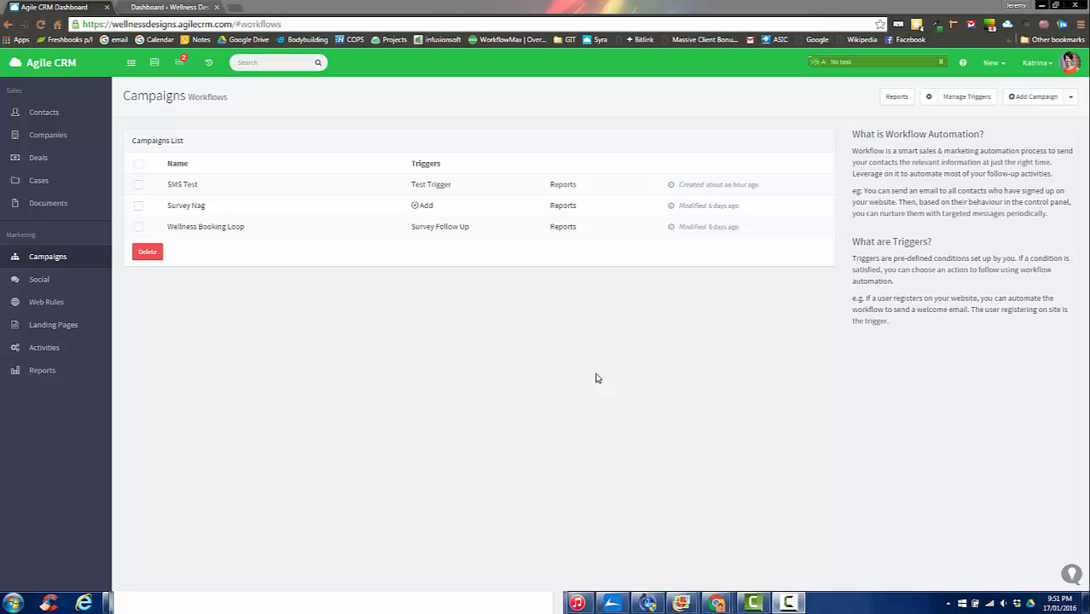
# Create a new campaign from the general Newsletter template.
pyautogui.click(1035, 97)
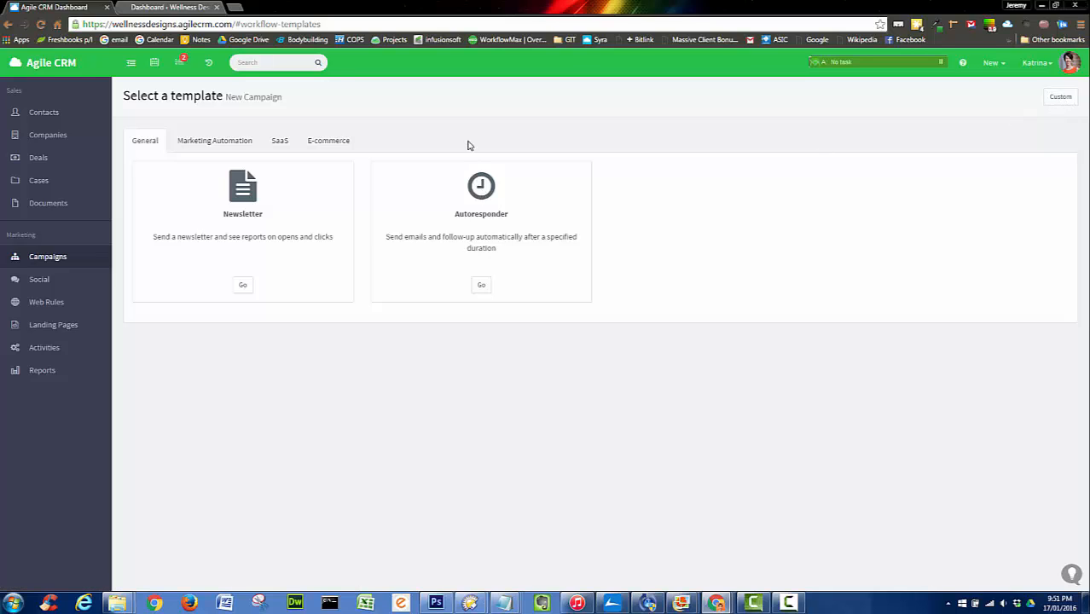
pyautogui.click(243, 287)
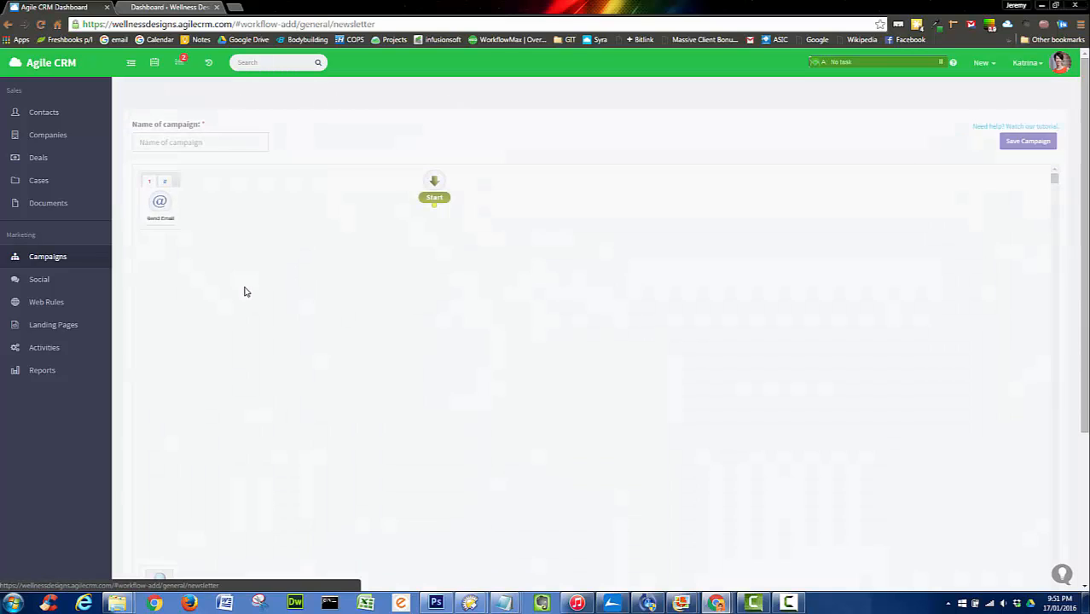
pyautogui.moveTo(430, 238); pyautogui.dragTo(432, 246)
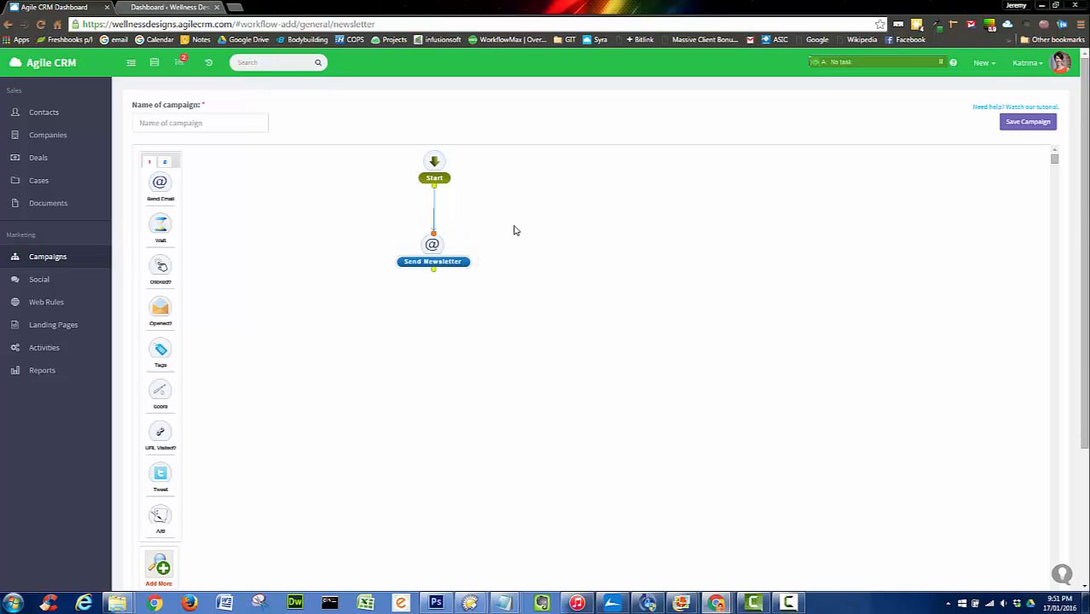
# Open the Send Newsletter node's HTML content in the separate HTML editor window.
pyautogui.moveTo(432, 253)
pyautogui.moveTo(435, 158)
pyautogui.doubleClick(433, 246)
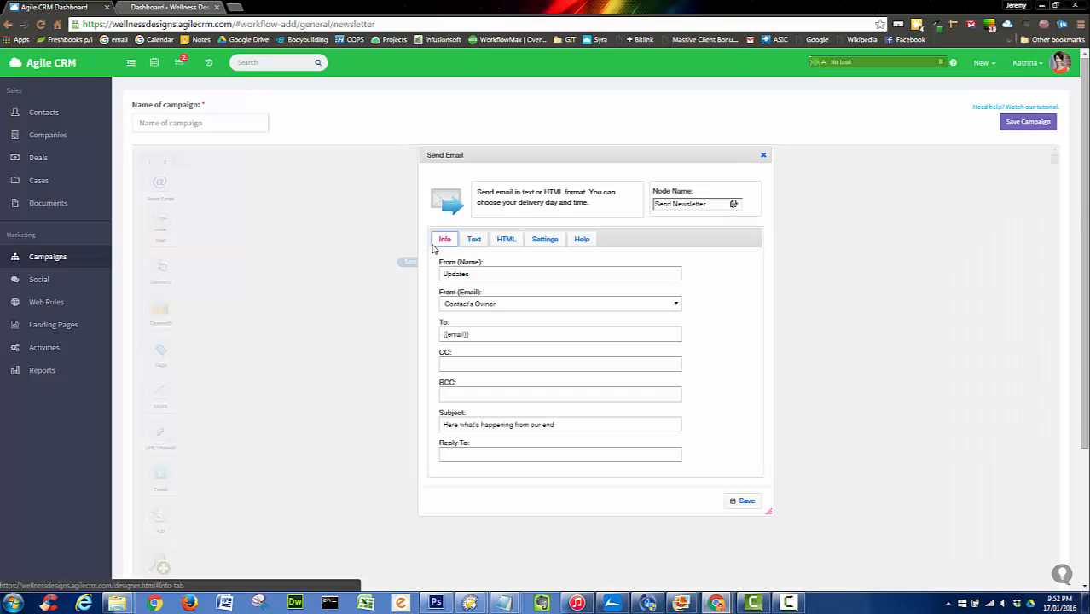
pyautogui.click(509, 239)
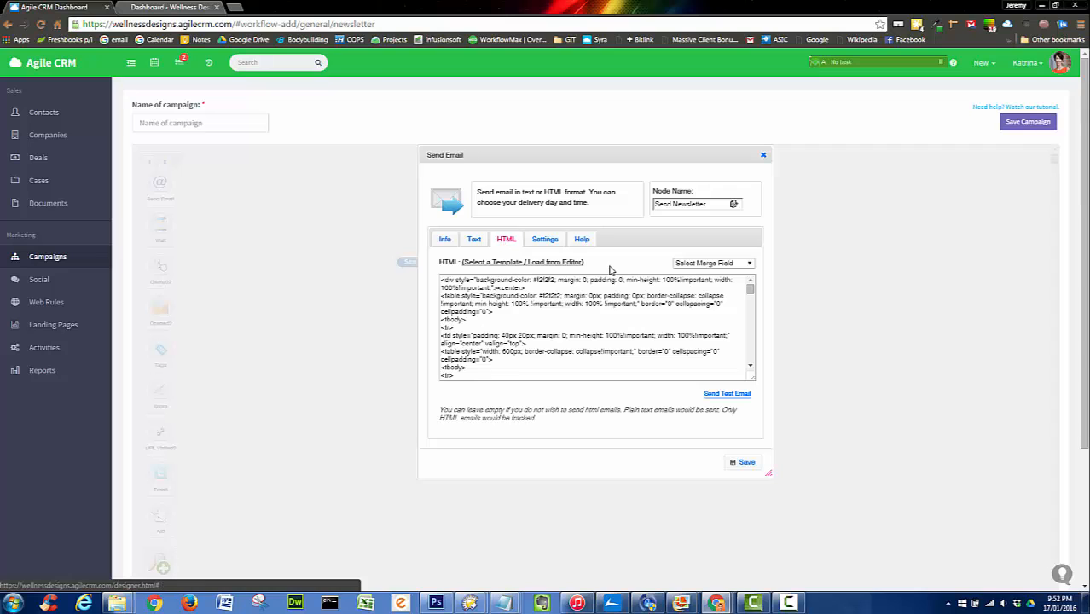
pyautogui.click(555, 263)
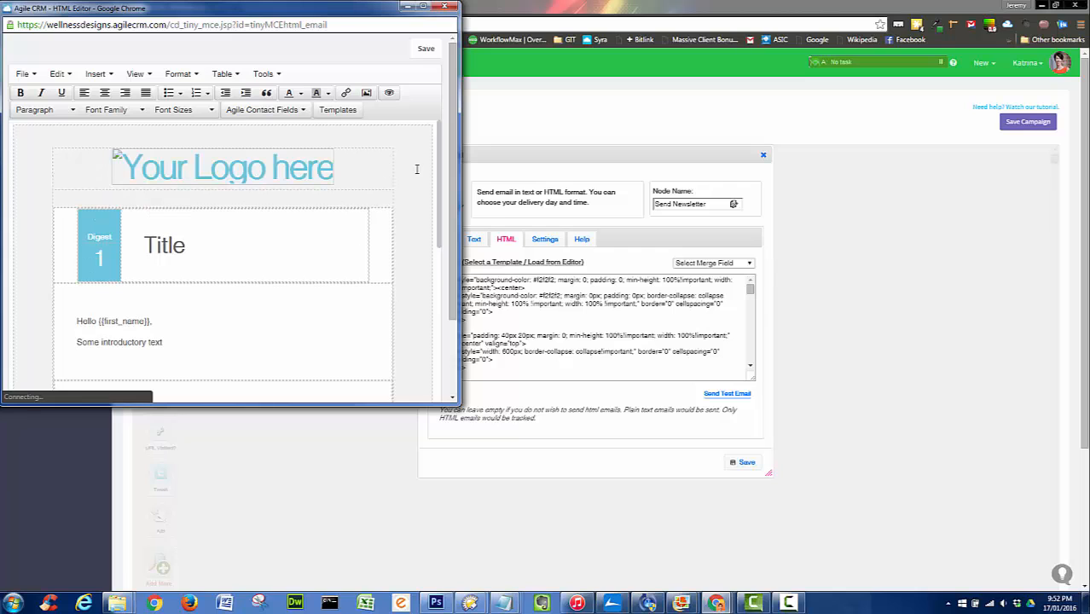
pyautogui.moveTo(333, 4); pyautogui.dragTo(905, 83)
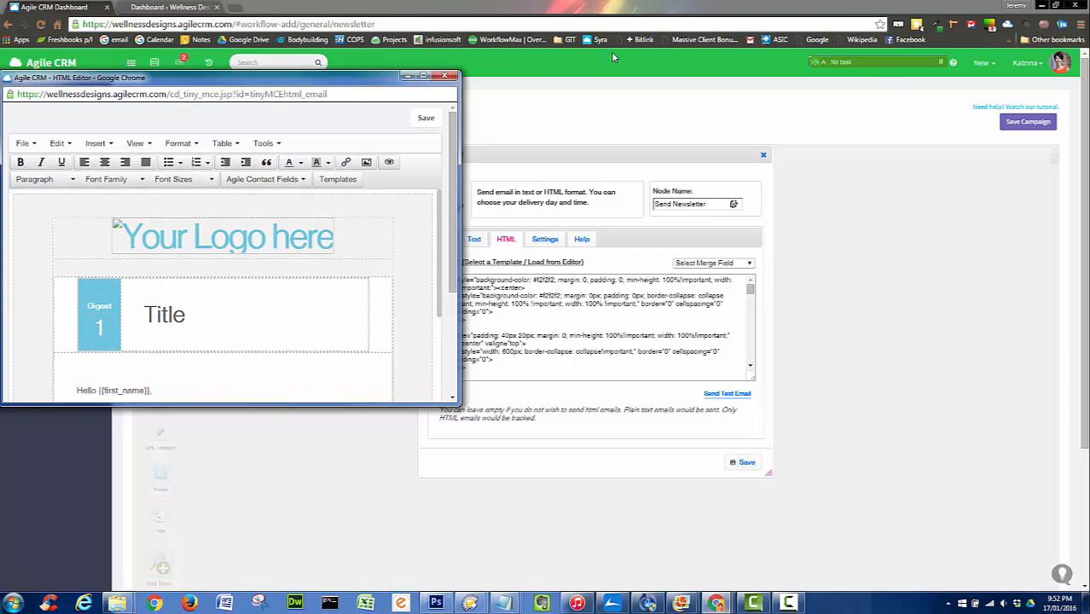
pyautogui.moveTo(376, 78); pyautogui.dragTo(385, 57)
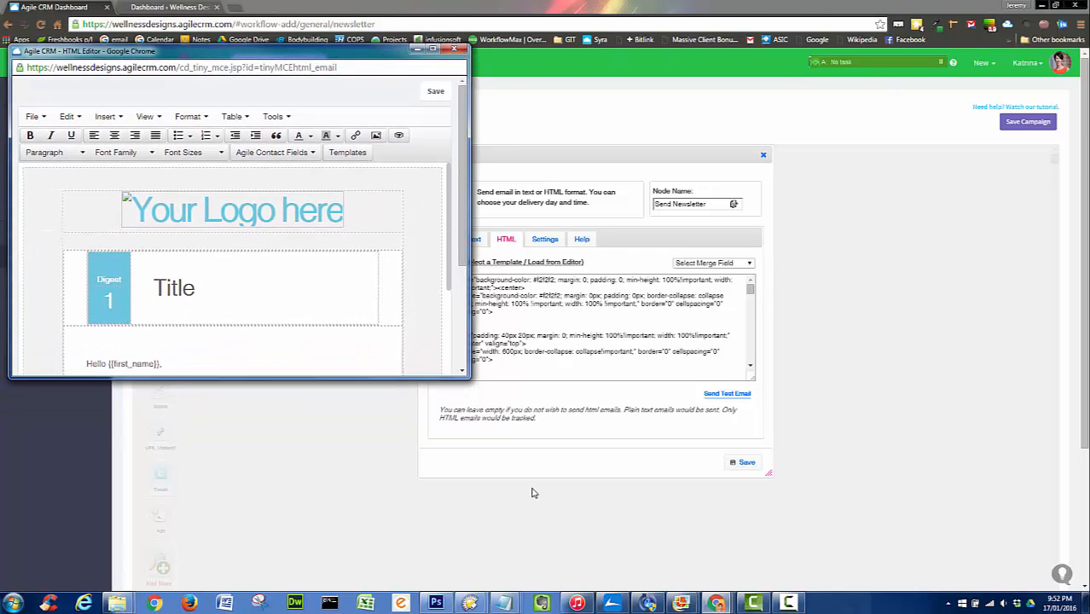
pyautogui.moveTo(466, 256); pyautogui.dragTo(467, 269)
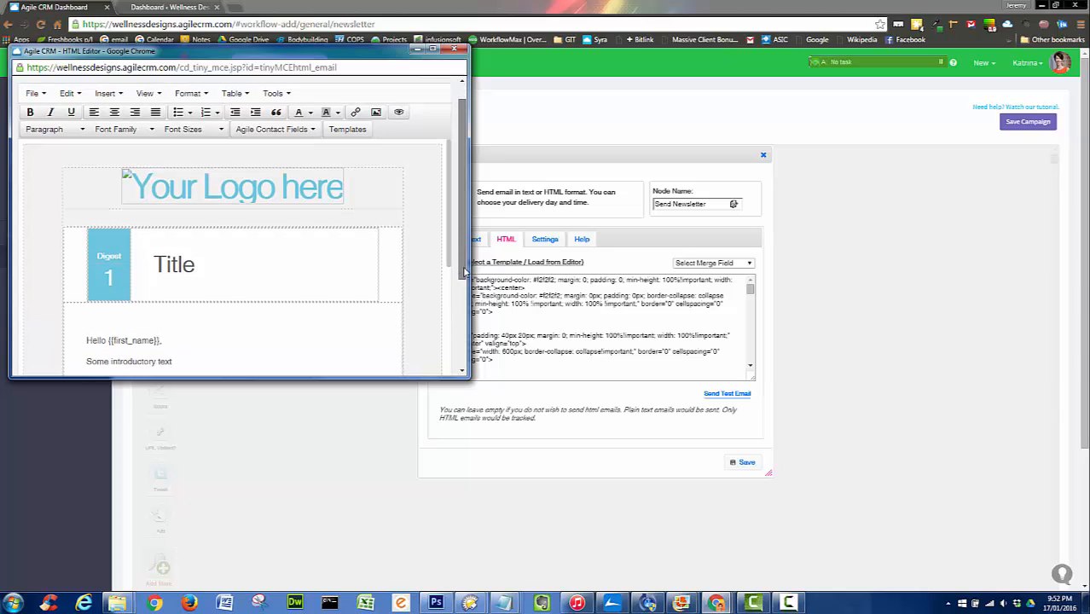
# Go back to the email templates, discarding the current content, and load the first layout of the responsive Lancer template in the editor.
pyautogui.click(346, 131)
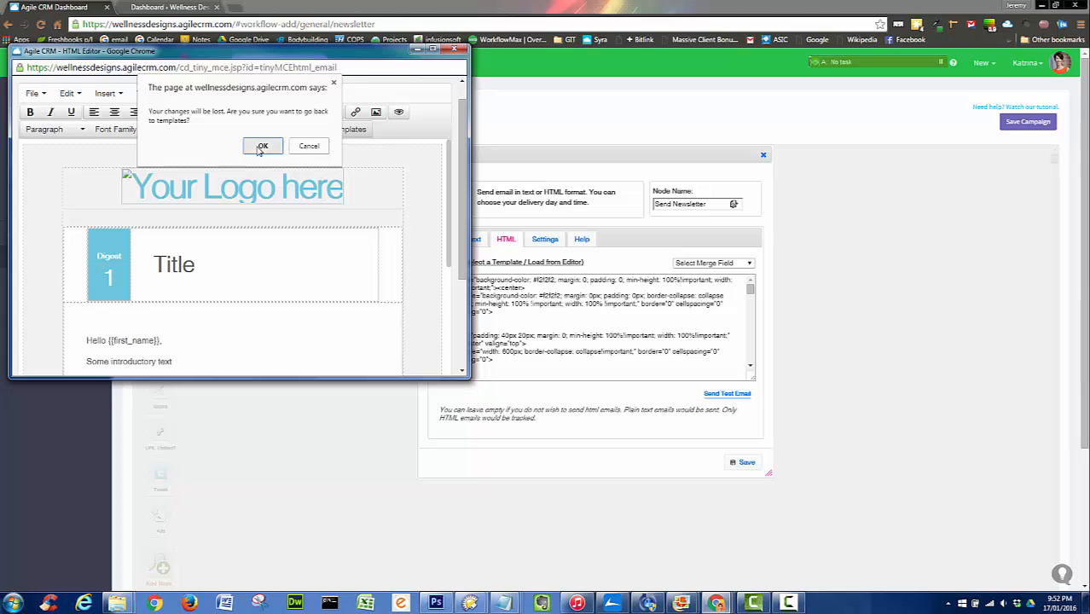
pyautogui.click(262, 146)
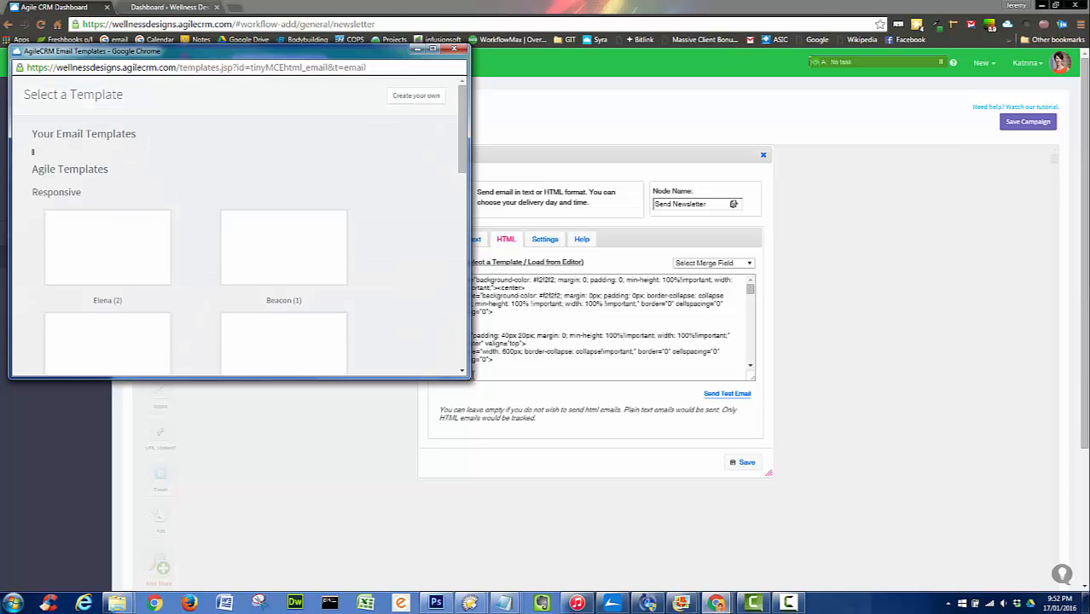
pyautogui.moveTo(470, 378); pyautogui.dragTo(877, 550)
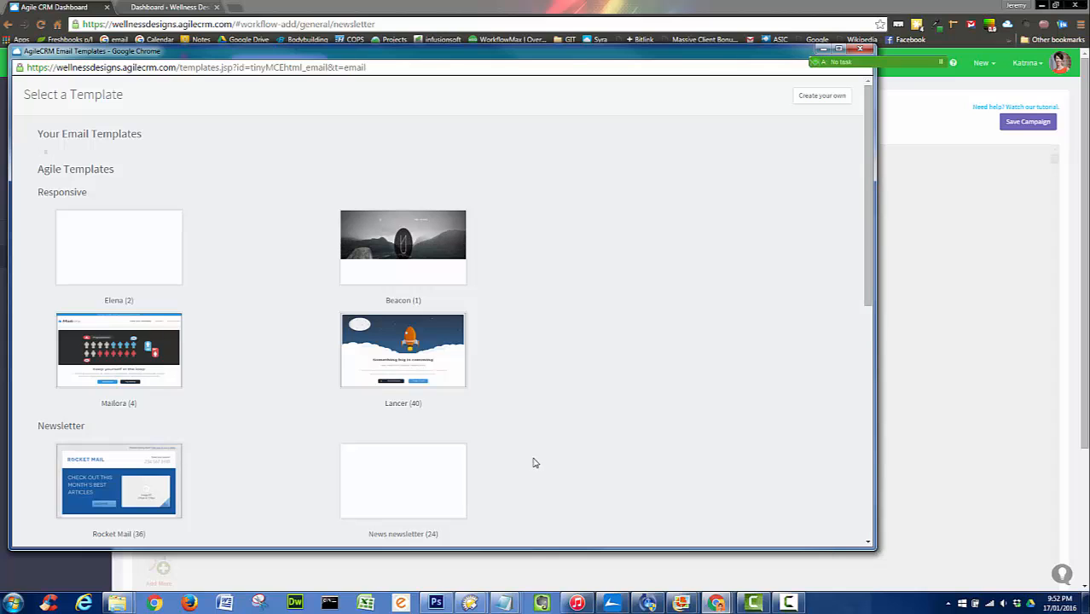
pyautogui.scroll(-3, 534, 463)
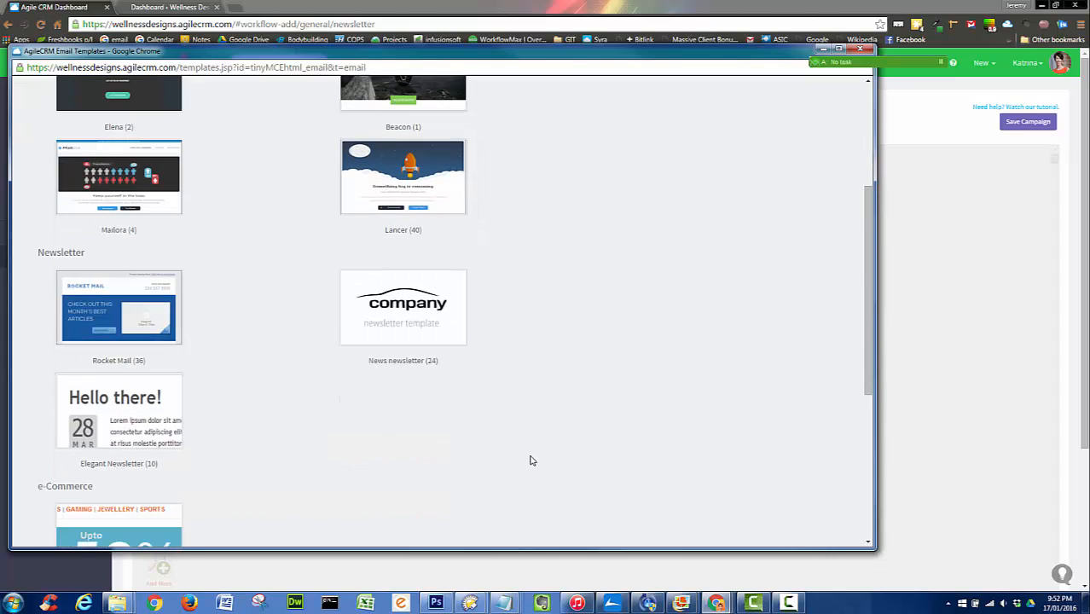
pyautogui.scroll(3, 528, 461)
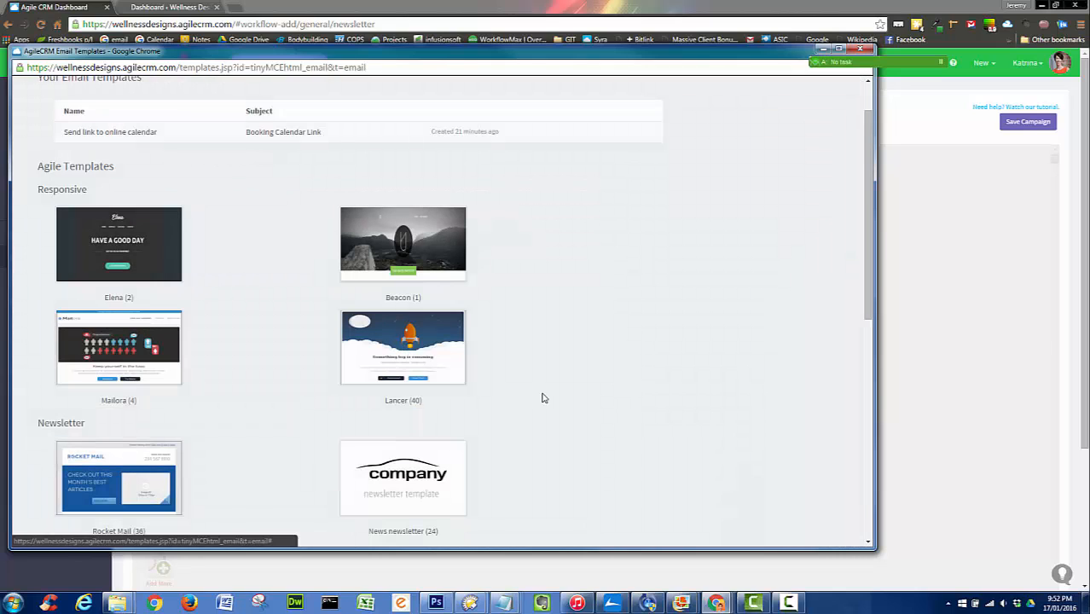
pyautogui.click(397, 336)
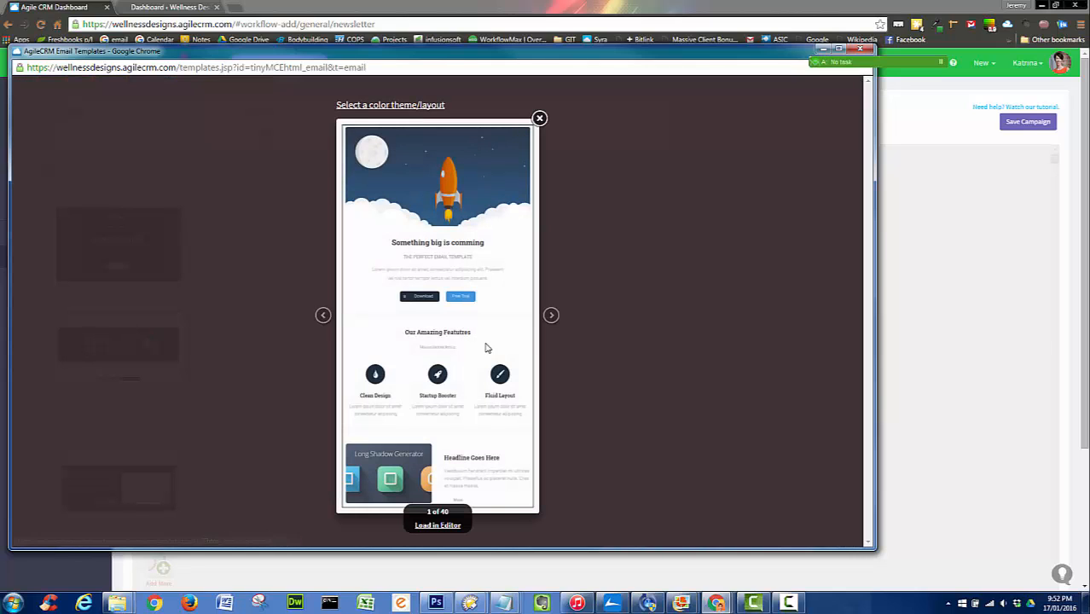
pyautogui.click(452, 525)
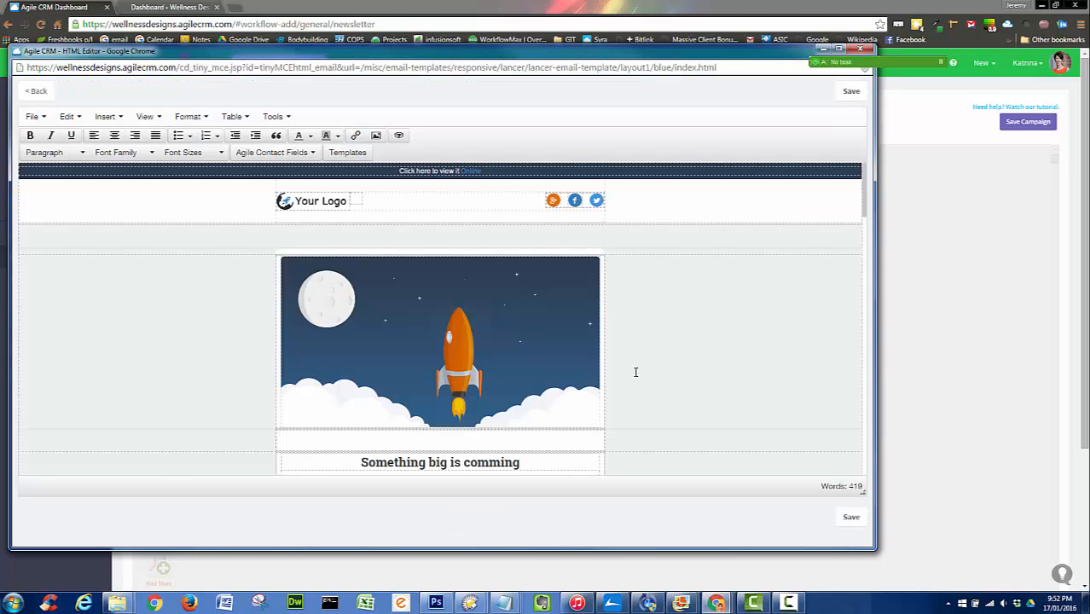
# Examine the Lancer template's sections, from the header image and intro text through the features to the plans and prices.
pyautogui.scroll(-3, 657, 295)
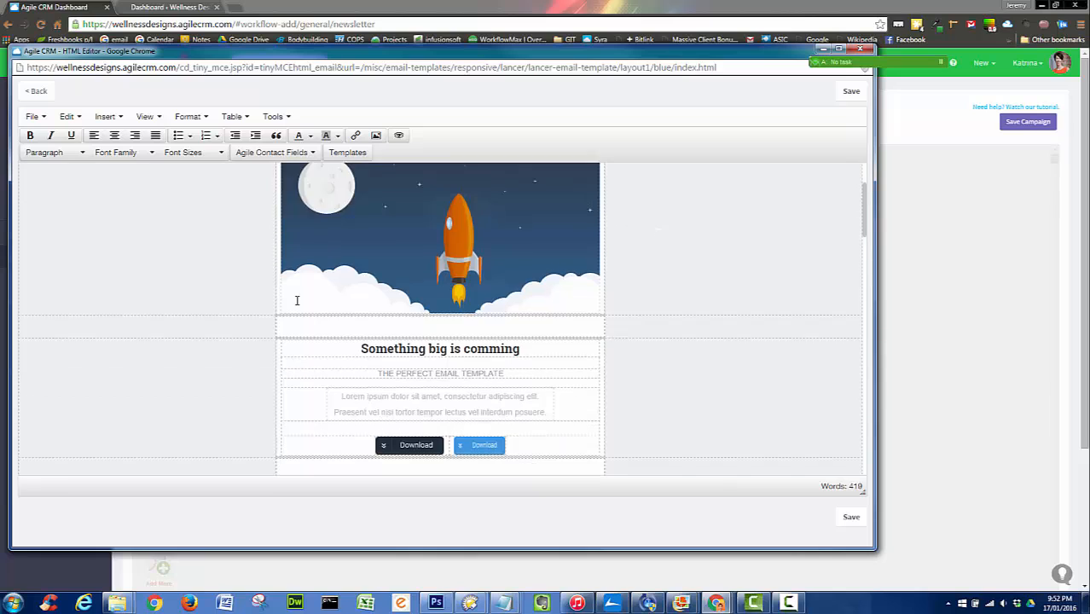
pyautogui.scroll(-1, 419, 266)
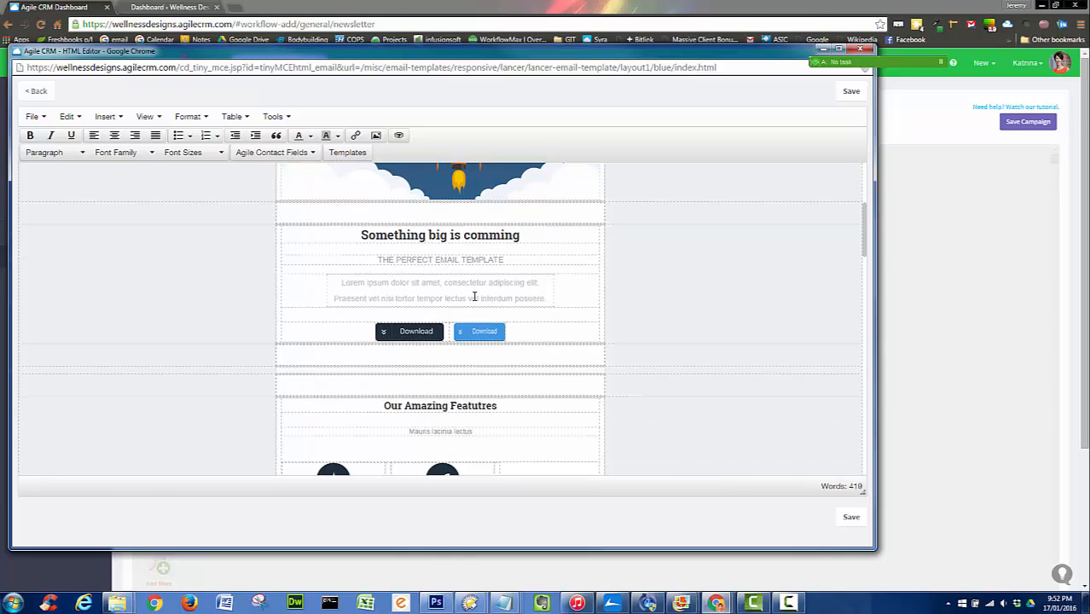
pyautogui.click(474, 297)
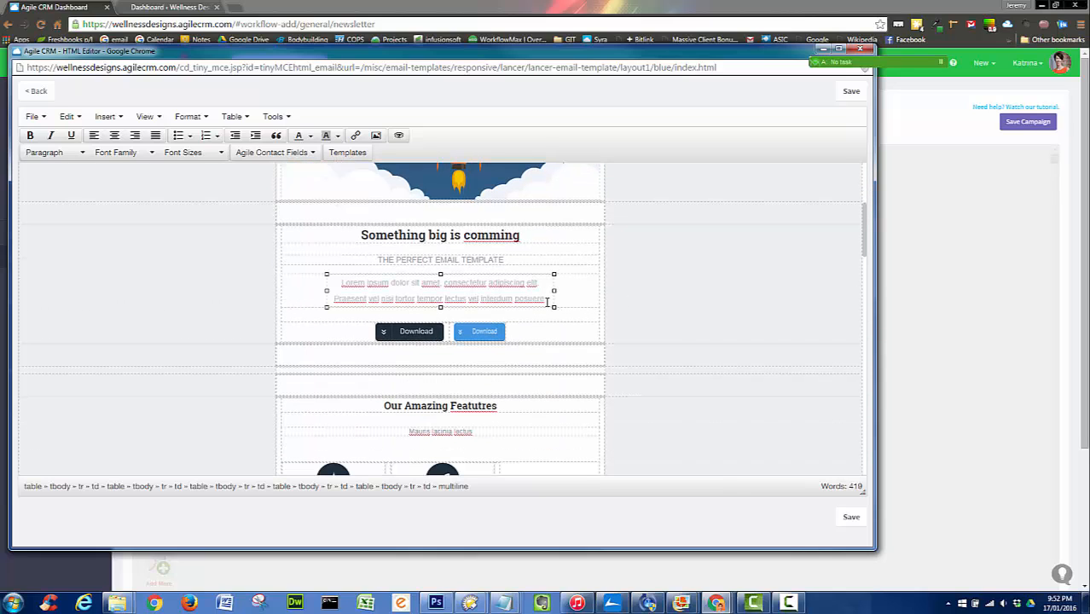
pyautogui.scroll(-3, 675, 296)
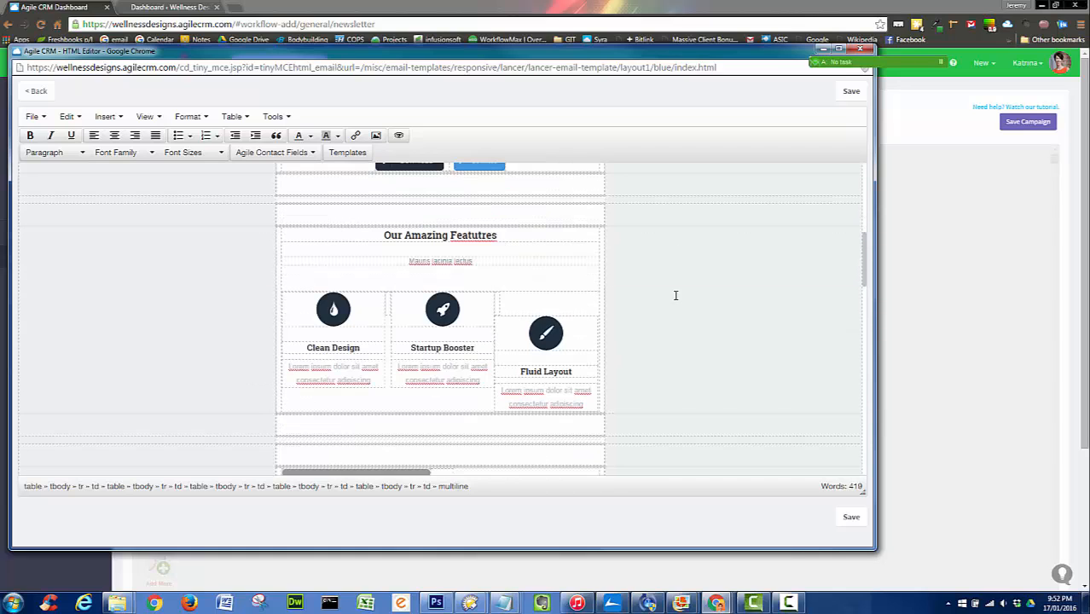
pyautogui.scroll(-3, 644, 295)
pyautogui.scroll(2, 643, 295)
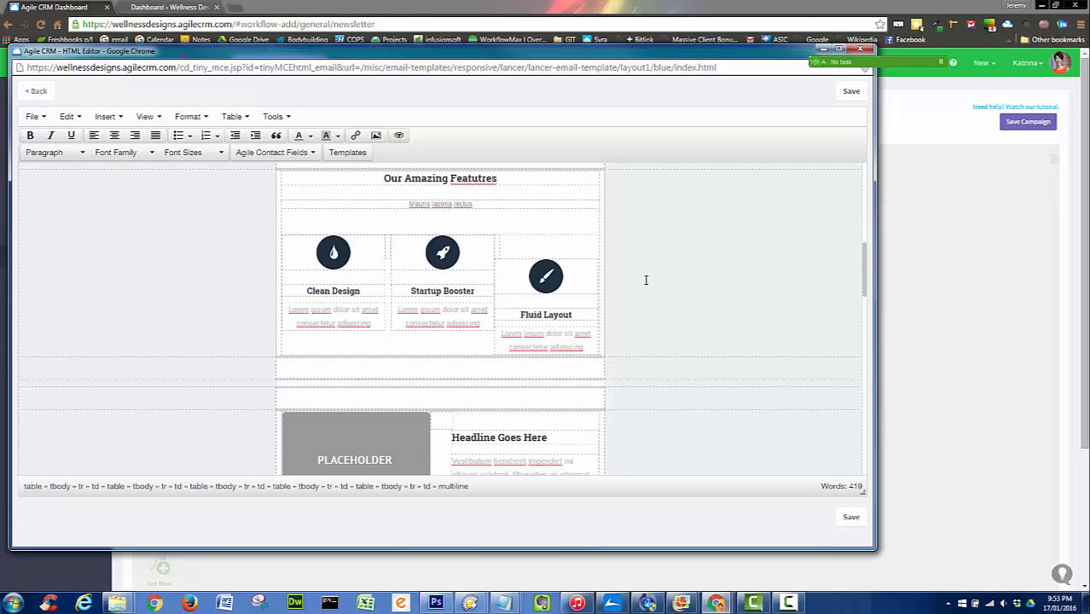
pyautogui.scroll(-8, 713, 248)
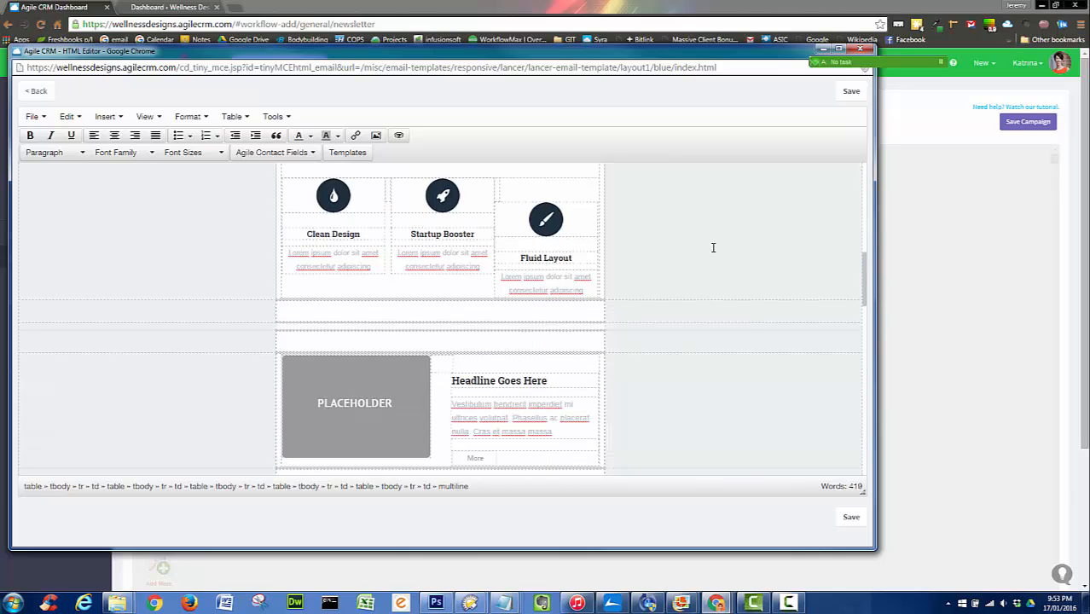
pyautogui.scroll(-2, 713, 248)
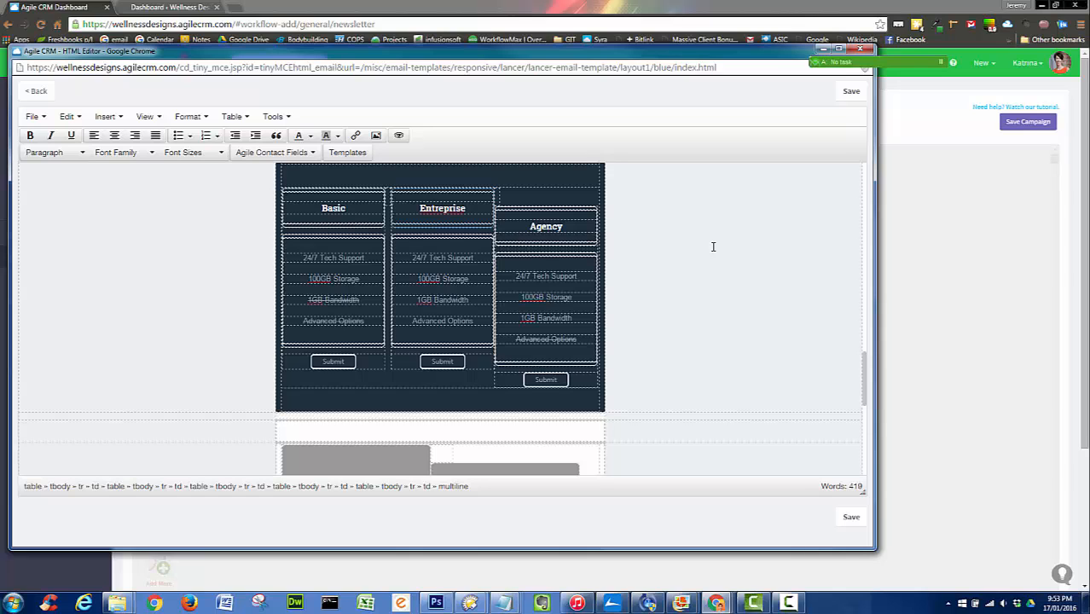
pyautogui.scroll(12, 702, 333)
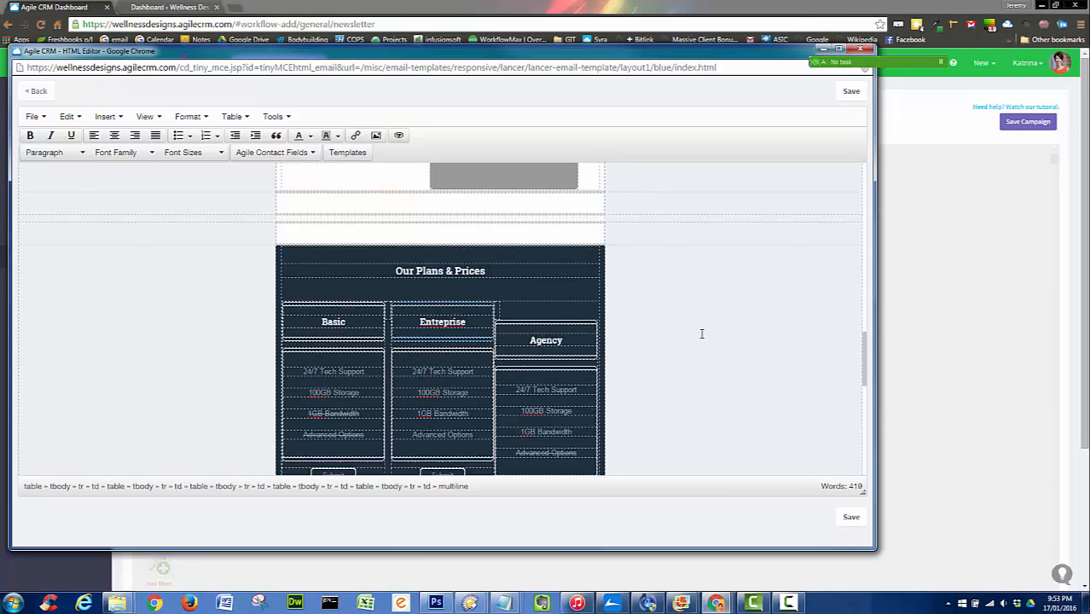
pyautogui.scroll(2, 707, 336)
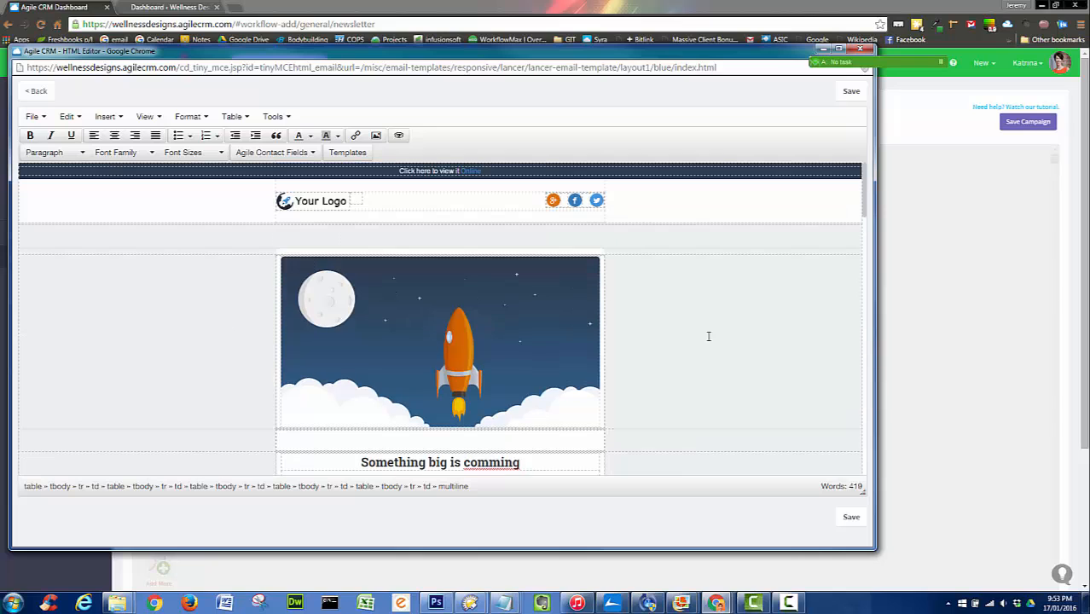
# Save the Lancer template into the Send Newsletter email, save the node, and shift it slightly to the right beneath Start.
pyautogui.click(847, 92)
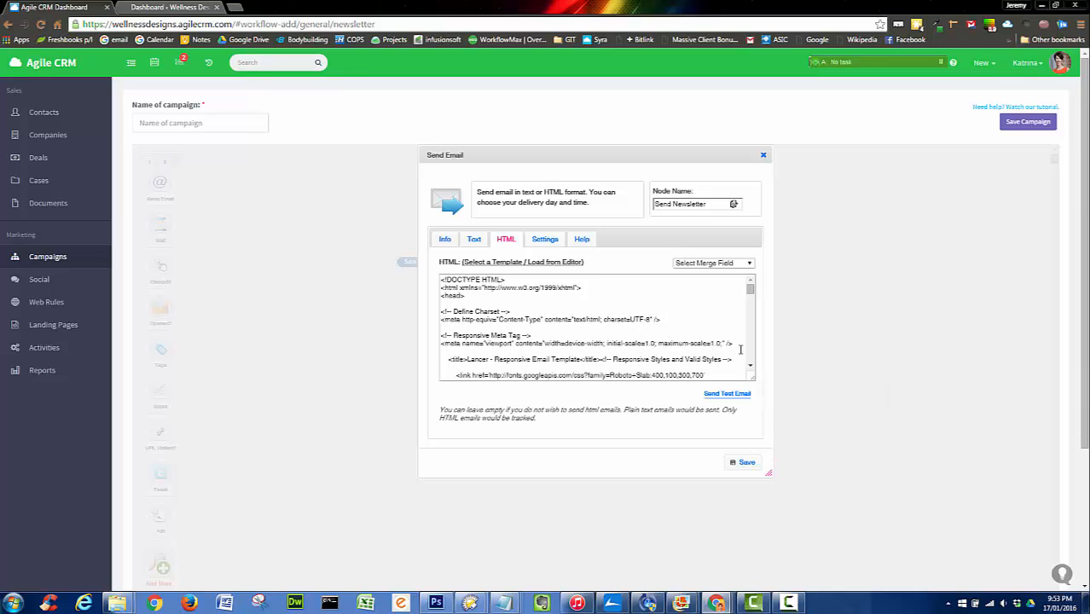
pyautogui.click(752, 462)
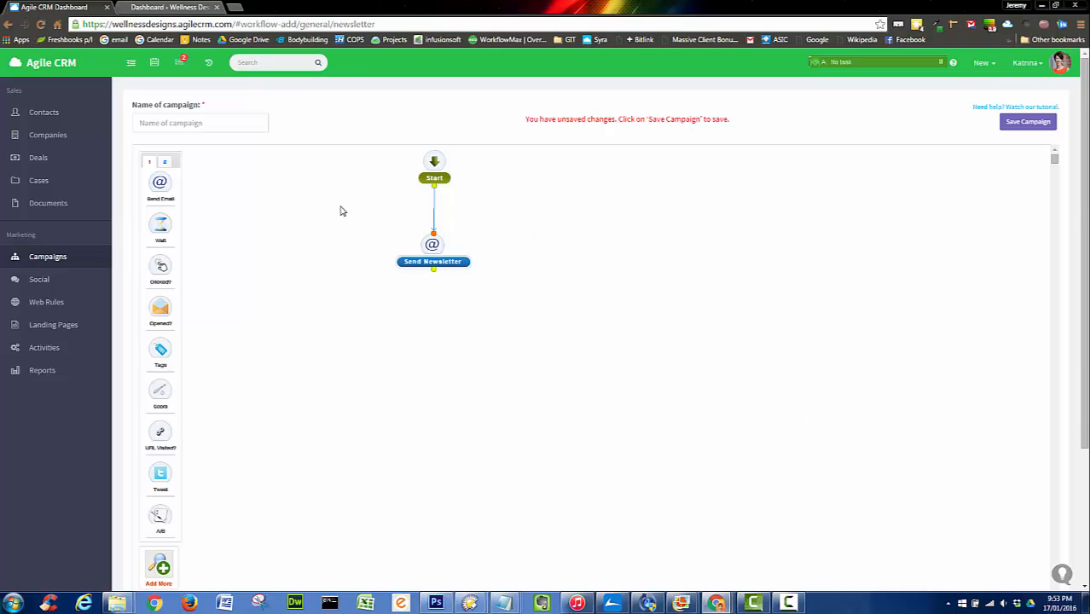
pyautogui.moveTo(437, 245); pyautogui.dragTo(432, 246)
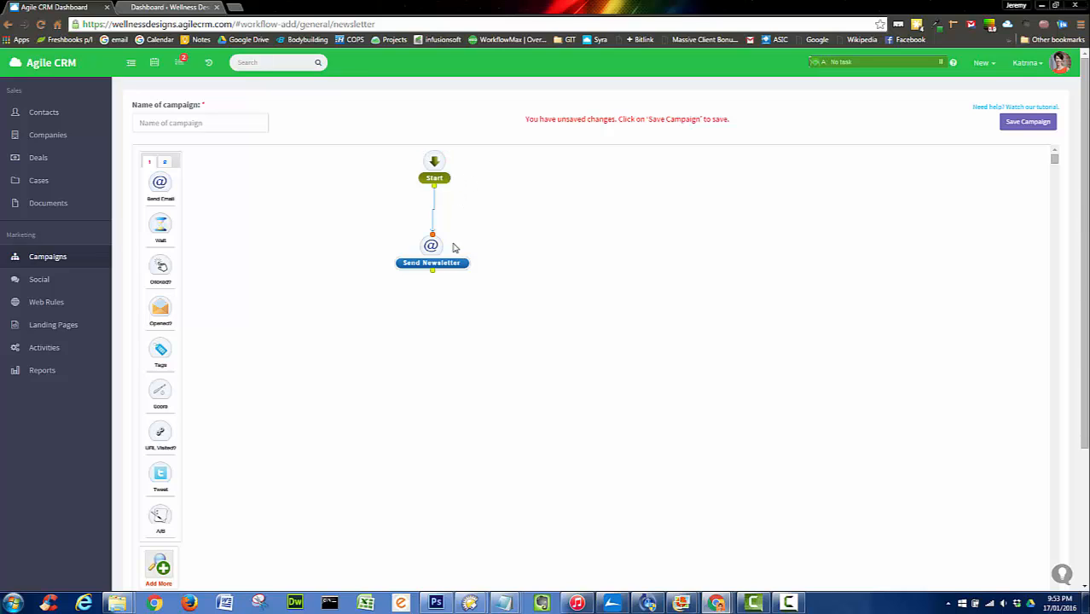
pyautogui.moveTo(428, 246); pyautogui.dragTo(438, 242)
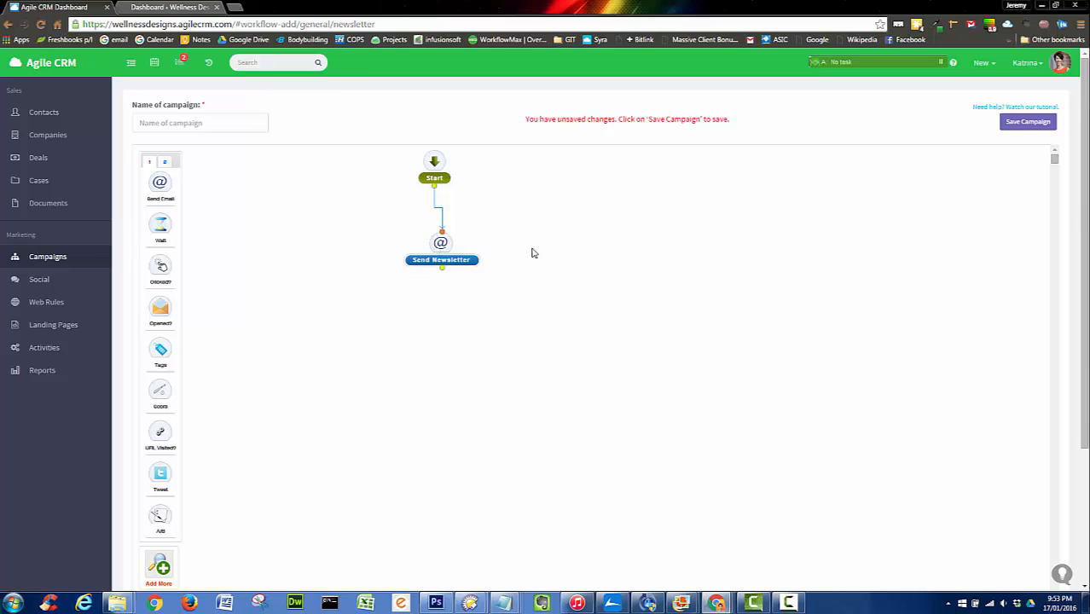
# Name the campaign "January Promo".
pyautogui.click(208, 123)
pyautogui.write('January Promo')
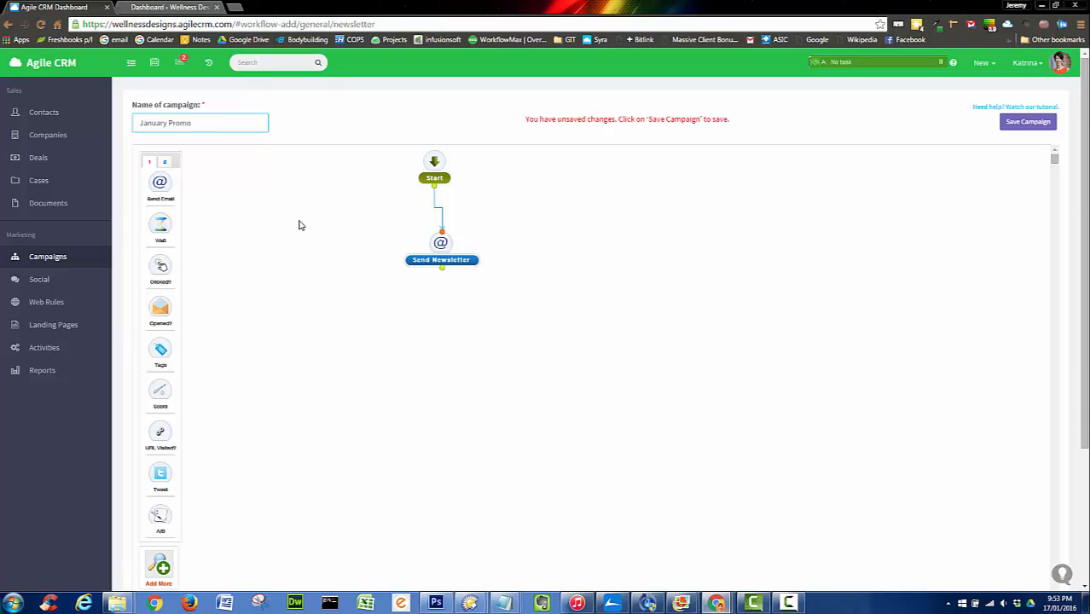
pyautogui.click(299, 224)
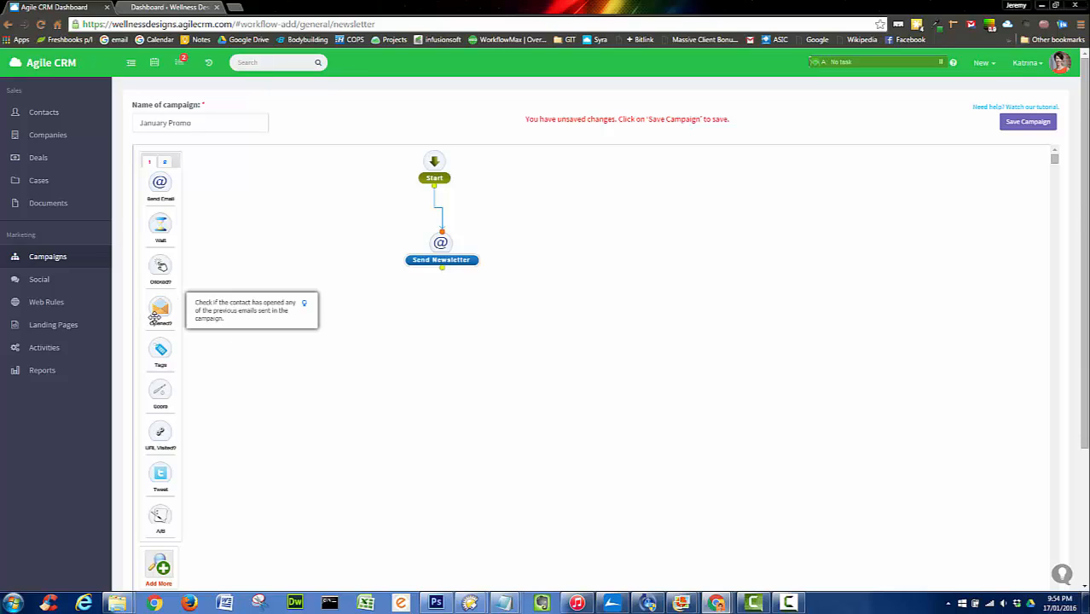
# Add an Opened? check below the Send Newsletter node and connect the newsletter's output to it.
pyautogui.moveTo(155, 318); pyautogui.dragTo(440, 335)
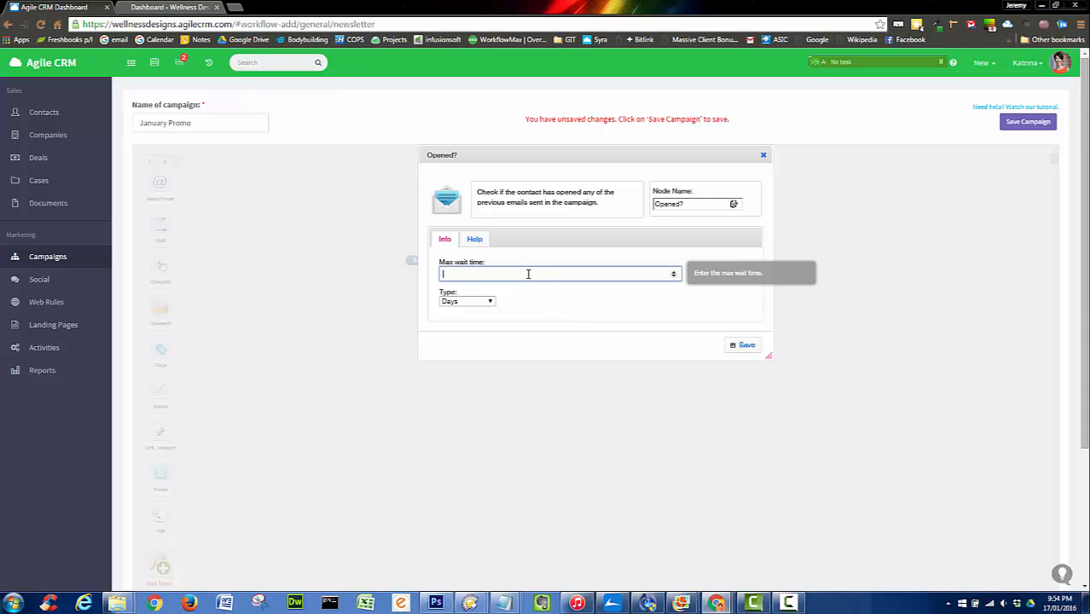
pyautogui.click(742, 345)
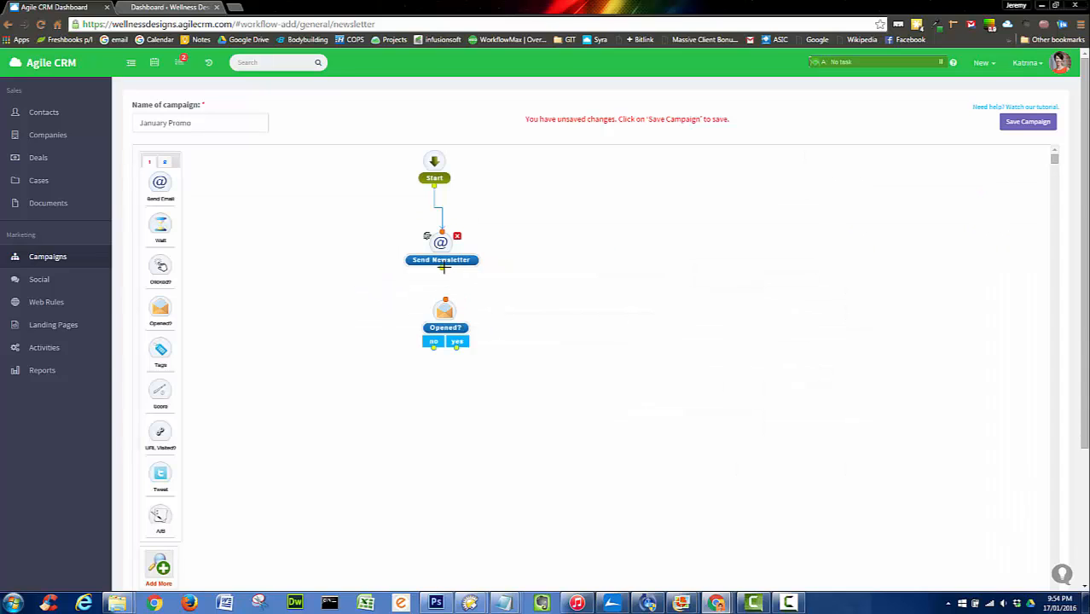
pyautogui.moveTo(441, 268); pyautogui.dragTo(439, 321)
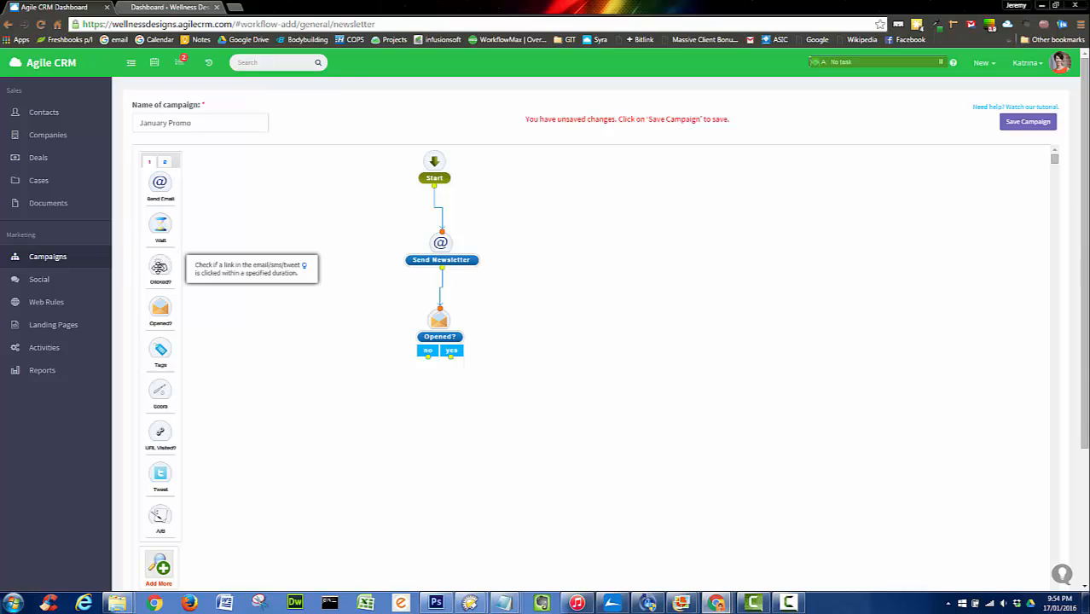
# Add a Clicked? check below and to the right of Opened?, with a max wait time of 1 hour, and save it.
pyautogui.moveTo(284, 283); pyautogui.dragTo(482, 409)
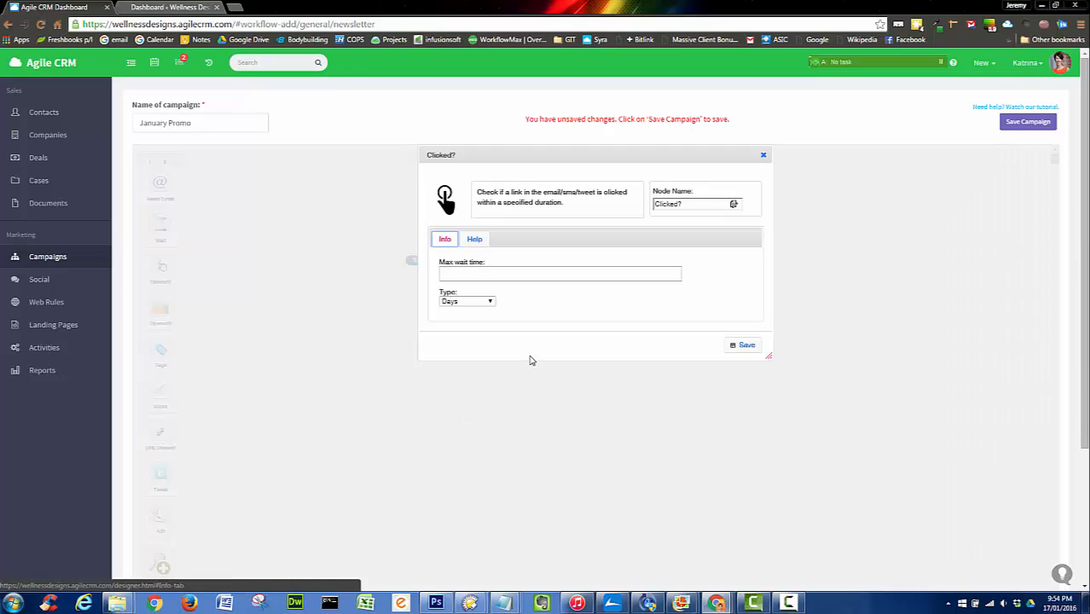
pyautogui.click(487, 272)
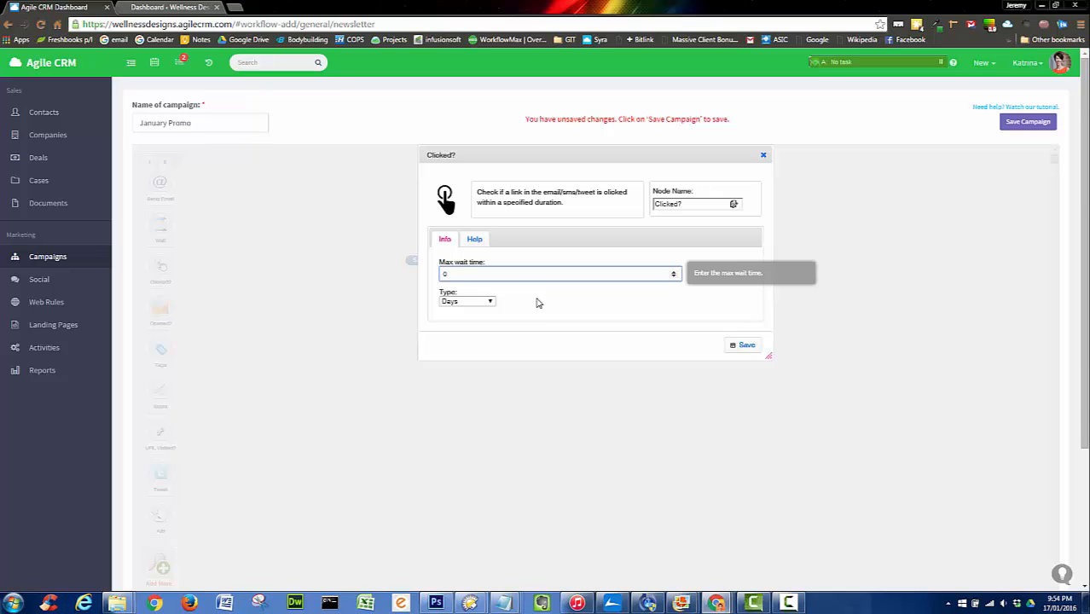
pyautogui.click(490, 302)
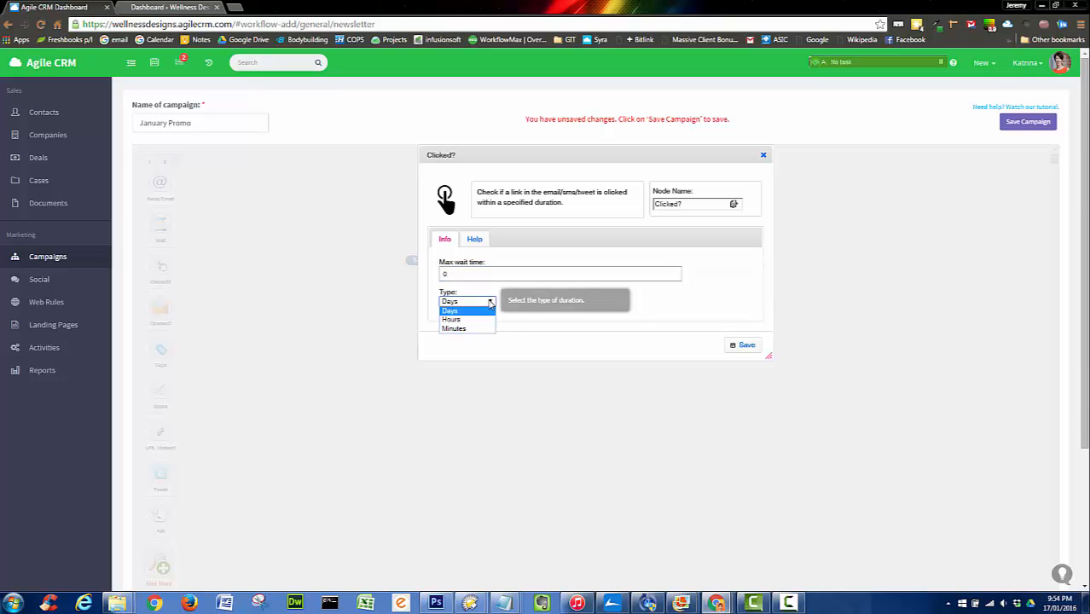
pyautogui.click(470, 319)
pyautogui.moveTo(452, 274); pyautogui.dragTo(422, 277)
pyautogui.write('1')
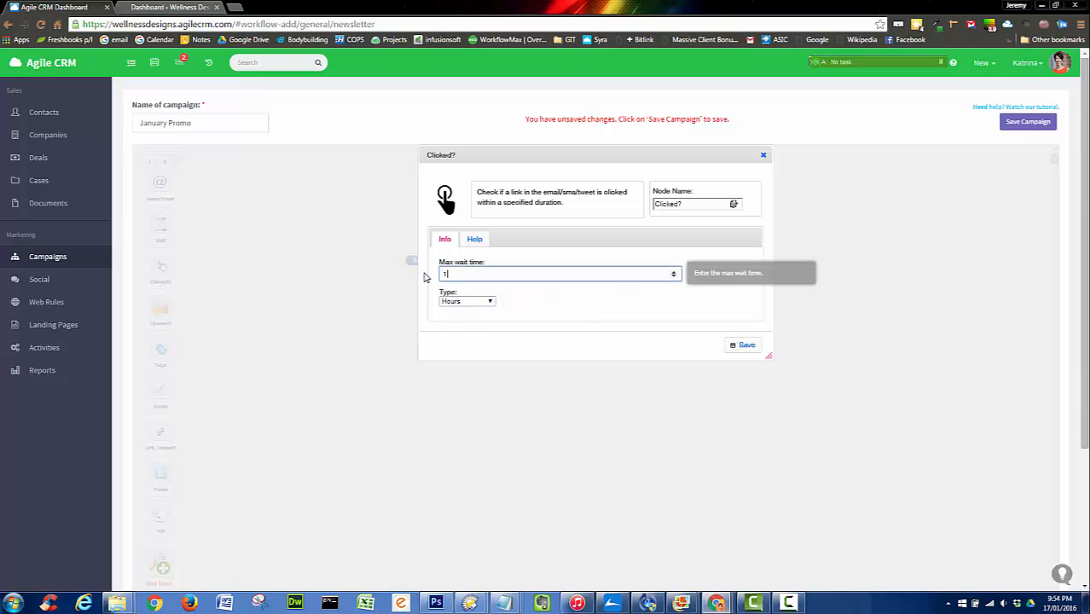
pyautogui.click(633, 316)
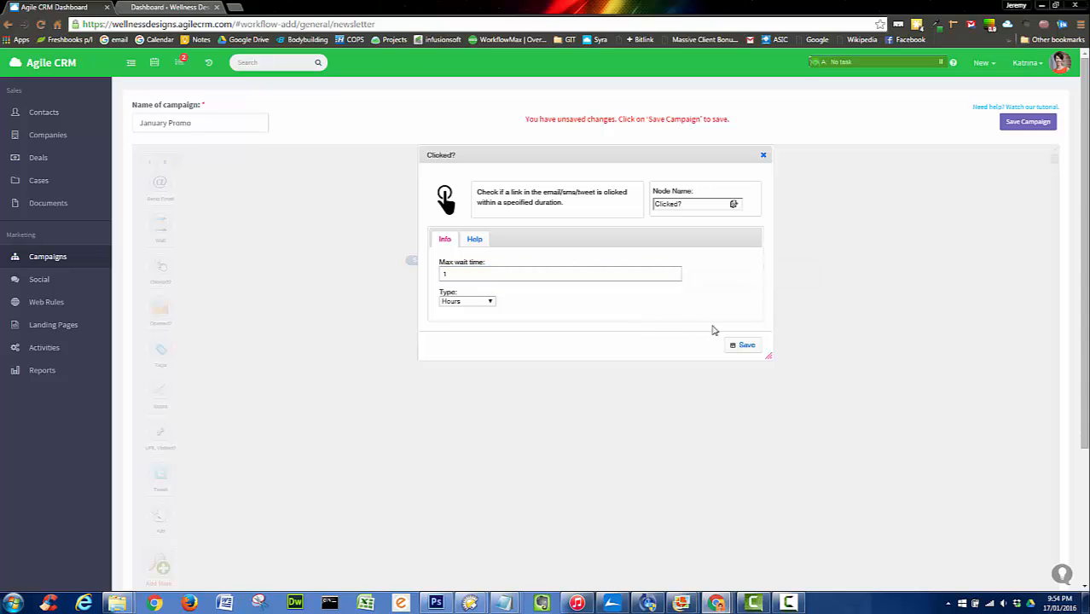
pyautogui.click(748, 347)
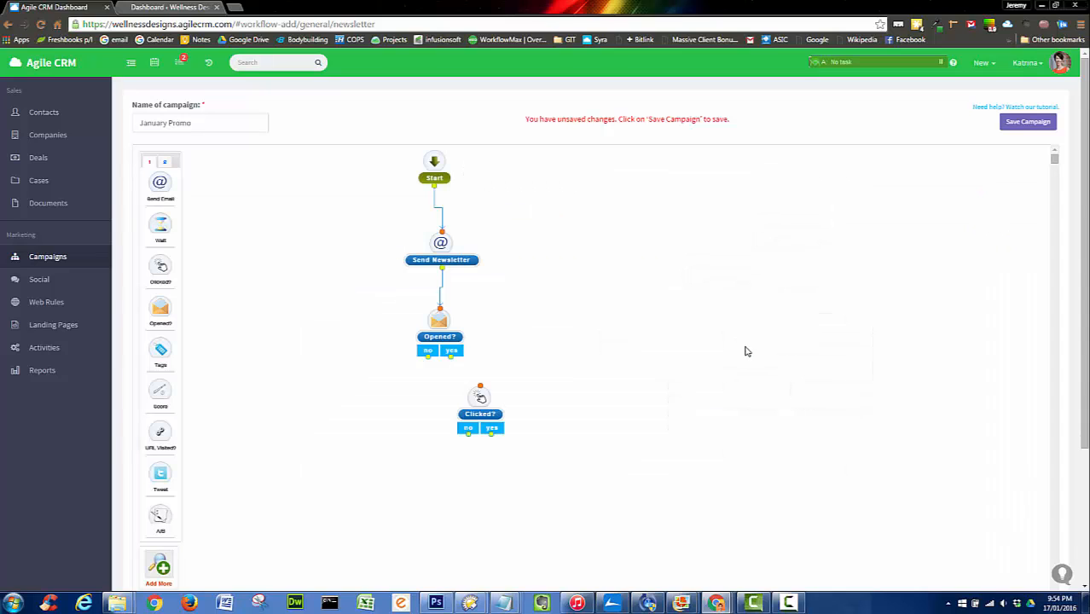
# Connect the yes branch of Opened? to the Clicked? node and shift Clicked? slightly down.
pyautogui.moveTo(470, 371); pyautogui.dragTo(480, 386)
pyautogui.scroll(-2, 576, 249)
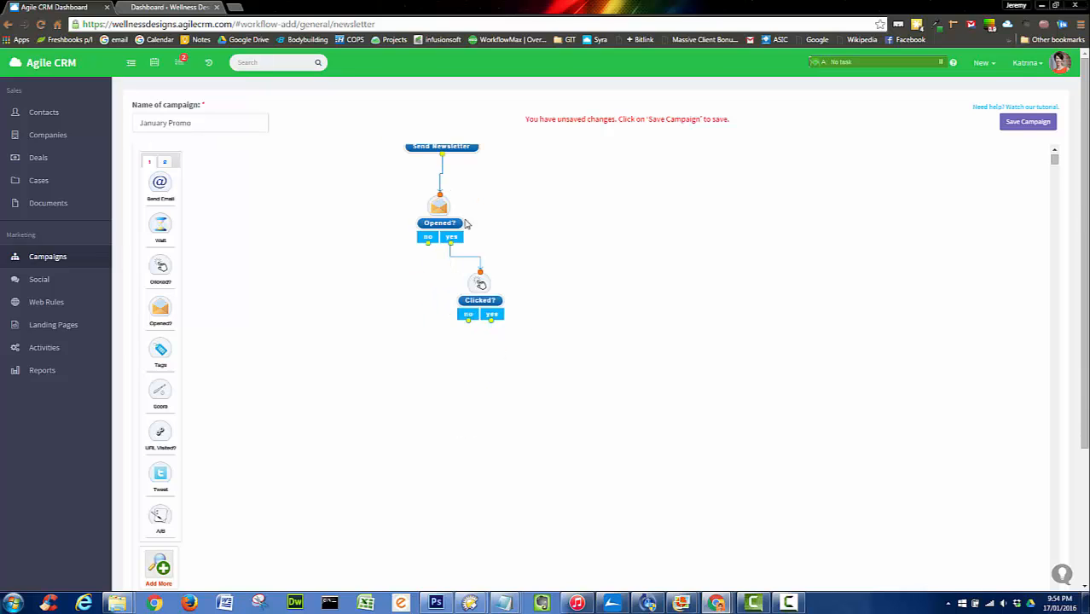
pyautogui.moveTo(489, 284); pyautogui.dragTo(496, 304)
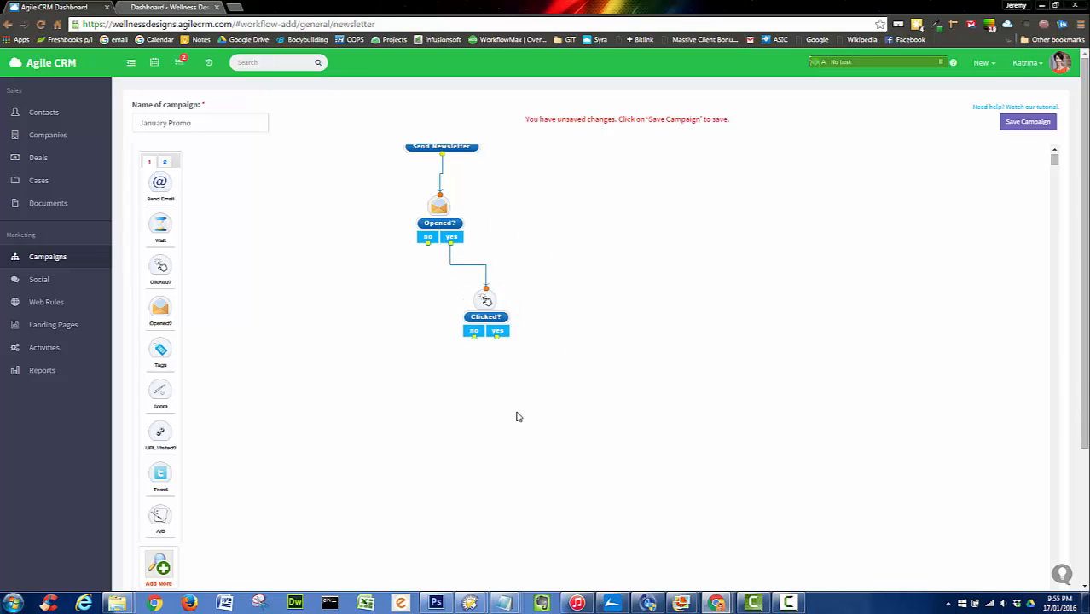
# Add a Tags node below the Clicked? check that adds the tag "Jan-Promo-Opened", and save it.
pyautogui.moveTo(160, 349); pyautogui.dragTo(520, 372)
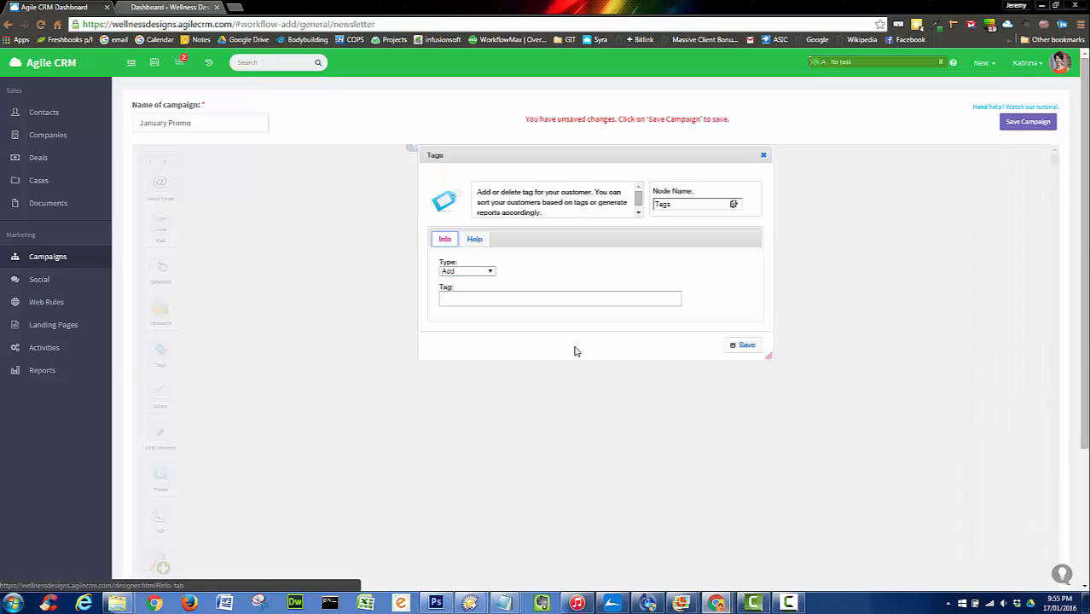
pyautogui.click(491, 270)
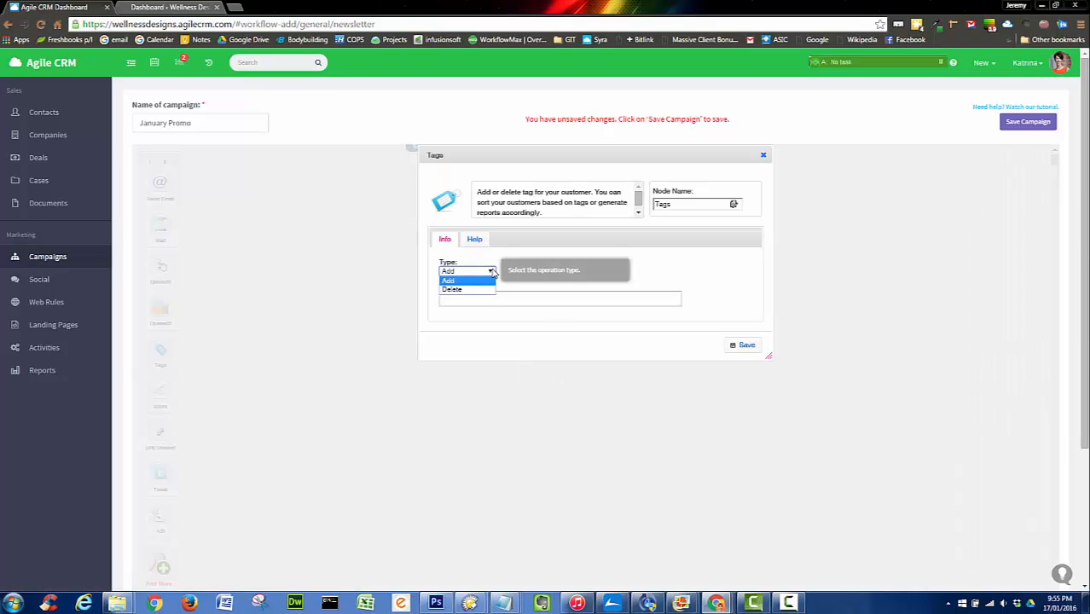
pyautogui.click(492, 271)
pyautogui.click(475, 298)
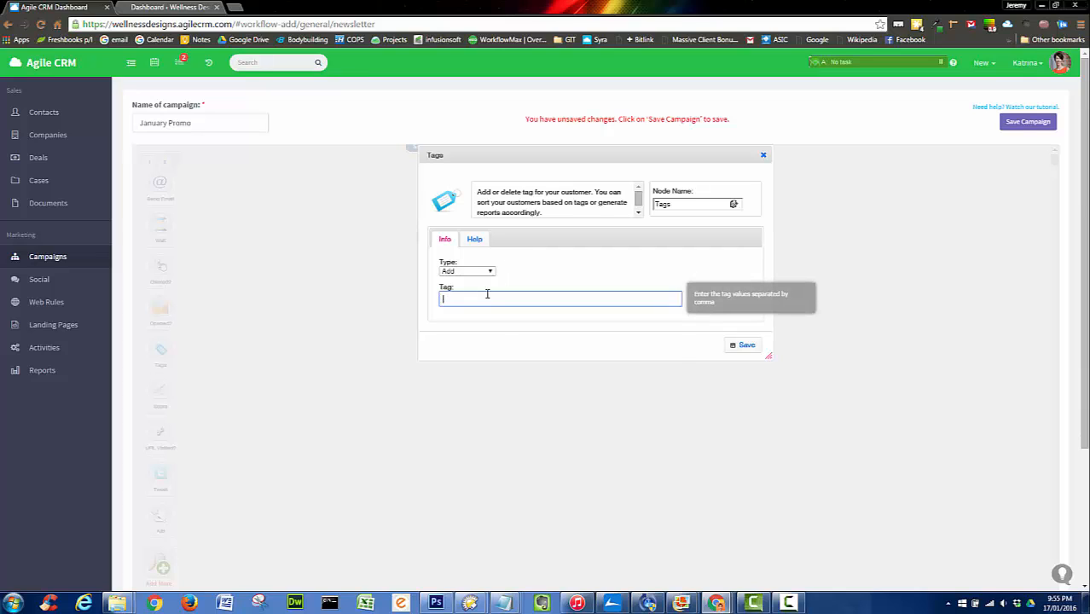
pyautogui.click(487, 294)
pyautogui.write('Jan-')
pyautogui.write('romo-Opened')
pyautogui.click(477, 299)
pyautogui.press('BackSpace')
pyautogui.click(747, 346)
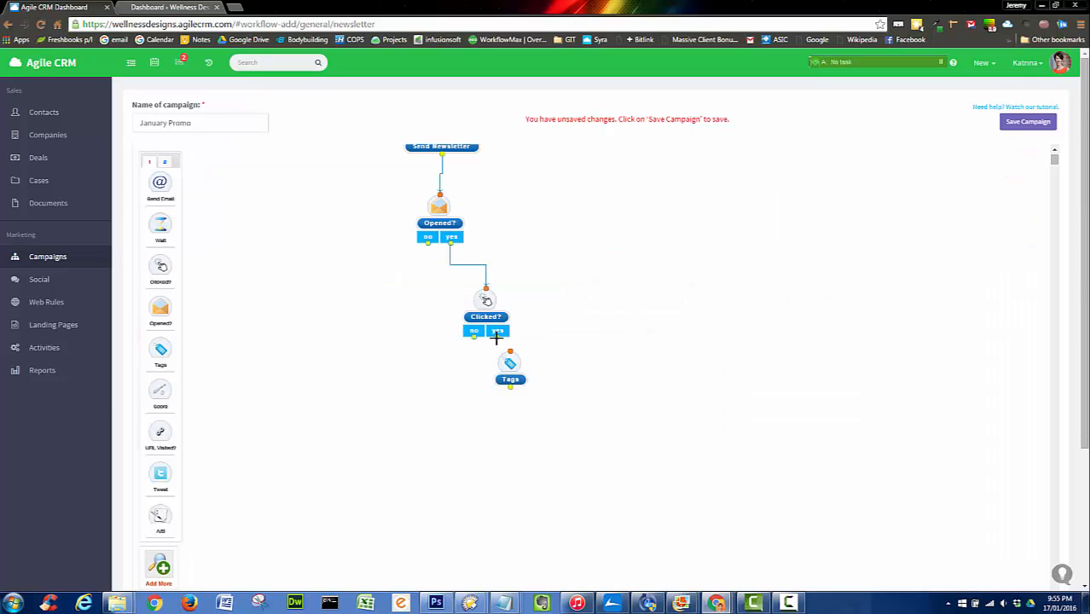
# Move the Tags node further down and right, and connect the yes branch of Clicked? to it.
pyautogui.moveTo(511, 376); pyautogui.dragTo(520, 390)
pyautogui.moveTo(497, 335); pyautogui.dragTo(554, 410)
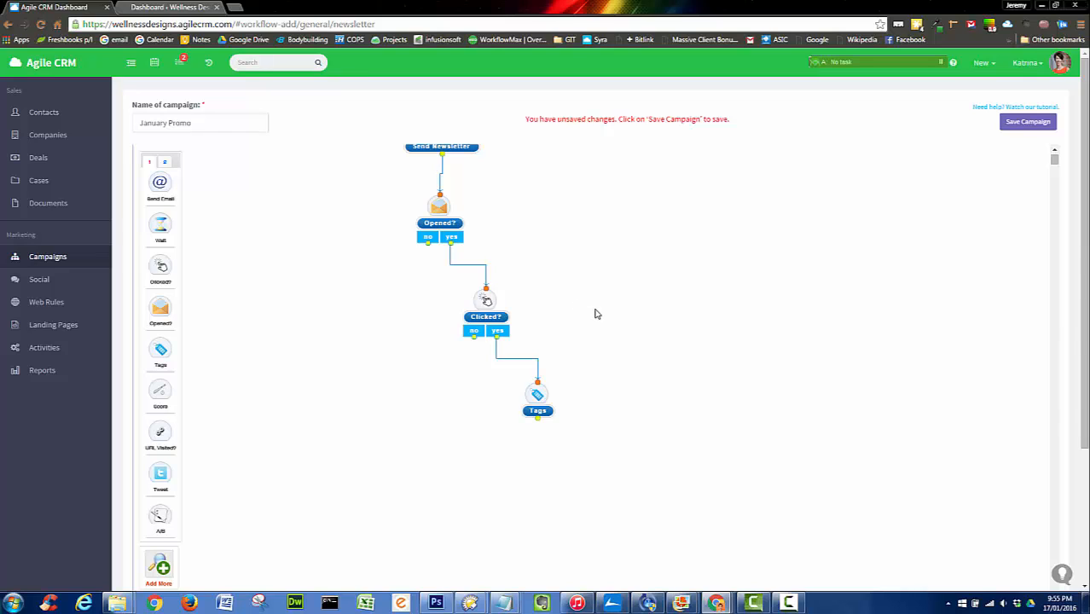
pyautogui.scroll(-1, 645, 383)
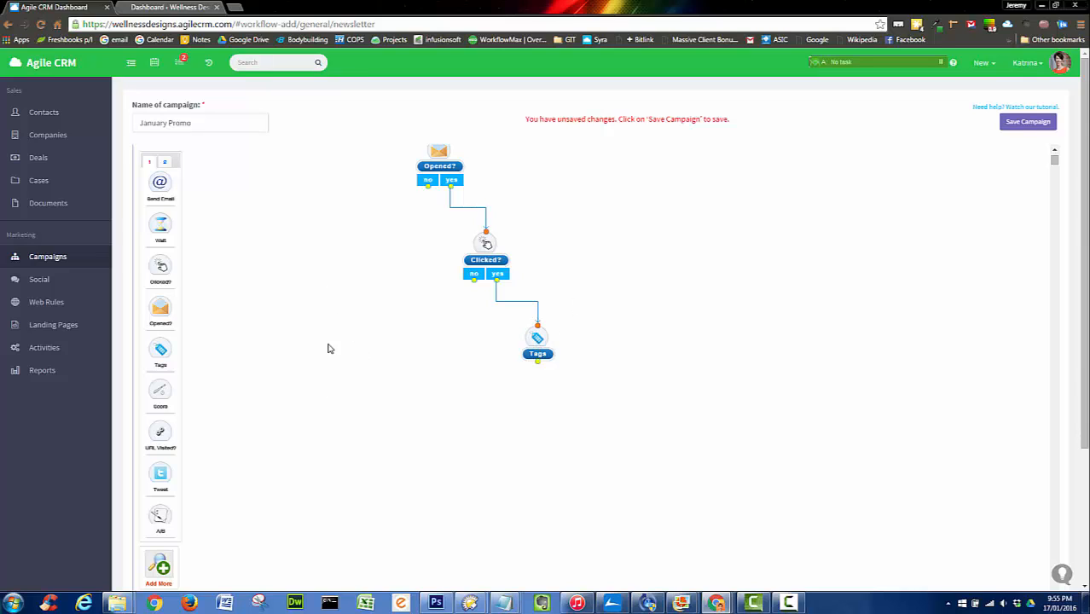
pyautogui.scroll(2, 328, 357)
pyautogui.scroll(1, 328, 358)
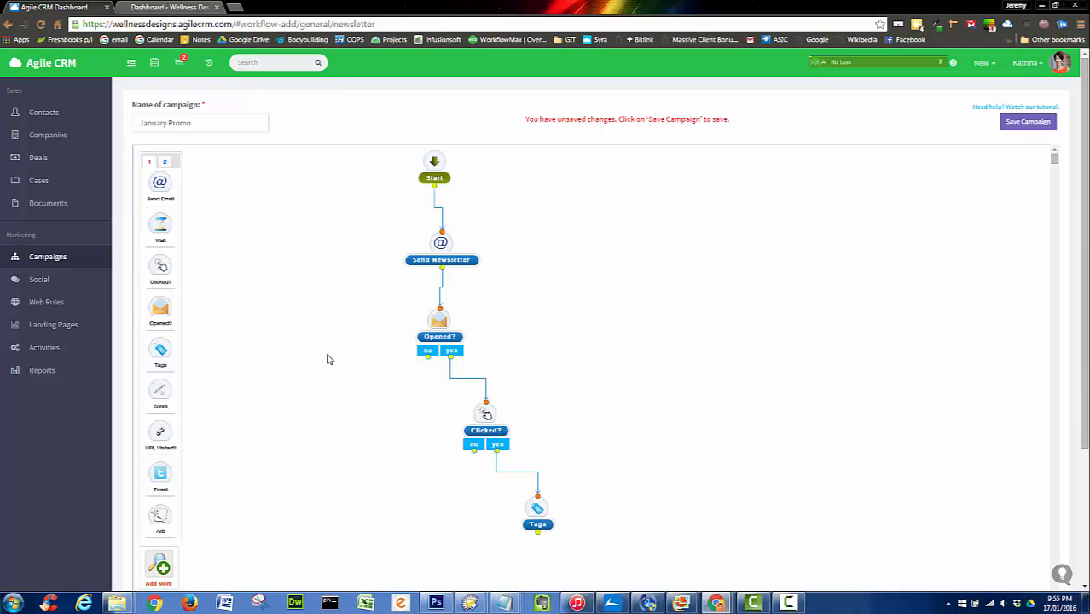
# Shift the Opened? node slightly right and connect its no branch to a new Wait node with a duration of 1 day.
pyautogui.scroll(-1, 328, 358)
pyautogui.moveTo(445, 271); pyautogui.dragTo(454, 268)
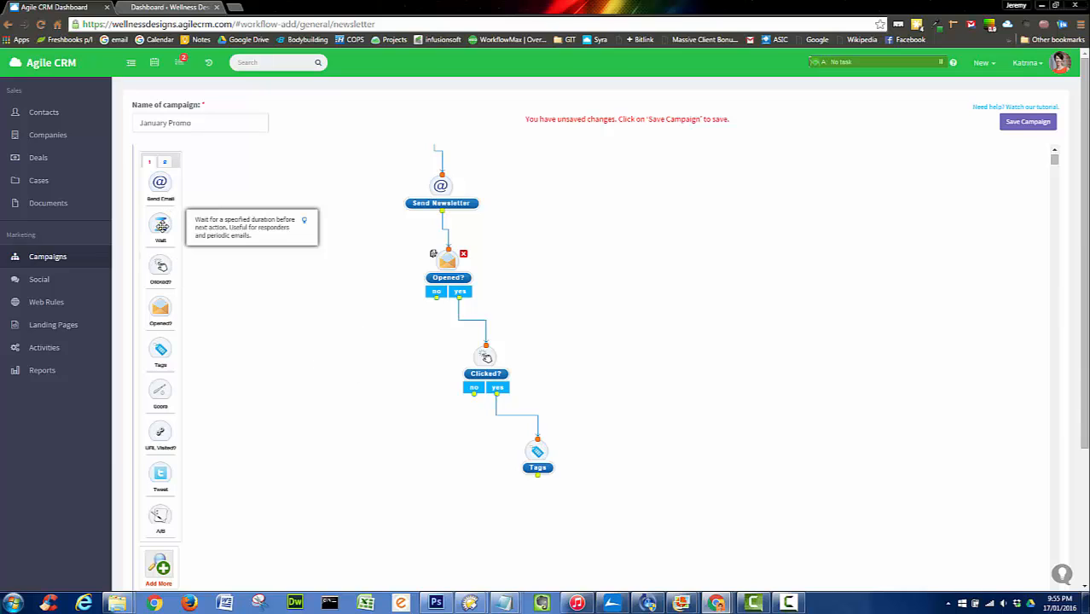
pyautogui.moveTo(159, 223); pyautogui.dragTo(409, 350)
pyautogui.click(480, 273)
pyautogui.write('1')
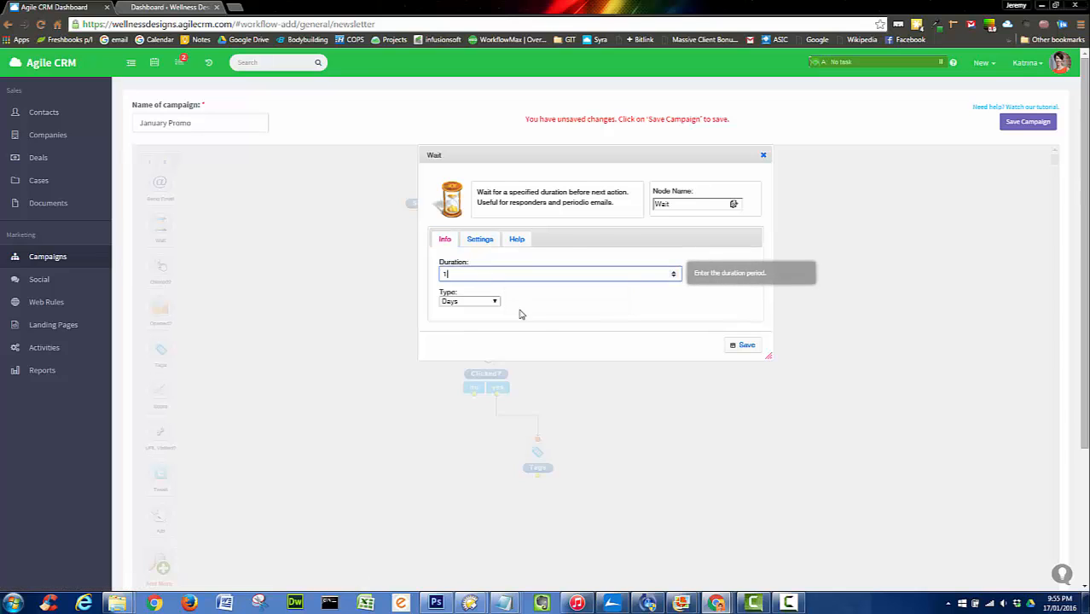
pyautogui.click(741, 345)
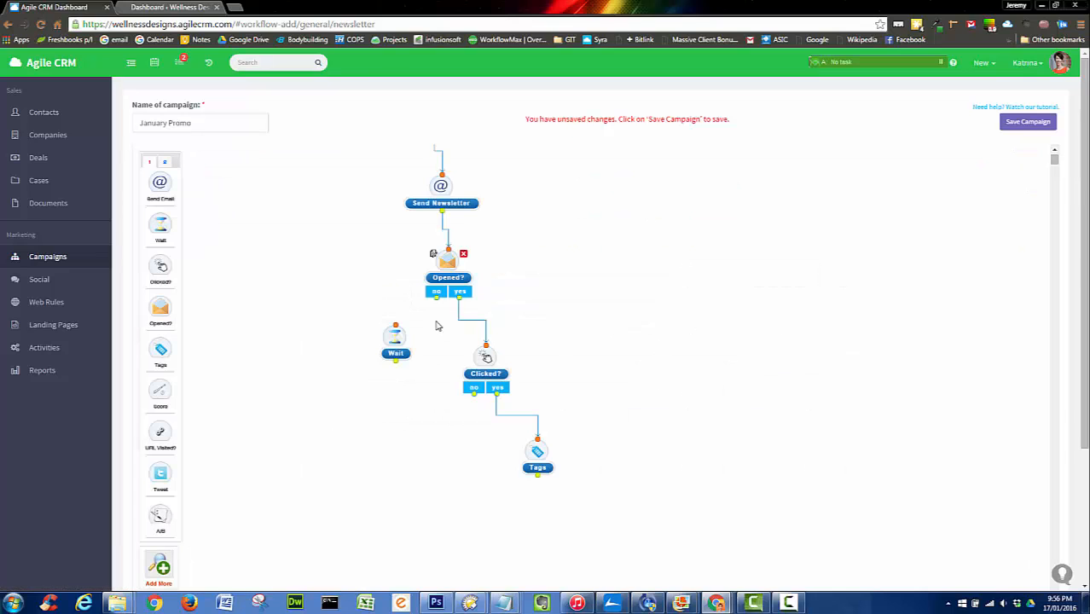
pyautogui.moveTo(436, 295); pyautogui.dragTo(394, 325)
# Add a Send Email node below Wait and begin its text content with "Hey" followed by the First Name merge field.
pyautogui.moveTo(160, 183); pyautogui.dragTo(382, 435)
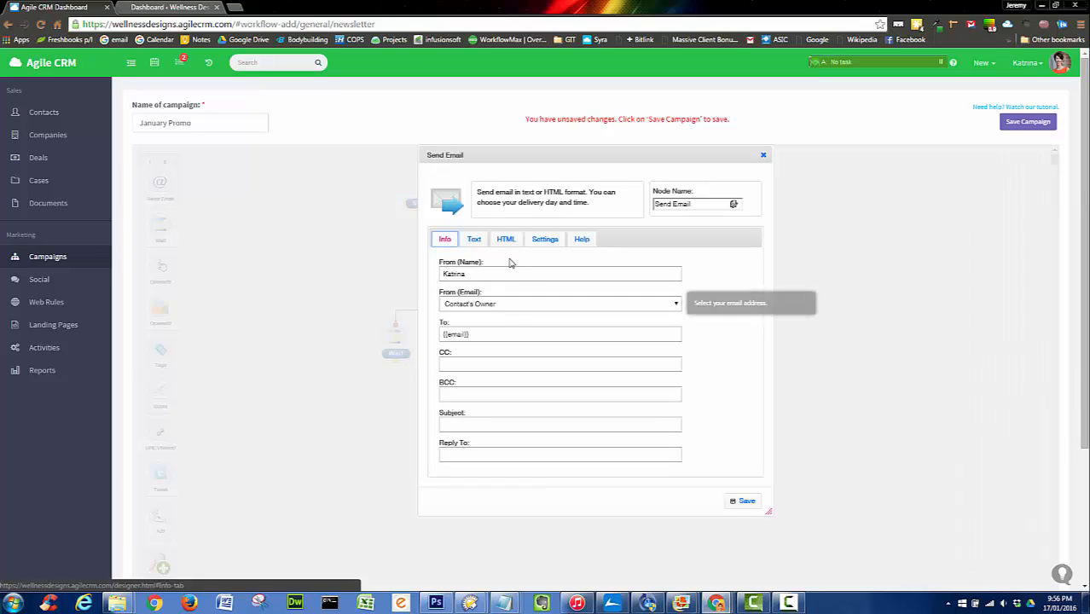
pyautogui.click(474, 239)
pyautogui.click(486, 289)
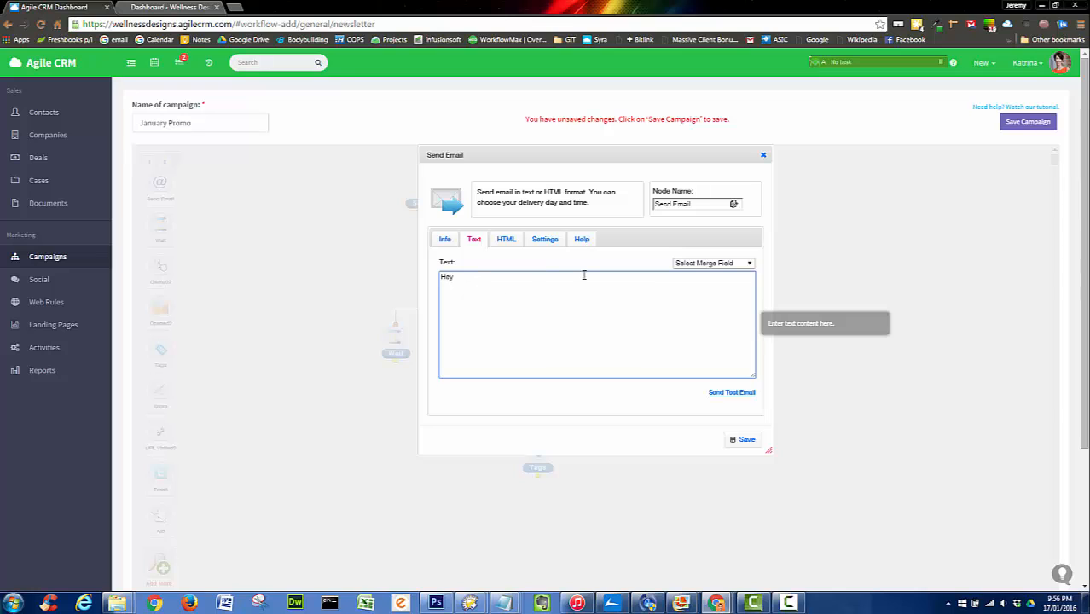
pyautogui.click(706, 266)
pyautogui.click(699, 290)
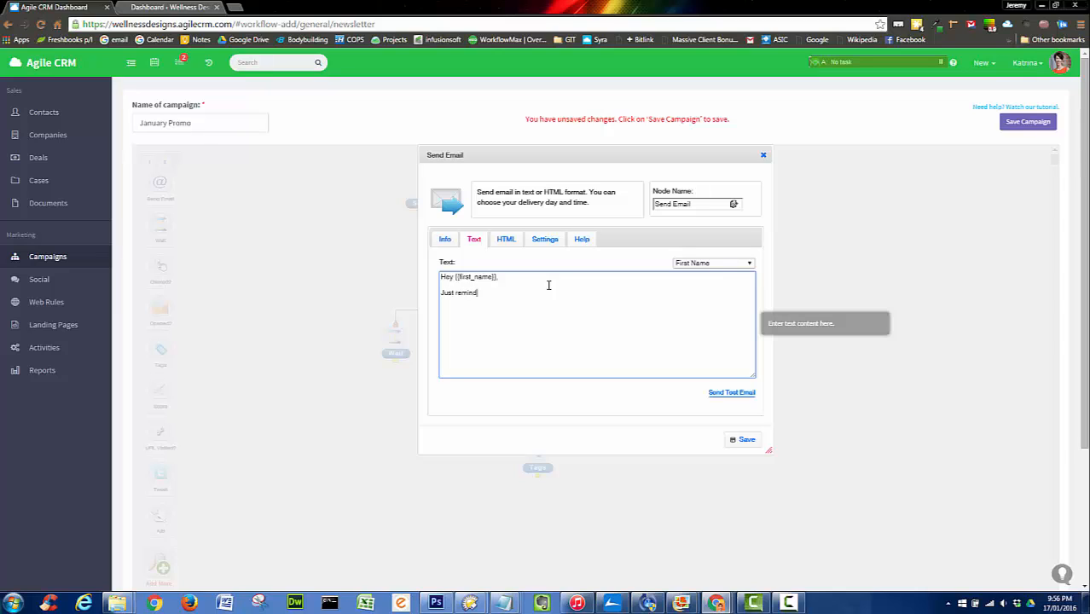
pyautogui.press('BackSpace')
pyautogui.press('BackSpace')
pyautogui.press('BackSpace')
pyautogui.press('BackSpace')
pyautogui.press('BackSpace')
pyautogui.press('BackSpace')
pyautogui.press('BackSpace')
pyautogui.press('BackSpace')
pyautogui.press('BackSpace')
pyautogui.press('BackSpace')
pyautogui.press('BackSpace')
pyautogui.write('the')
pyautogui.write('you got it')
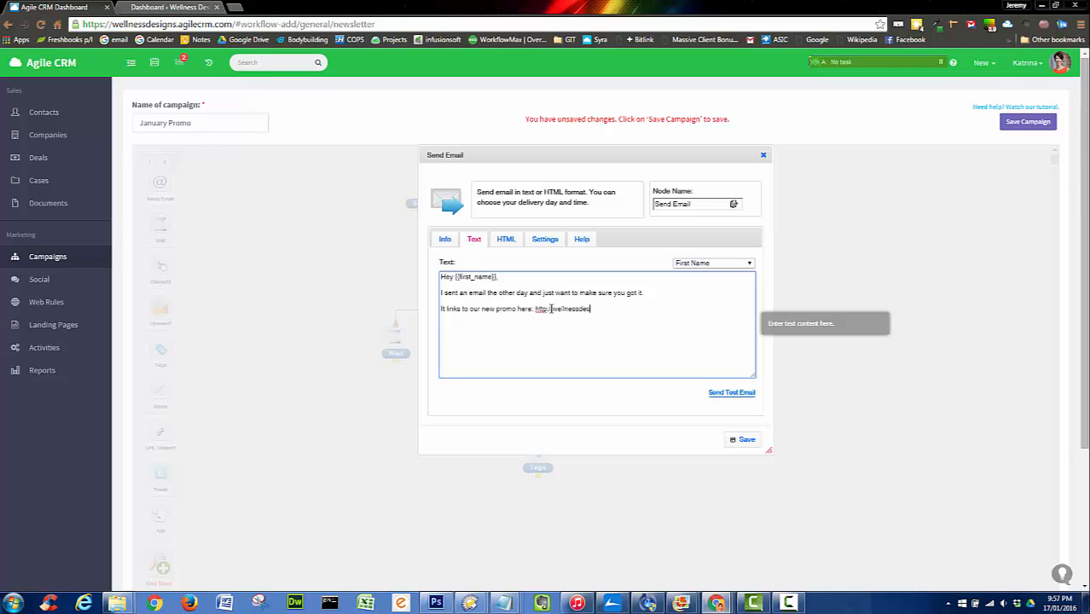
pyautogui.write('.')
pyautogui.moveTo(634, 308); pyautogui.dragTo(535, 309)
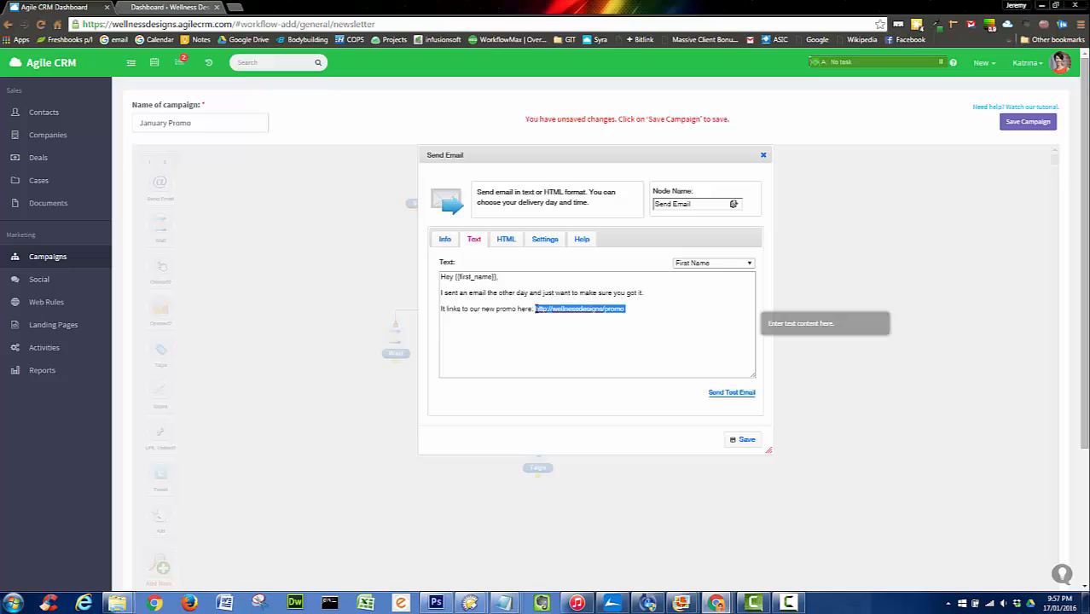
pyautogui.click(620, 330)
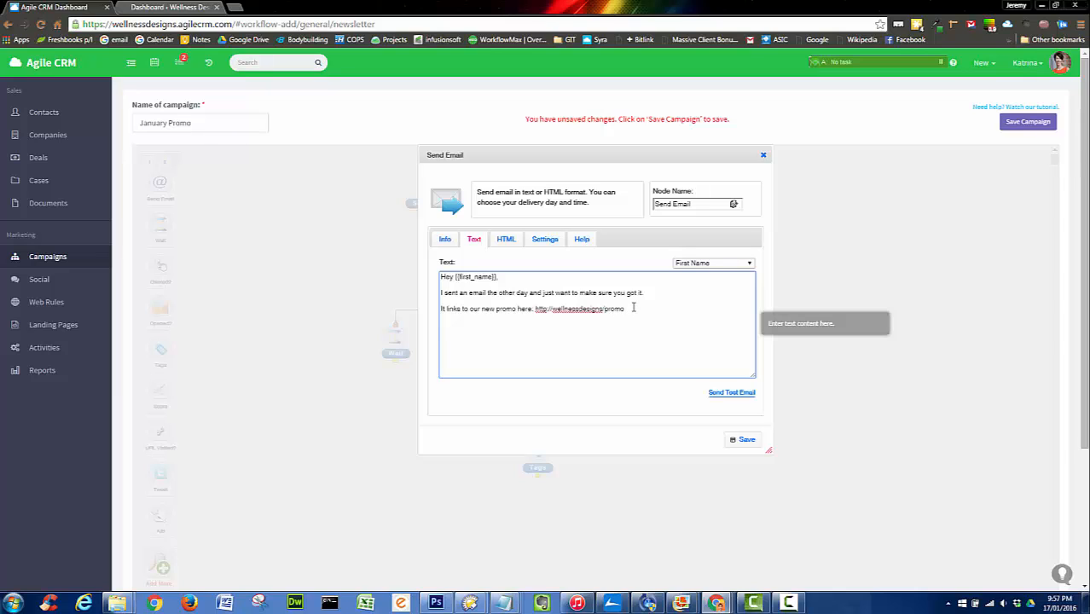
# Close the email text with "Kind Regards," and the Owner Signature merge field below it.
pyautogui.write('Kri')
pyautogui.click(726, 266)
pyautogui.scroll(-5, 755, 341)
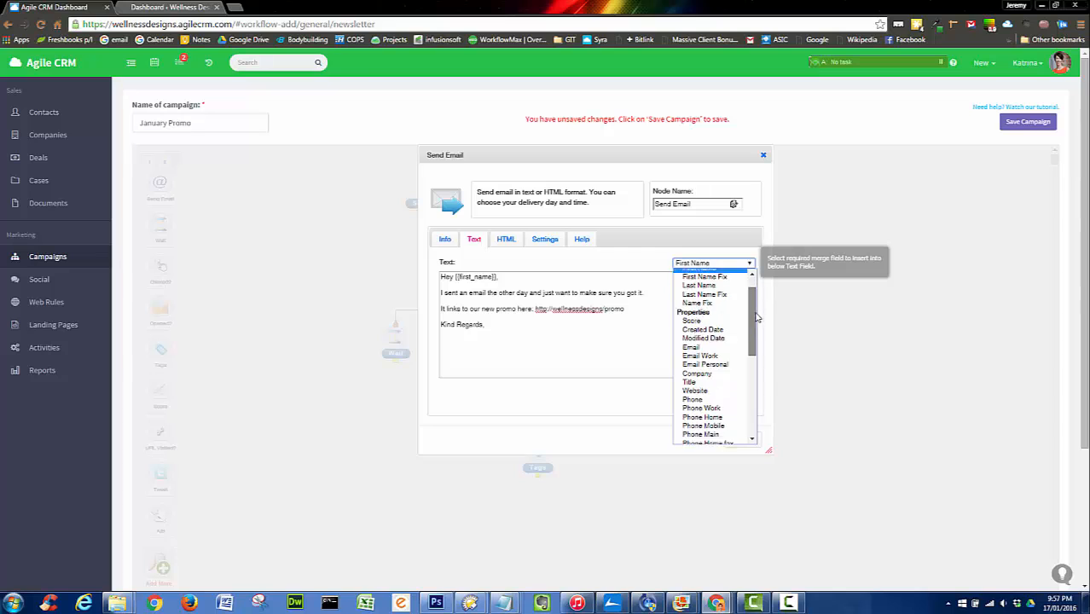
pyautogui.scroll(-3, 763, 371)
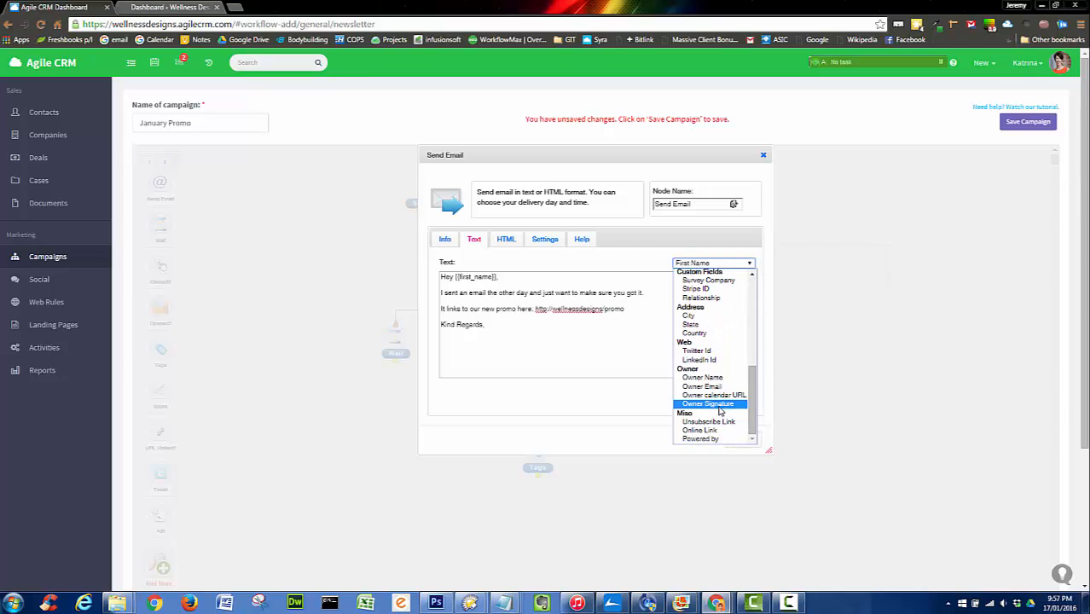
pyautogui.click(719, 409)
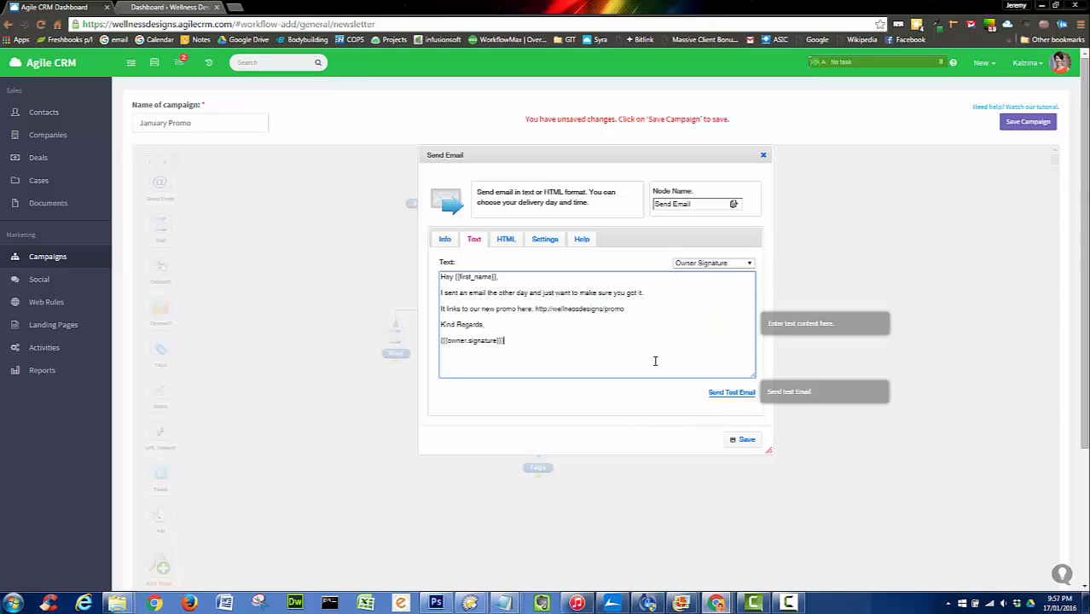
# Set the email's subject to "Just Checking" and save the Send Email node.
pyautogui.click(743, 440)
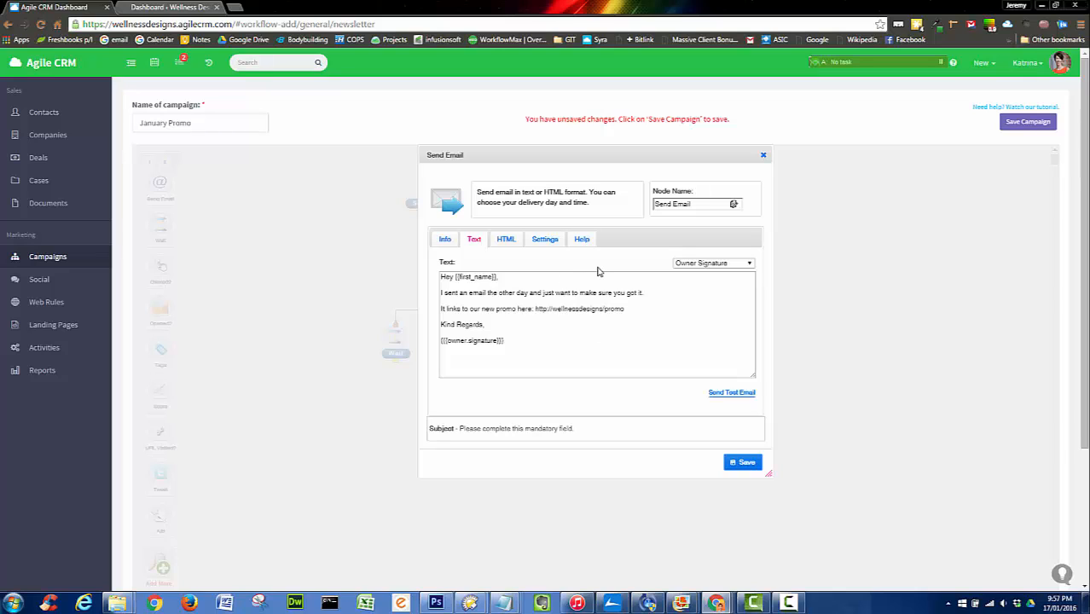
pyautogui.click(445, 240)
pyautogui.click(488, 424)
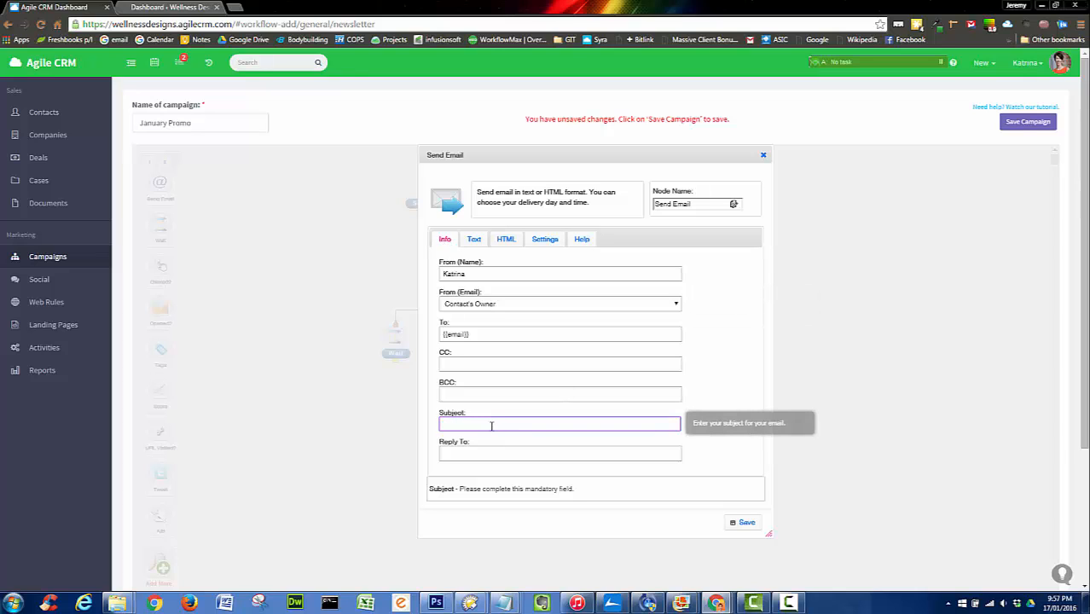
pyautogui.write('Just Che')
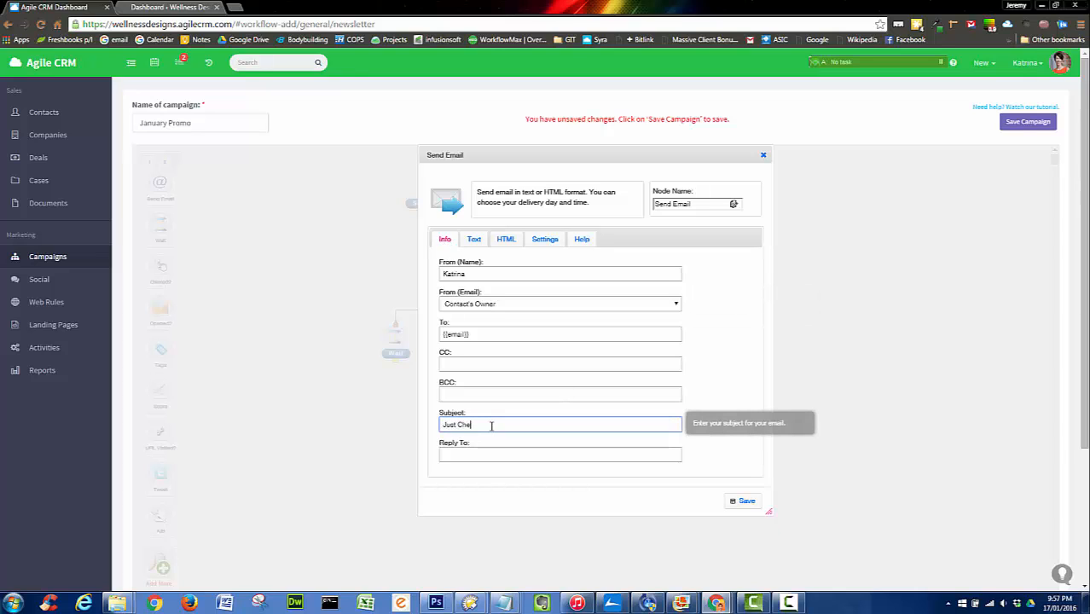
pyautogui.write('cking')
pyautogui.click(744, 501)
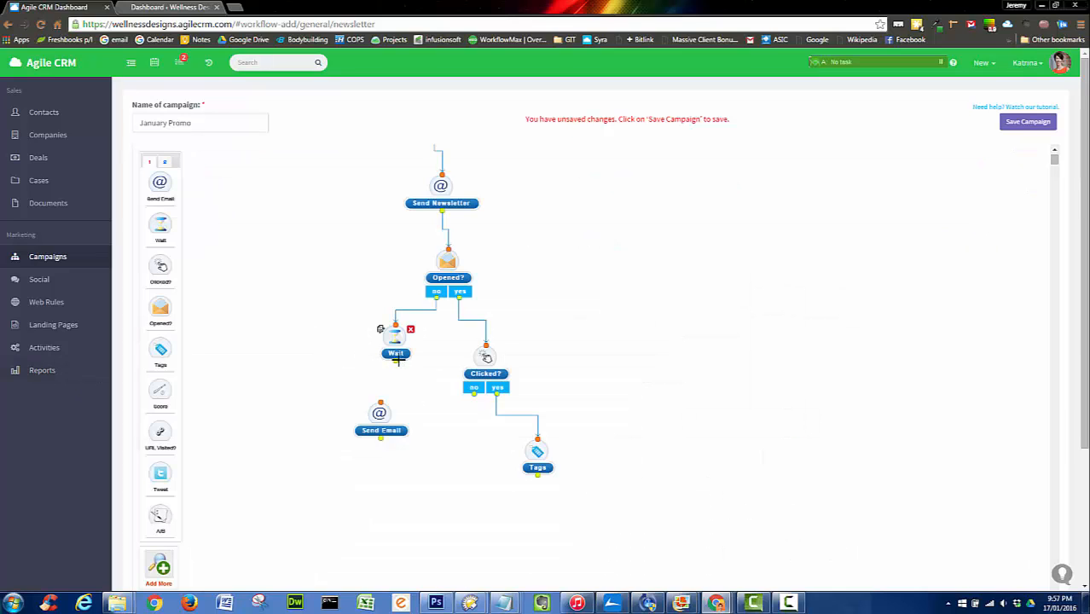
# Connect the Wait node to Send Email and shift Send Email slightly down and left.
pyautogui.moveTo(395, 361); pyautogui.dragTo(380, 402)
pyautogui.scroll(1, 597, 264)
pyautogui.scroll(-1, 638, 338)
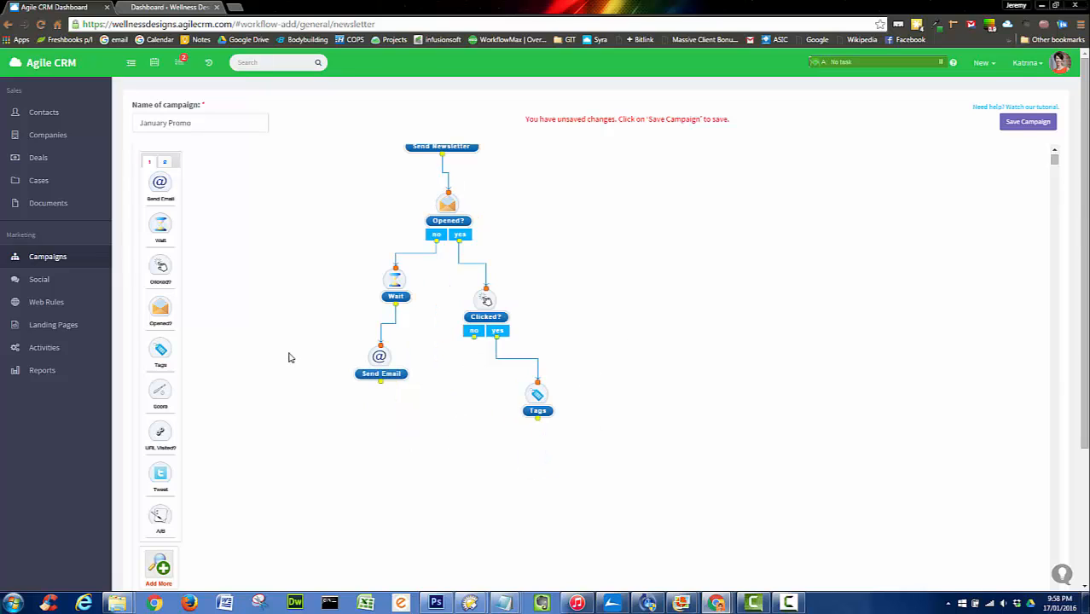
pyautogui.moveTo(375, 361)
pyautogui.mouseDown()
pyautogui.moveTo(355, 365)
pyautogui.moveTo(359, 375)
pyautogui.mouseUp()
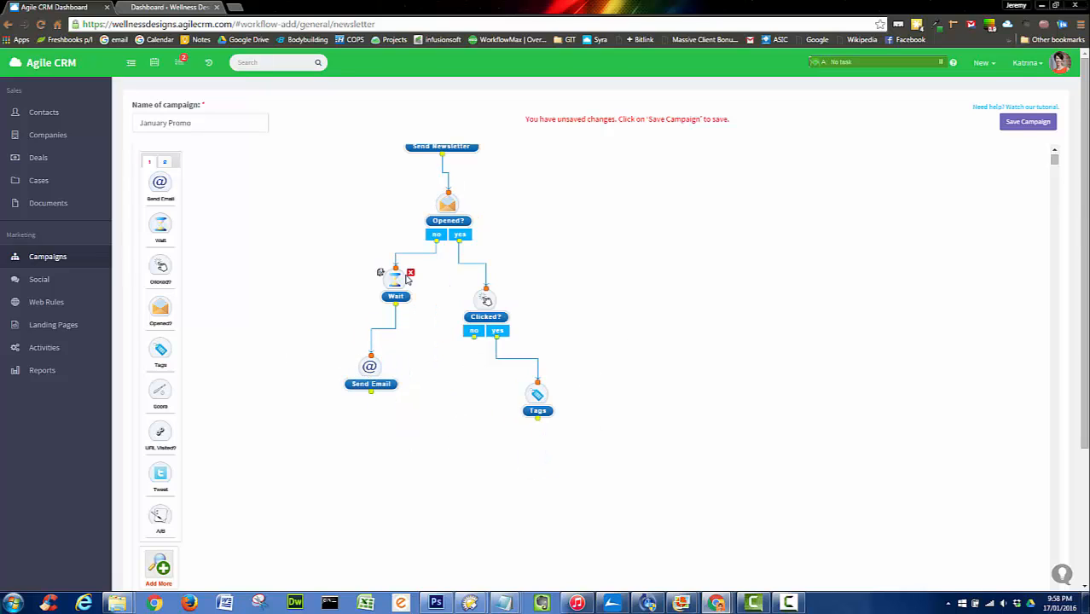
# Add an Opened? node below Send Email with a max wait time of 1 hour, and connect Send Email to it.
pyautogui.scroll(-2, 338, 305)
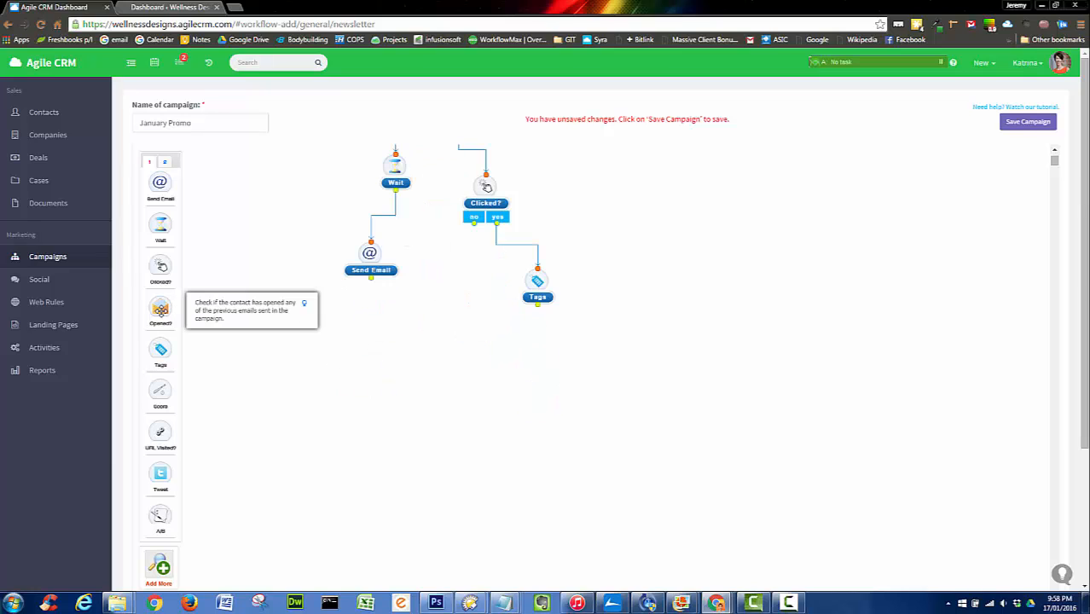
pyautogui.moveTo(160, 308); pyautogui.dragTo(373, 334)
pyautogui.click(493, 272)
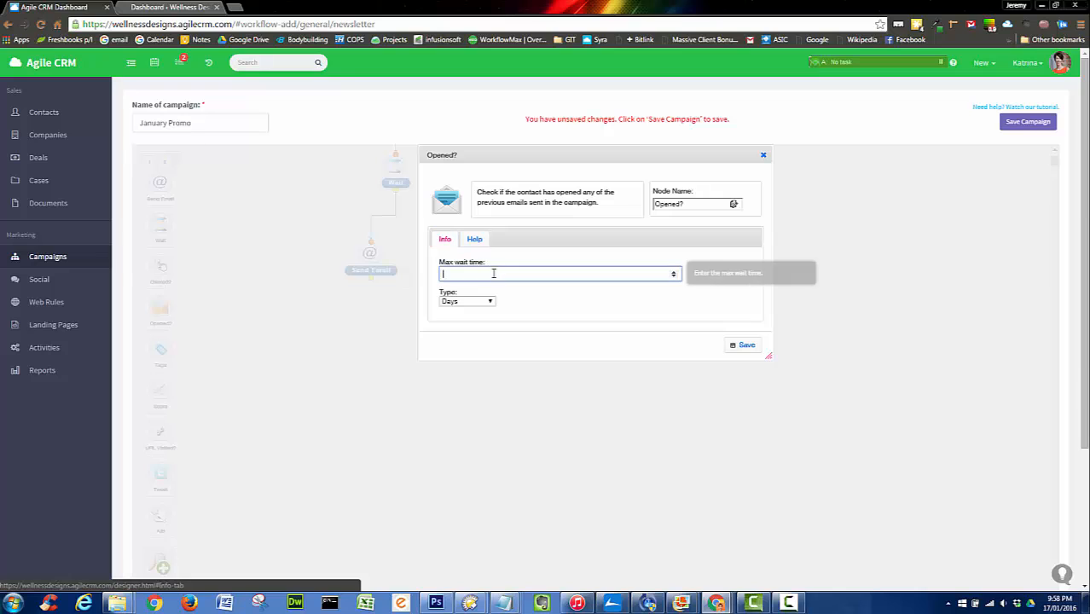
pyautogui.click(486, 301)
pyautogui.click(475, 318)
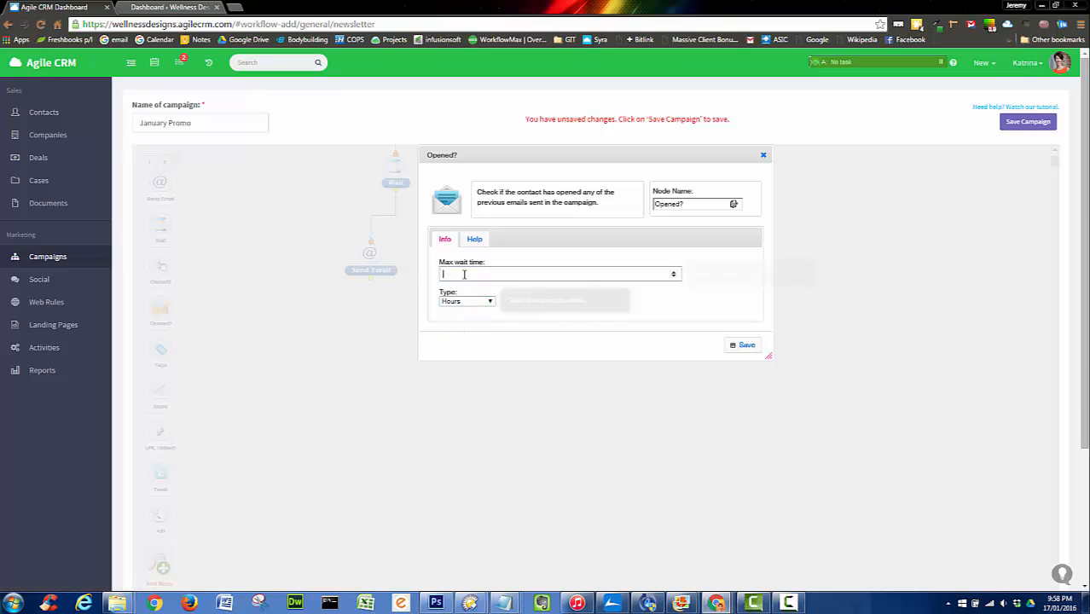
pyautogui.click(456, 269)
pyautogui.write('1')
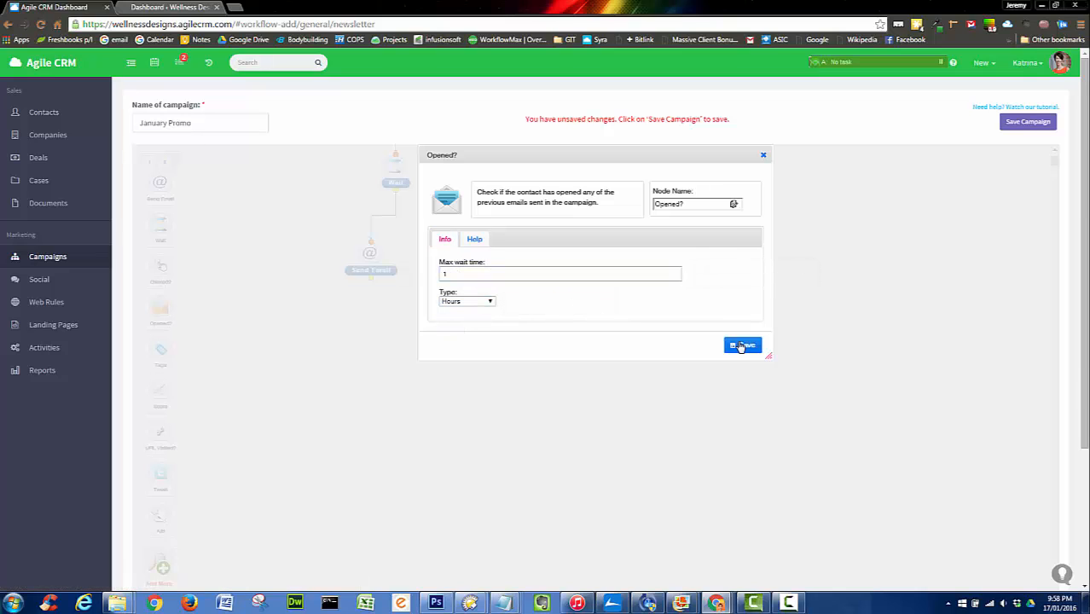
pyautogui.click(745, 345)
pyautogui.moveTo(371, 278); pyautogui.dragTo(353, 343)
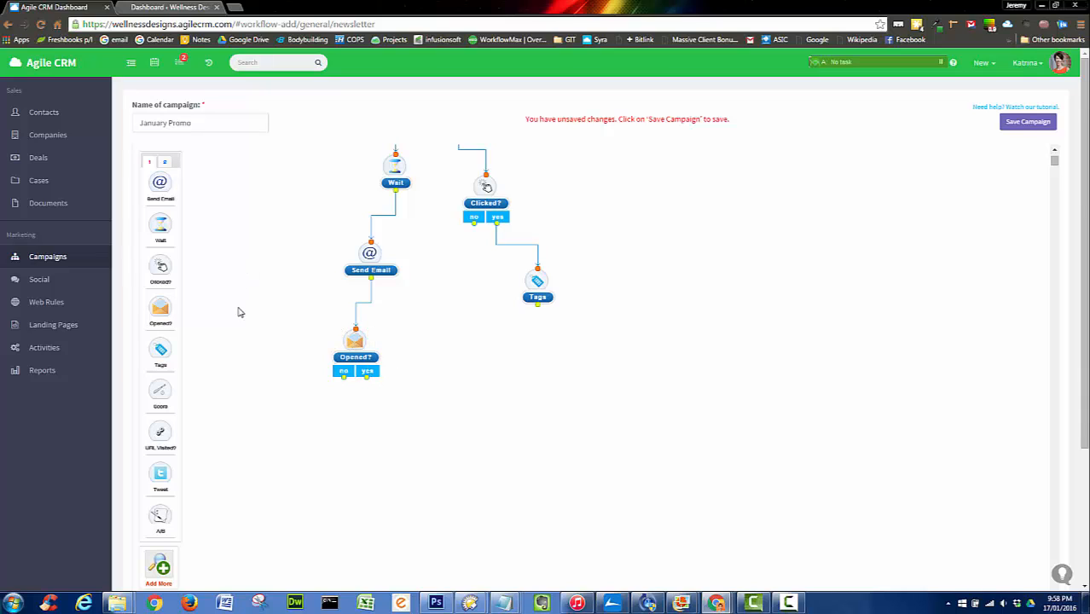
# Add a Send Message node that sends an SMS to the contact from the additional mobile nodes.
pyautogui.click(166, 162)
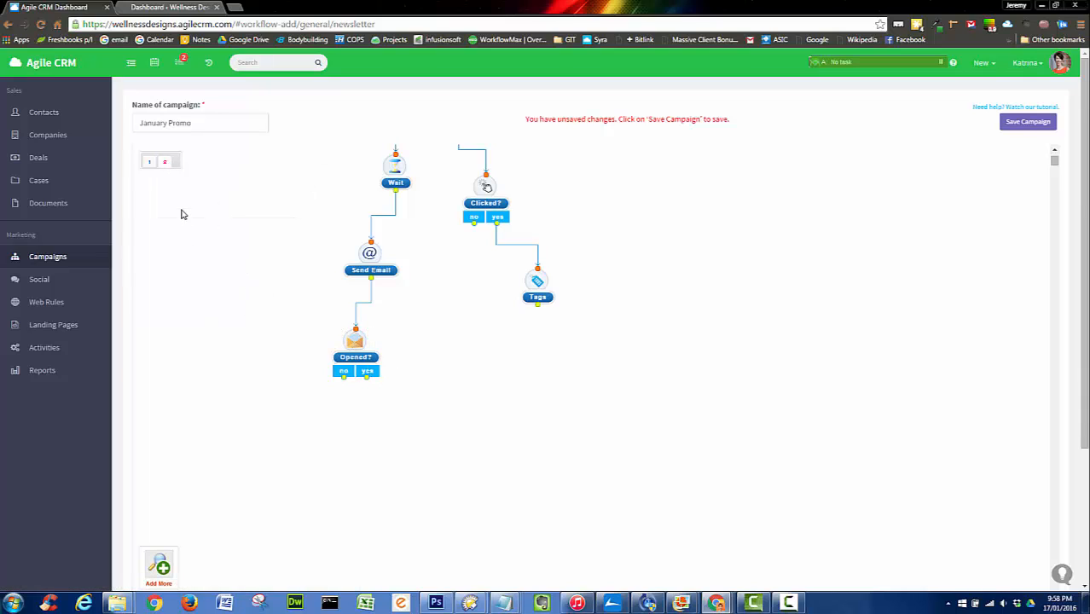
pyautogui.click(192, 562)
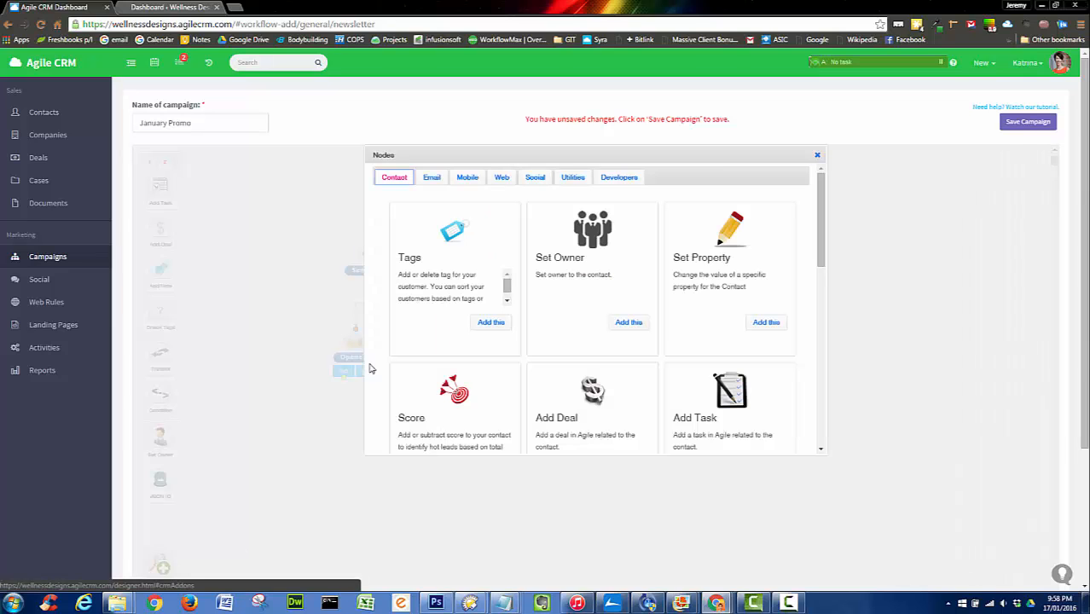
pyautogui.click(467, 177)
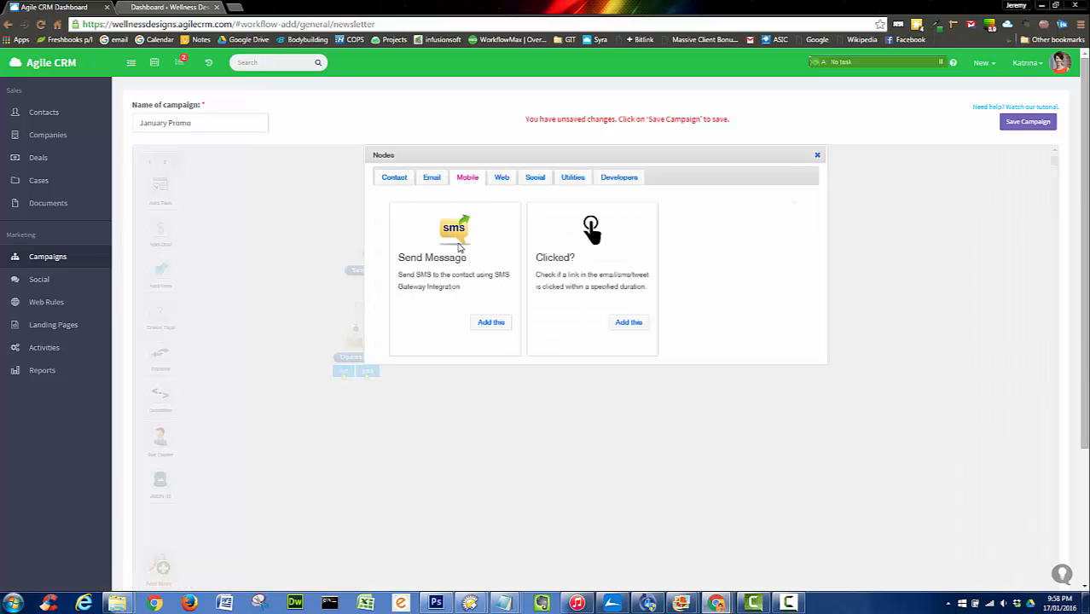
pyautogui.click(494, 323)
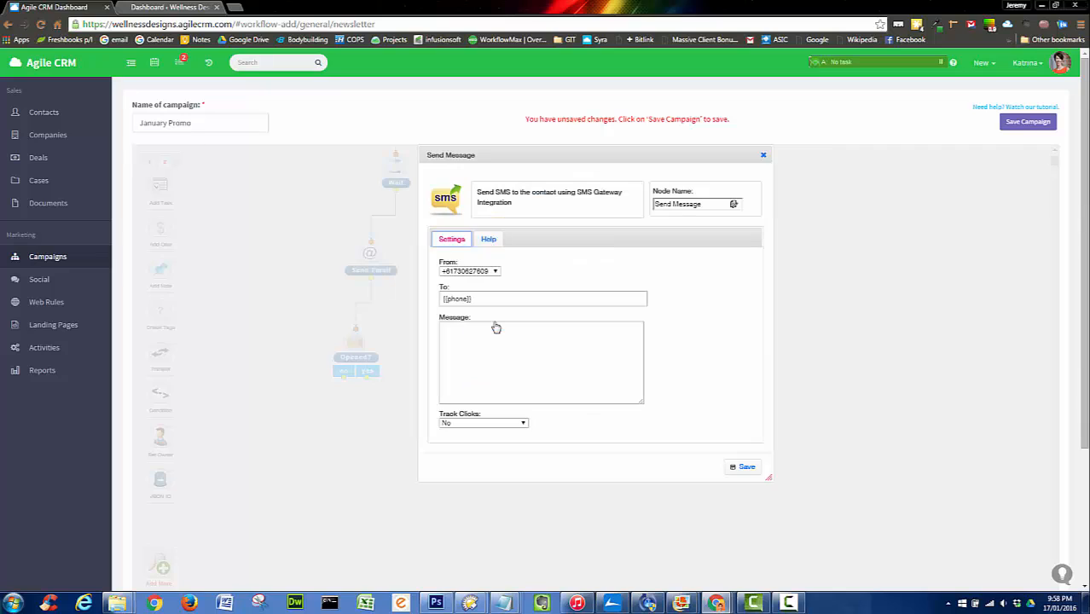
pyautogui.click(482, 326)
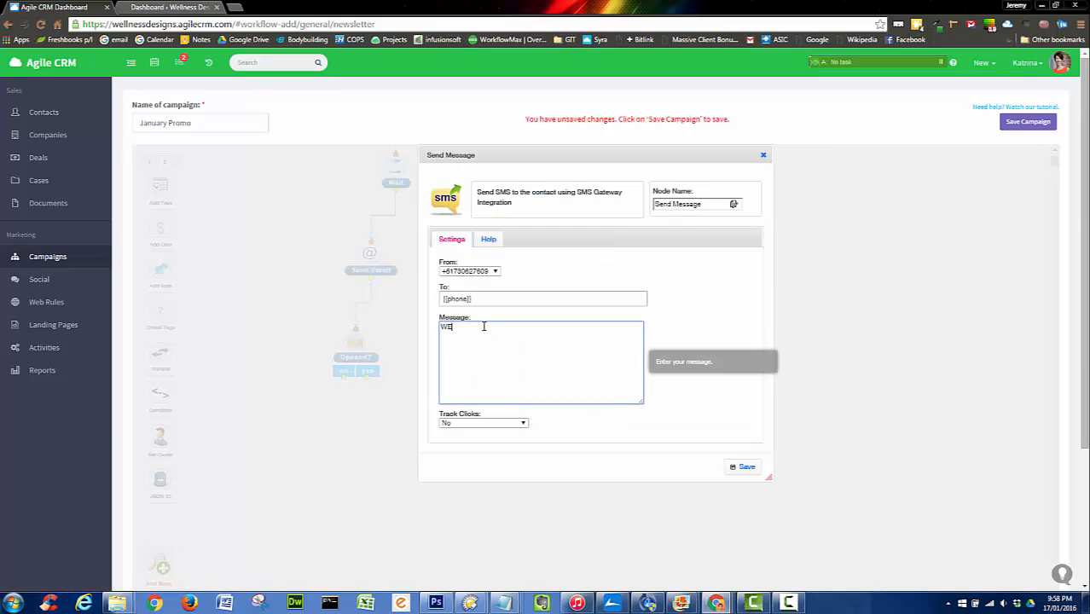
pyautogui.write('WELLNE')
pyautogui.write("ake sure you saw this promo we're doing?")
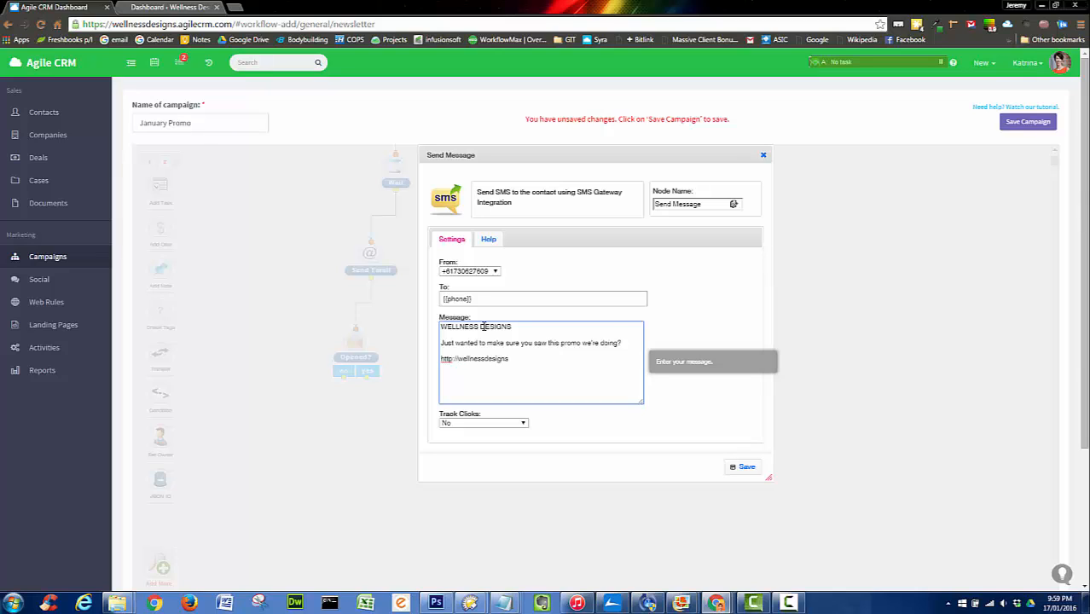
pyautogui.write('.com.au/promo')
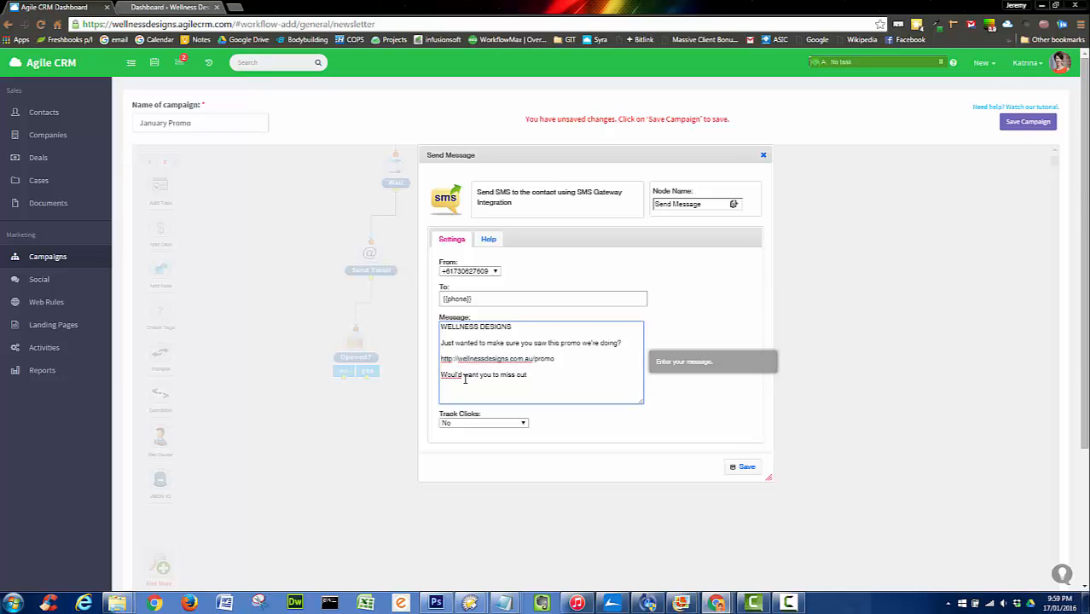
pyautogui.press('BackSpace')
pyautogui.write("n't")
# Set Track Clicks to Yes for the SMS and save the Send Message node.
pyautogui.click(520, 423)
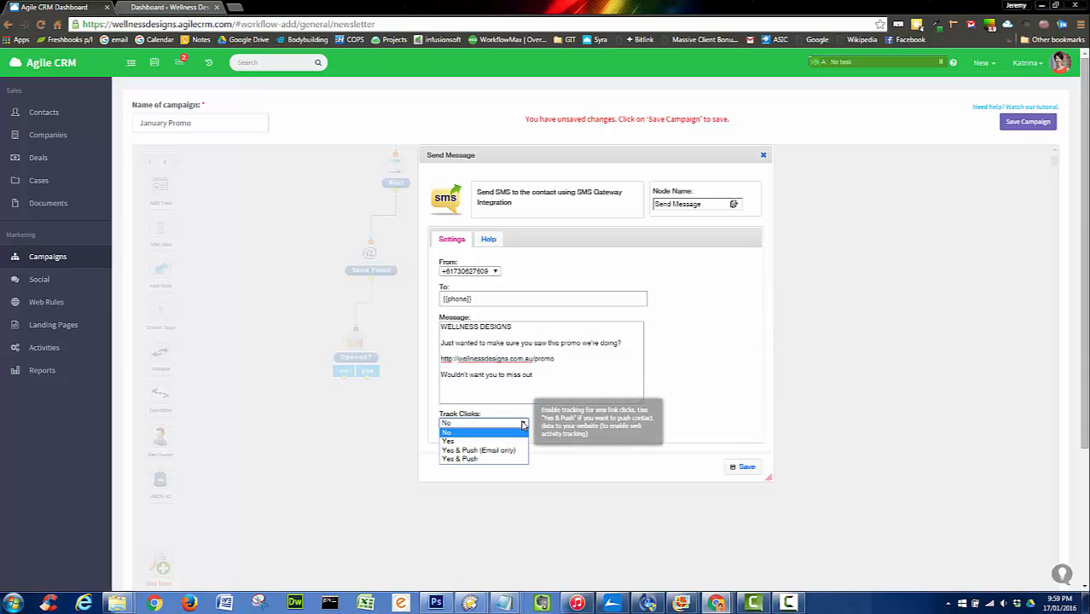
pyautogui.click(486, 441)
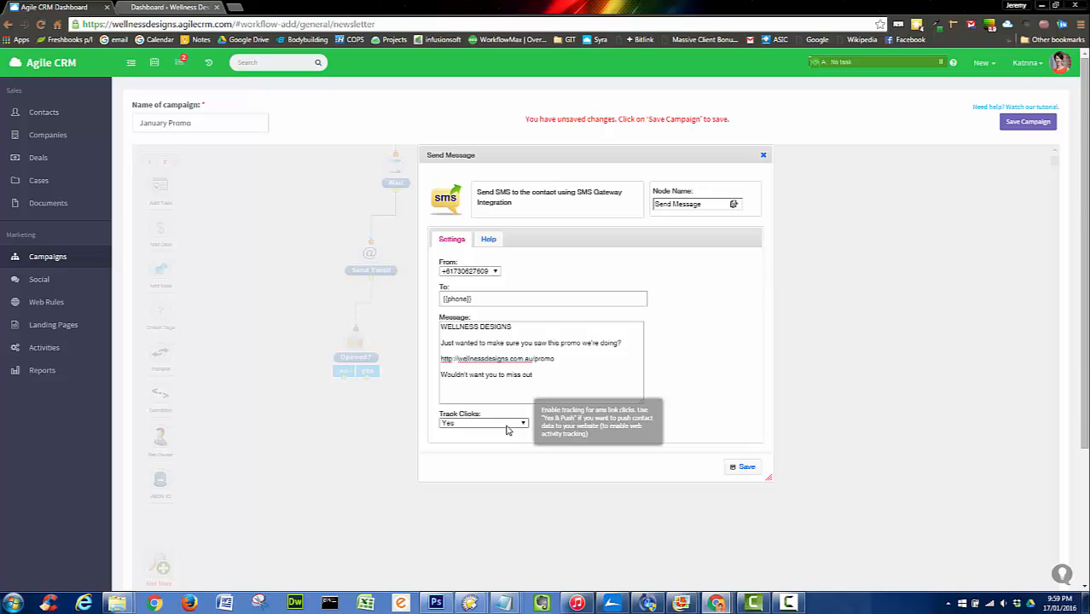
pyautogui.click(511, 378)
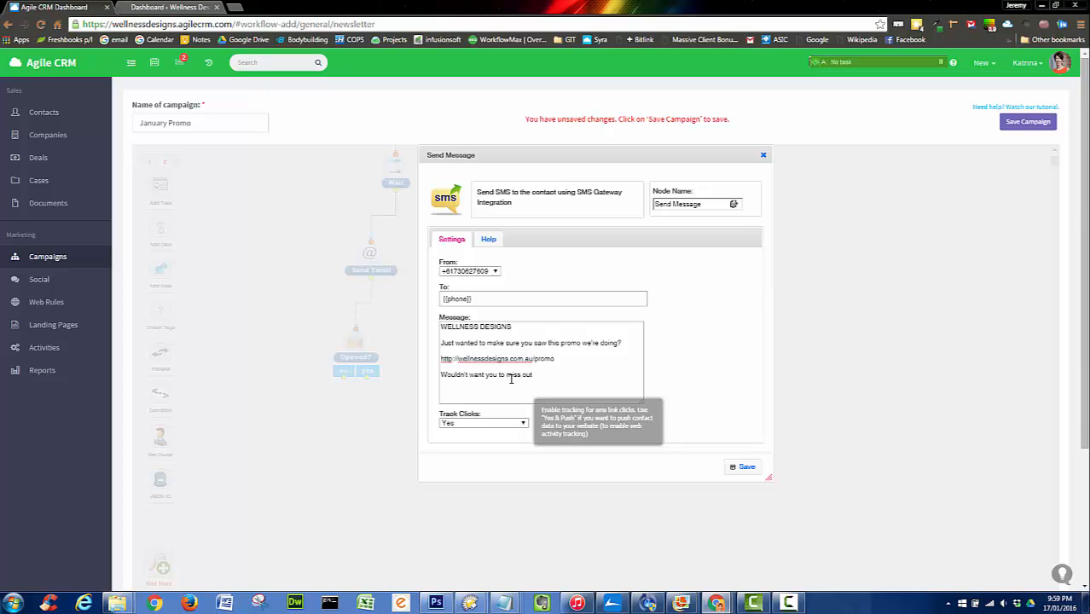
pyautogui.click(751, 468)
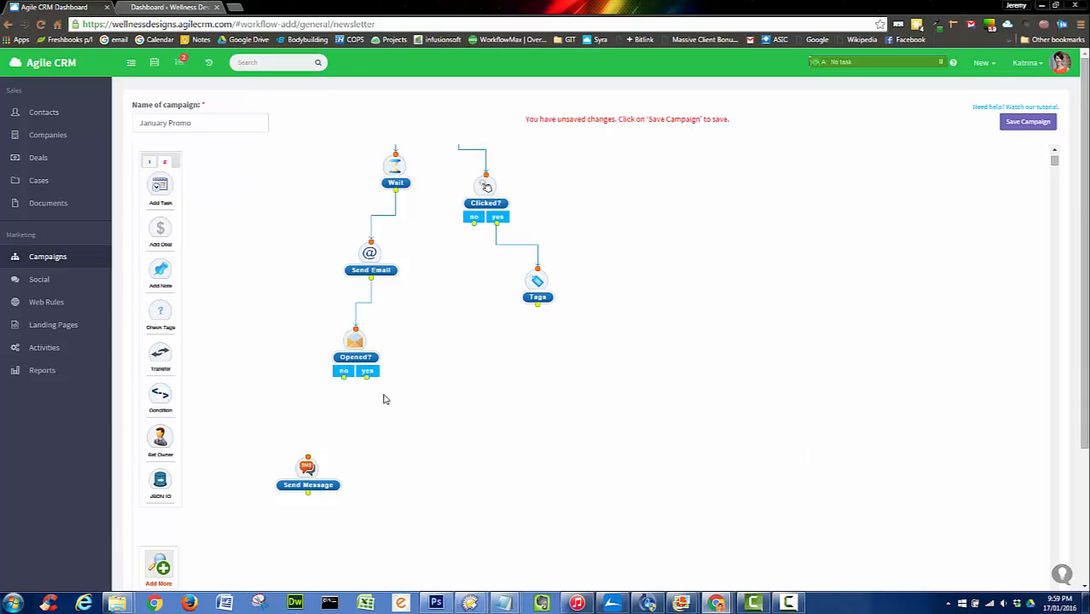
# Connect the second Opened? node's no branch to Send Message and its yes branch to the Tags node, with Tags moved lower.
pyautogui.moveTo(344, 377); pyautogui.dragTo(307, 460)
pyautogui.moveTo(367, 378); pyautogui.dragTo(560, 360)
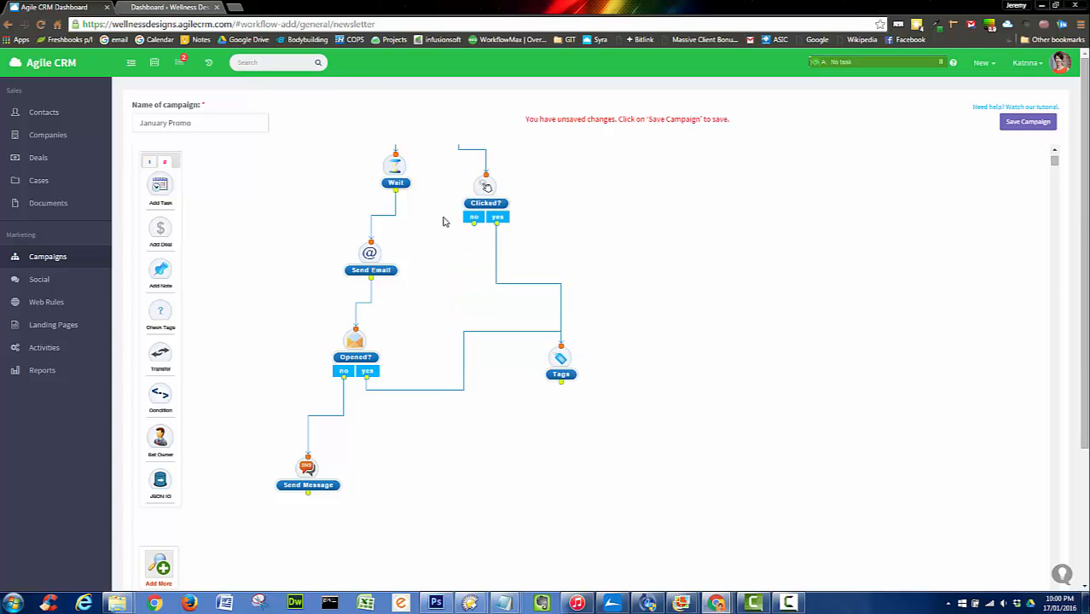
# Review the workflow's branches from Send Newsletter down to the Tags and Send Message nodes.
pyautogui.scroll(3, 512, 205)
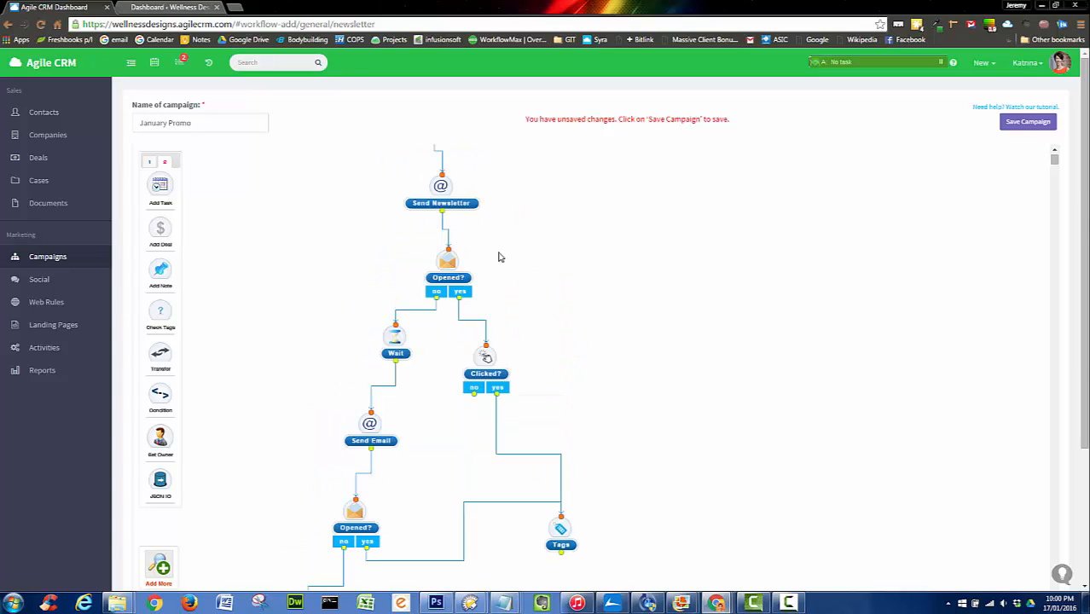
pyautogui.scroll(-1, 478, 256)
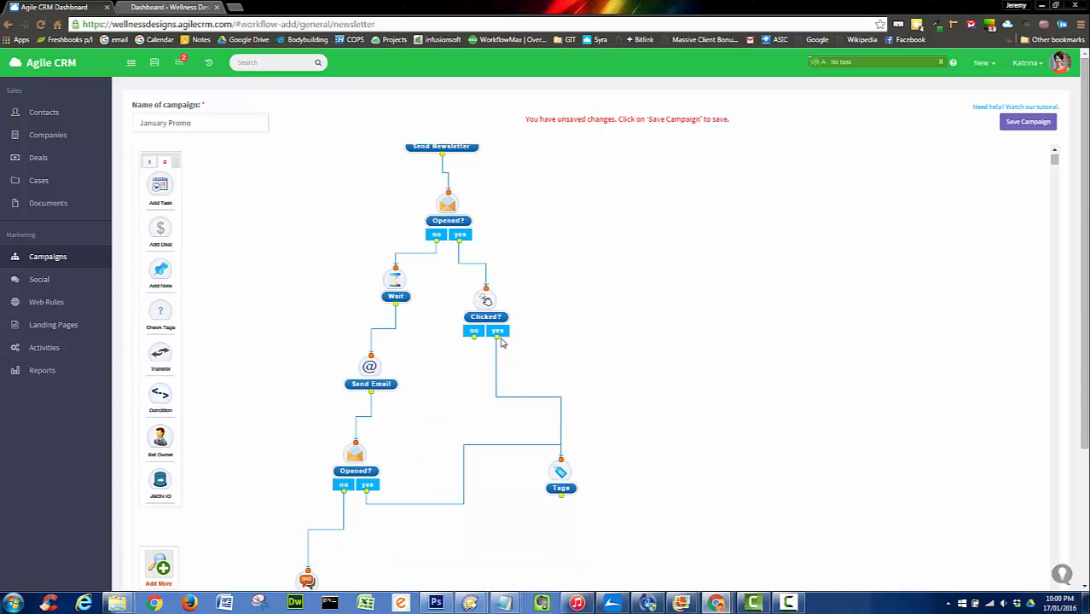
pyautogui.scroll(-1, 623, 377)
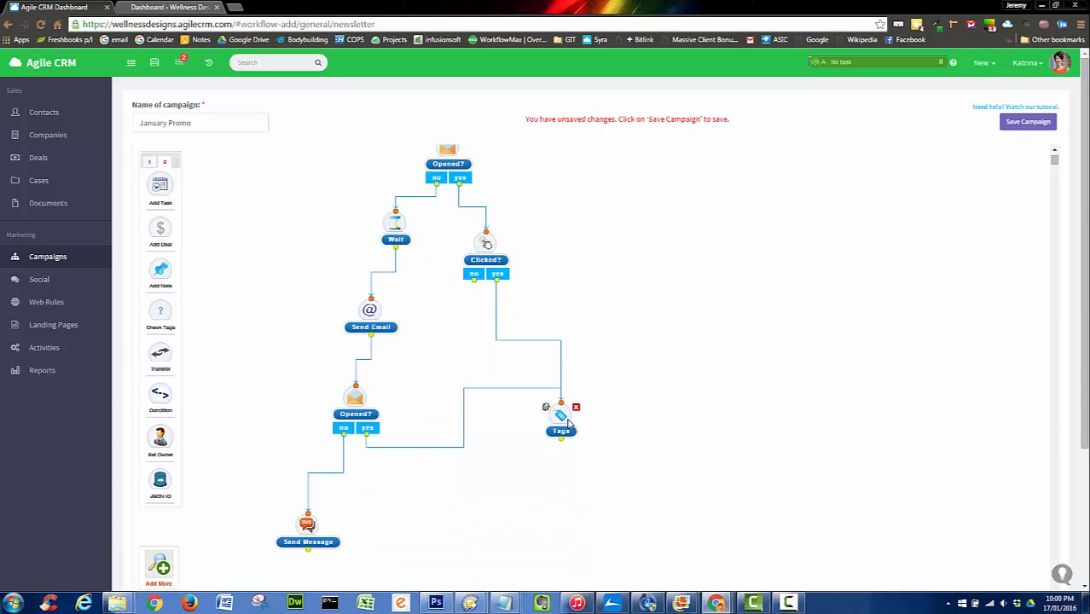
pyautogui.scroll(-1, 623, 386)
pyautogui.scroll(-1, 622, 387)
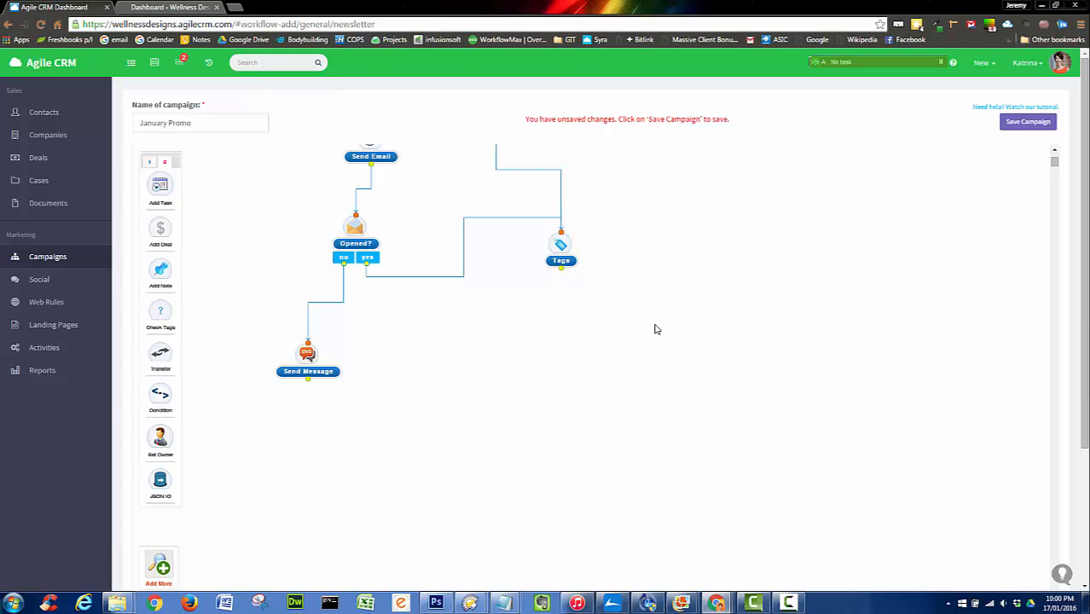
pyautogui.scroll(3, 655, 330)
pyautogui.scroll(-2, 656, 332)
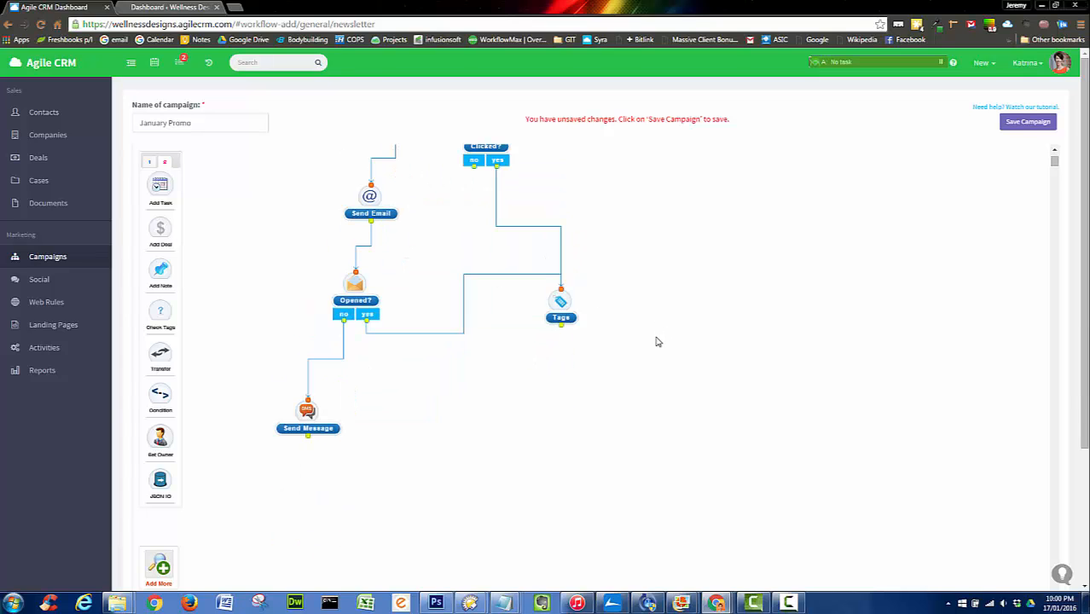
pyautogui.scroll(2, 239, 281)
pyautogui.scroll(-1, 240, 283)
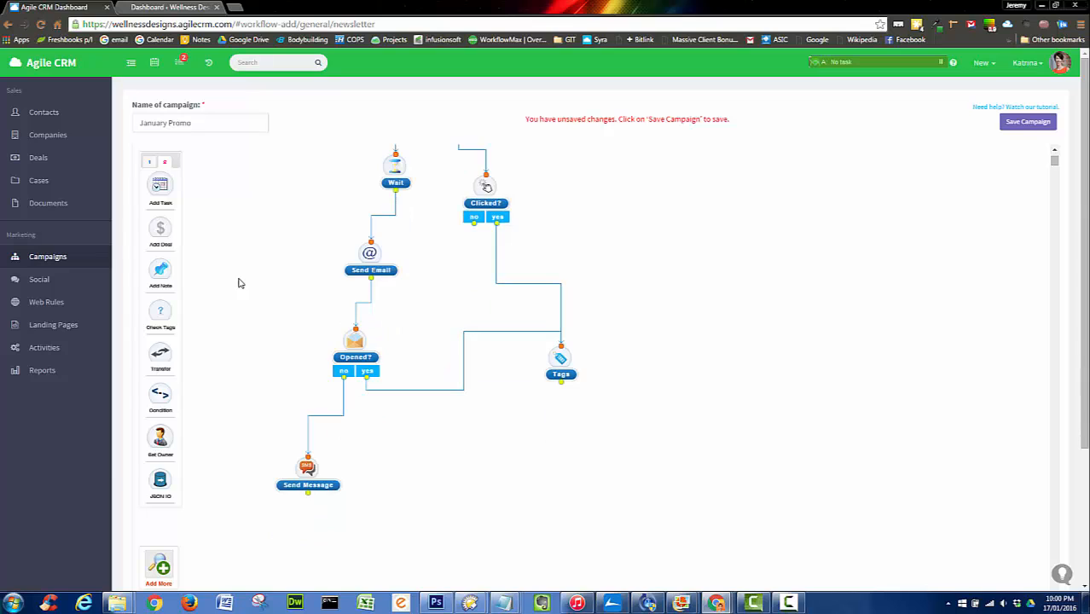
# Add a second Clicked? node below Tags with its max wait time in hours, and connect Tags to it.
pyautogui.click(150, 161)
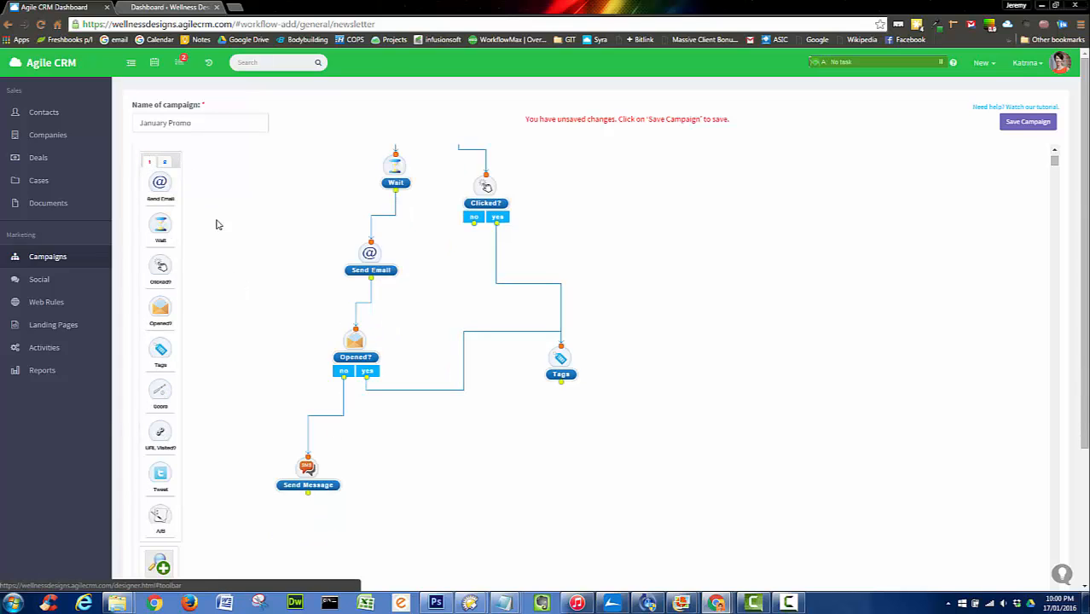
pyautogui.moveTo(160, 266); pyautogui.dragTo(586, 453)
pyautogui.click(513, 272)
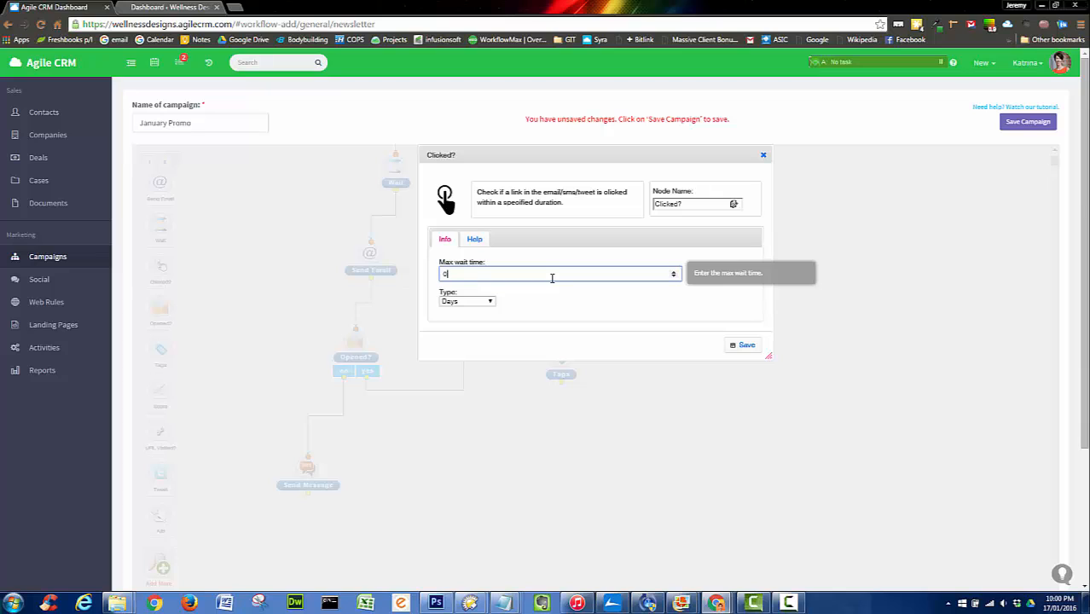
pyautogui.click(486, 301)
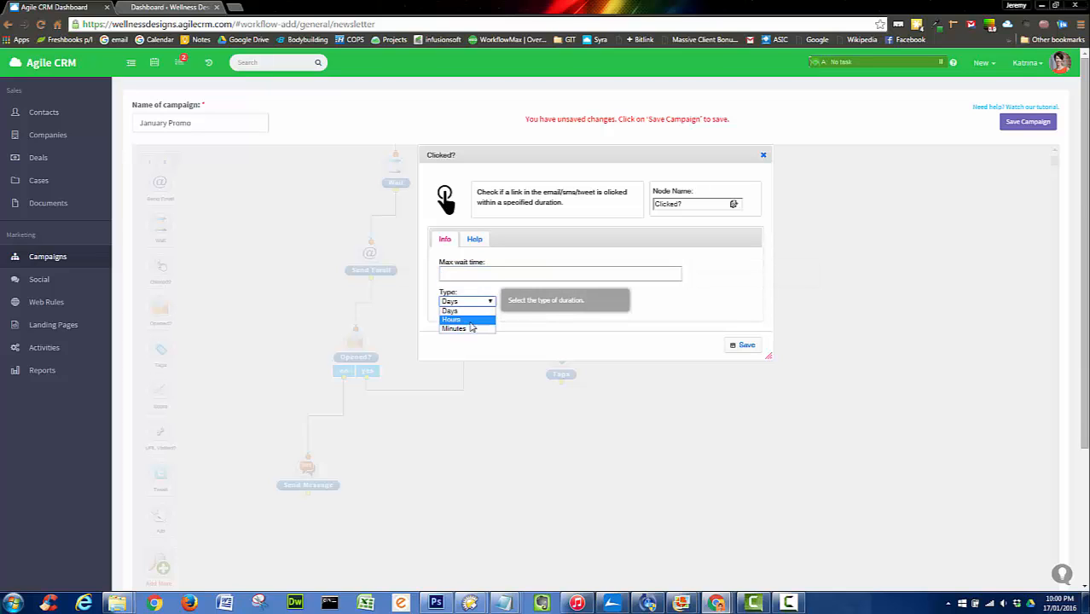
pyautogui.click(452, 321)
pyautogui.click(452, 274)
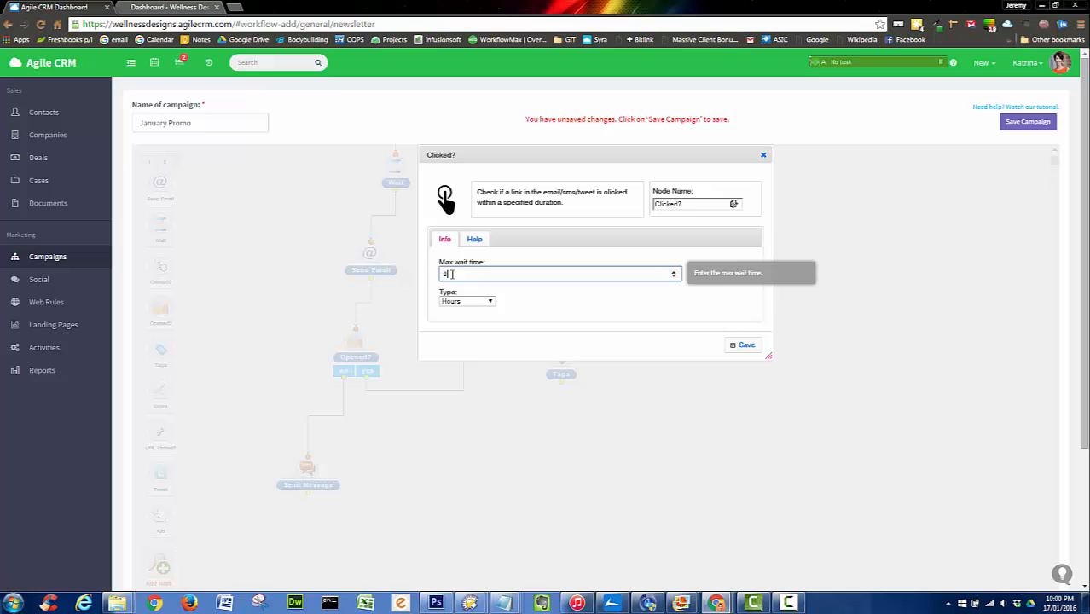
pyautogui.click(743, 345)
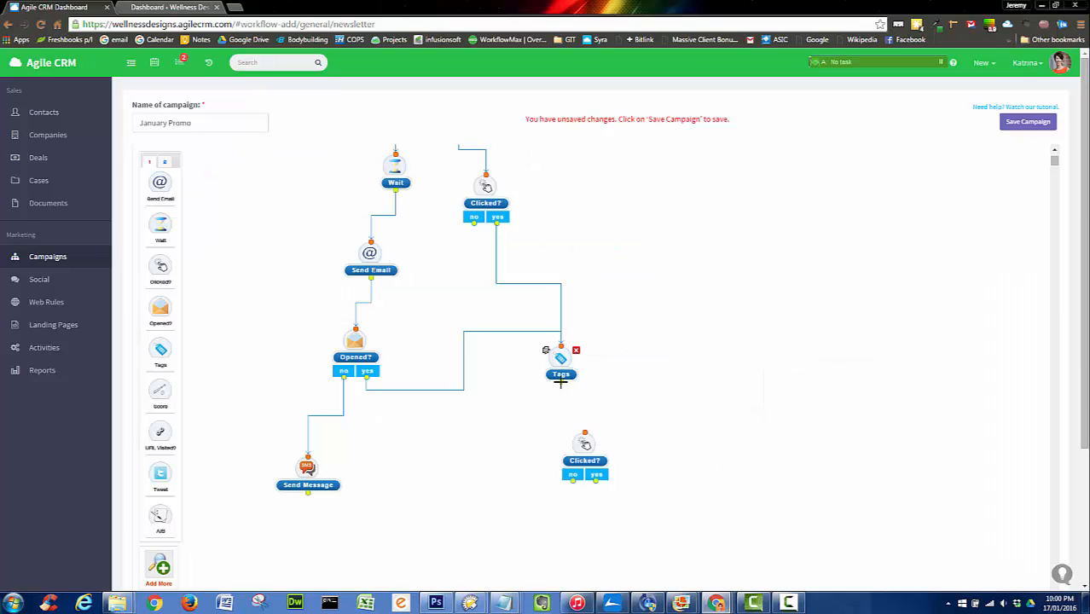
pyautogui.moveTo(560, 383); pyautogui.dragTo(584, 440)
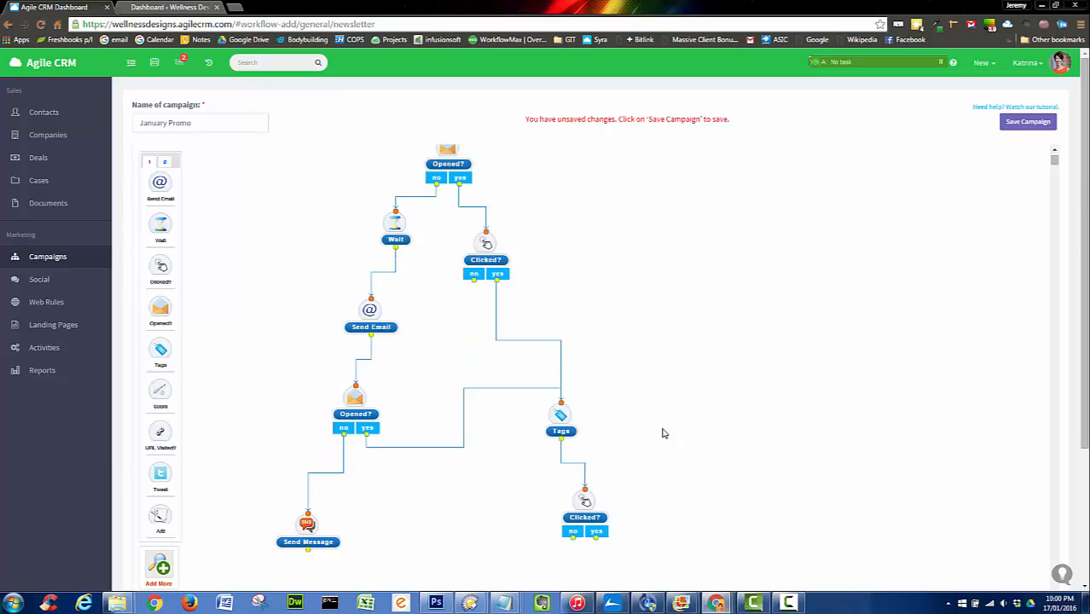
# Move the first Clicked? node slightly down and right, closer to the Tags node.
pyautogui.scroll(-1, 663, 433)
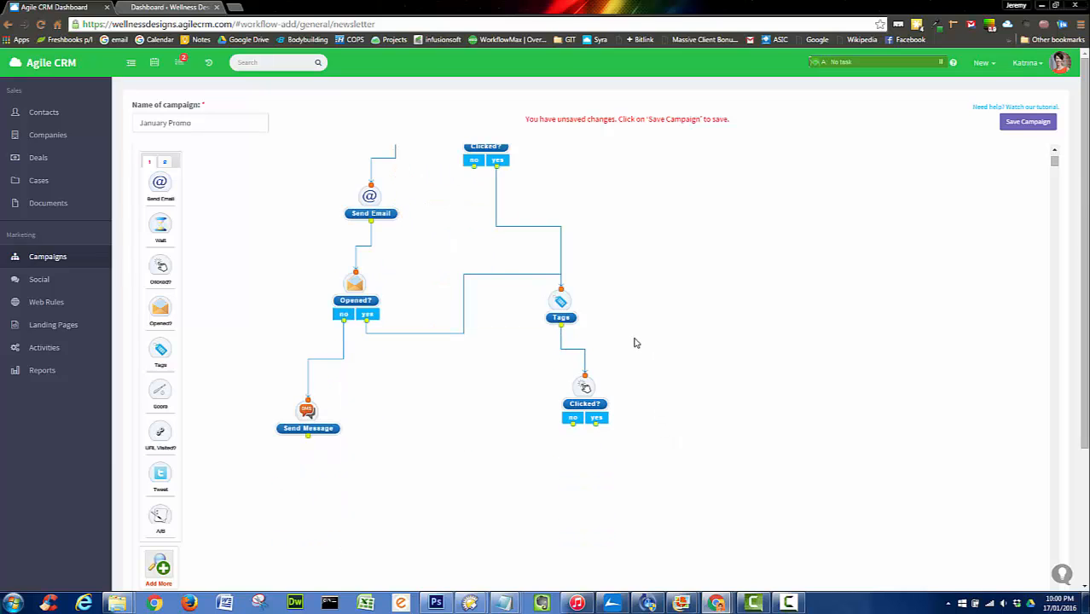
pyautogui.scroll(2, 625, 374)
pyautogui.moveTo(491, 246)
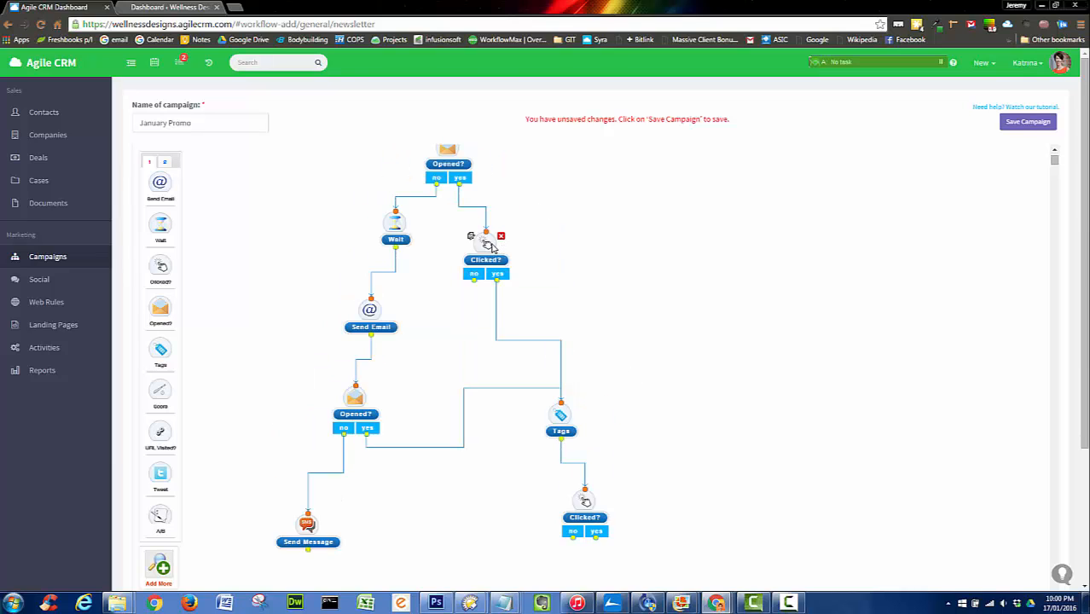
pyautogui.moveTo(491, 246); pyautogui.dragTo(525, 282)
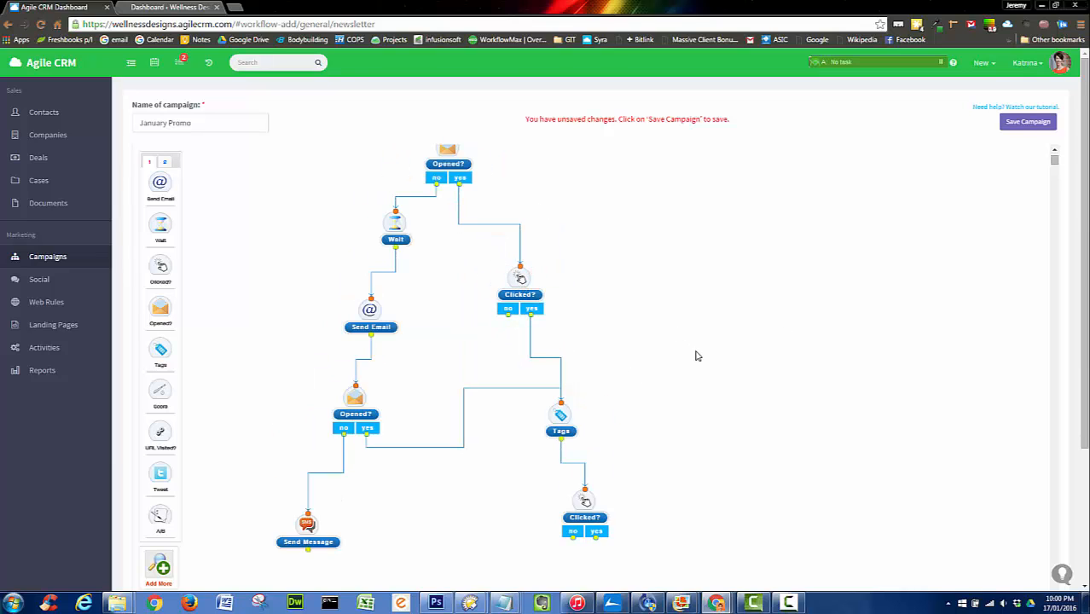
# Delete the Clicked? node below Tags from the workflow.
pyautogui.scroll(-2, 695, 355)
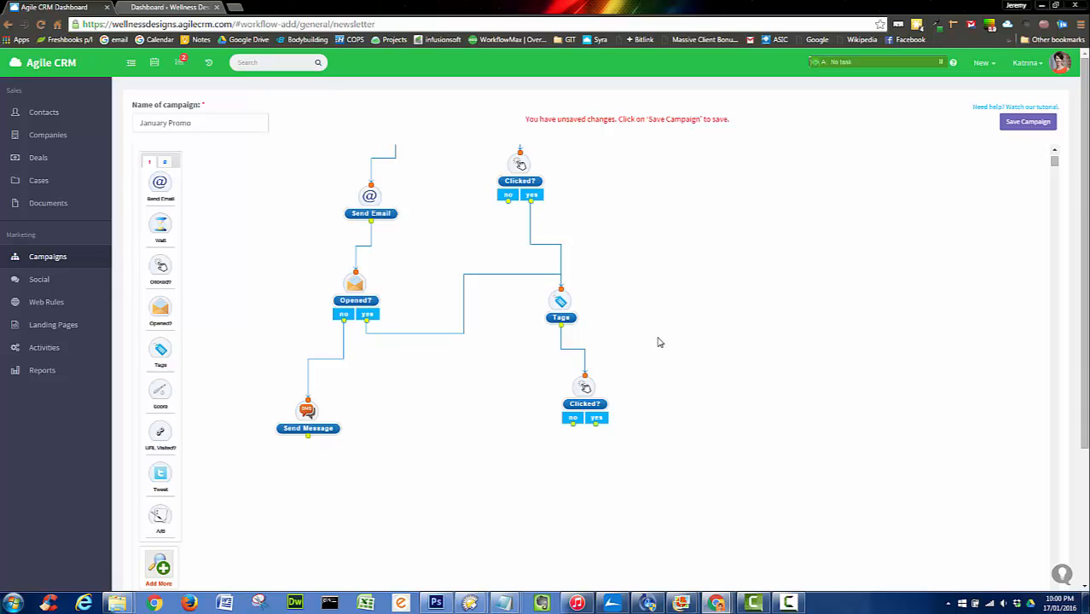
pyautogui.moveTo(601, 404)
pyautogui.click(599, 379)
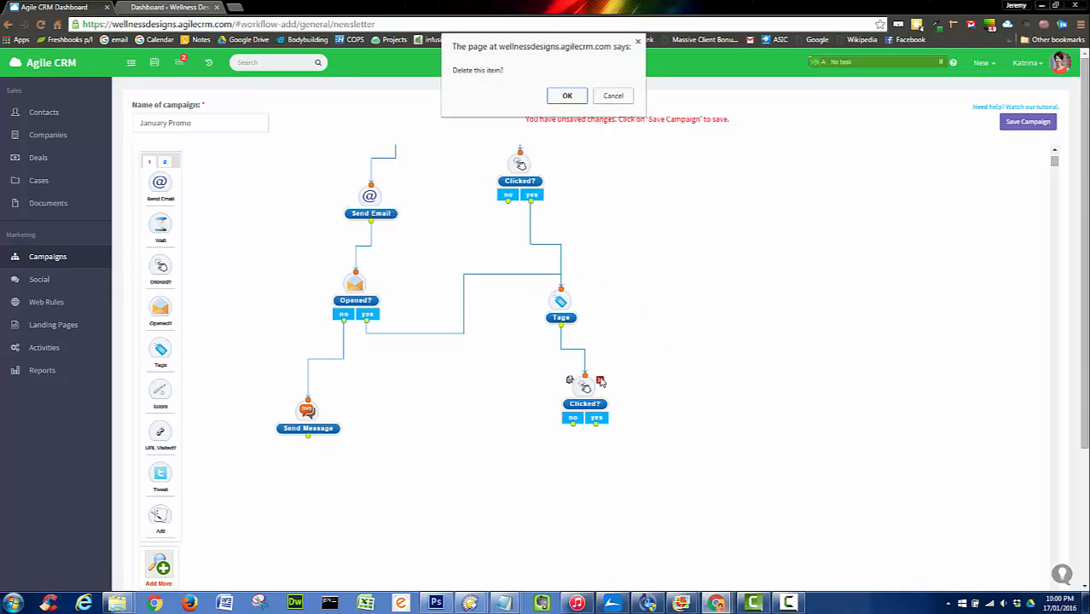
pyautogui.click(567, 96)
pyautogui.scroll(-1, 558, 341)
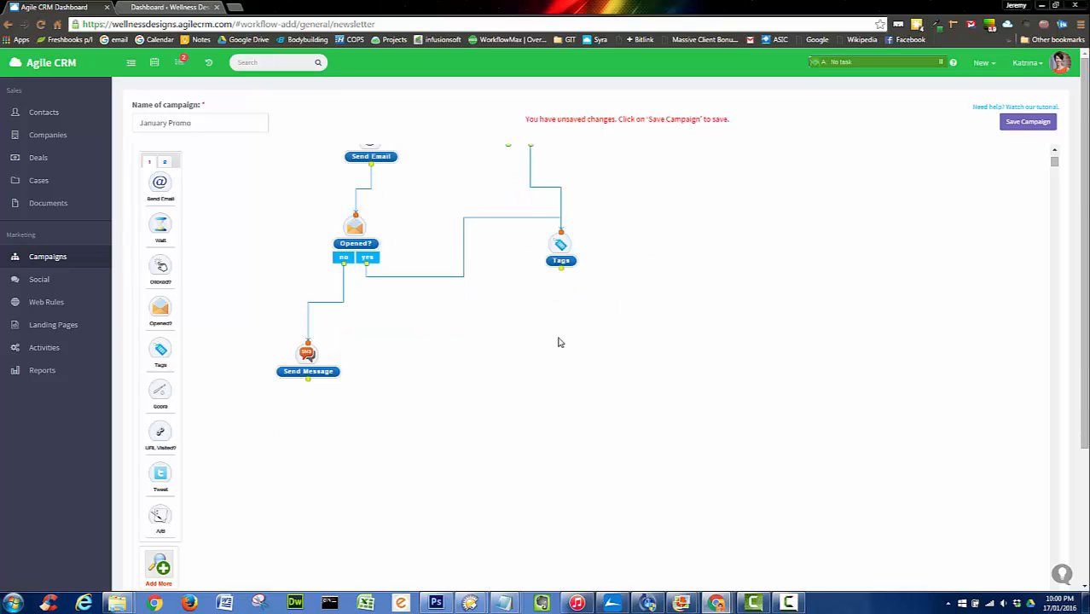
pyautogui.scroll(1, 551, 358)
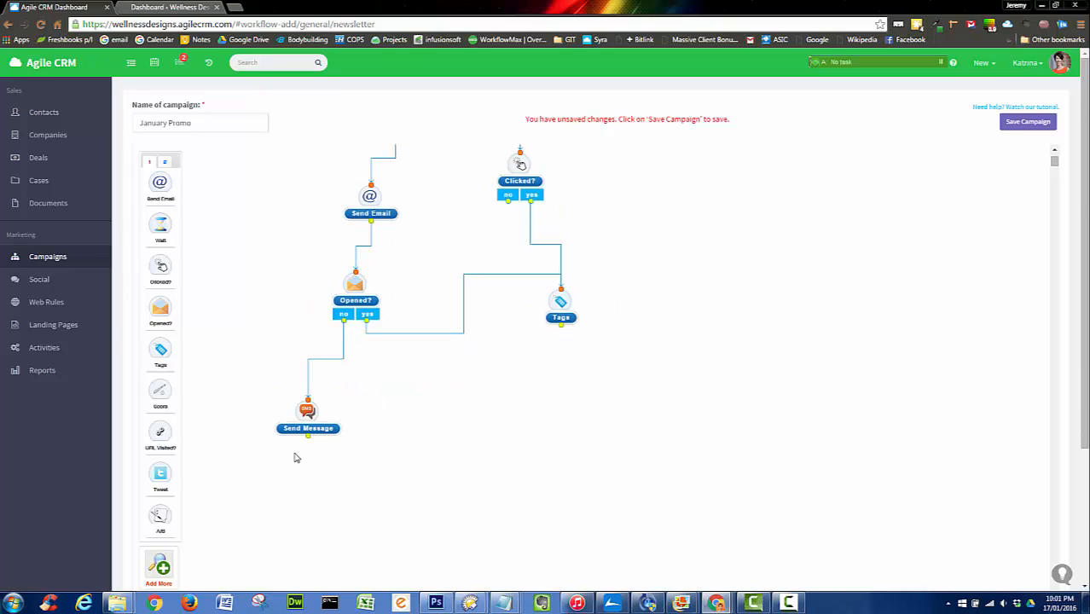
pyautogui.click(168, 162)
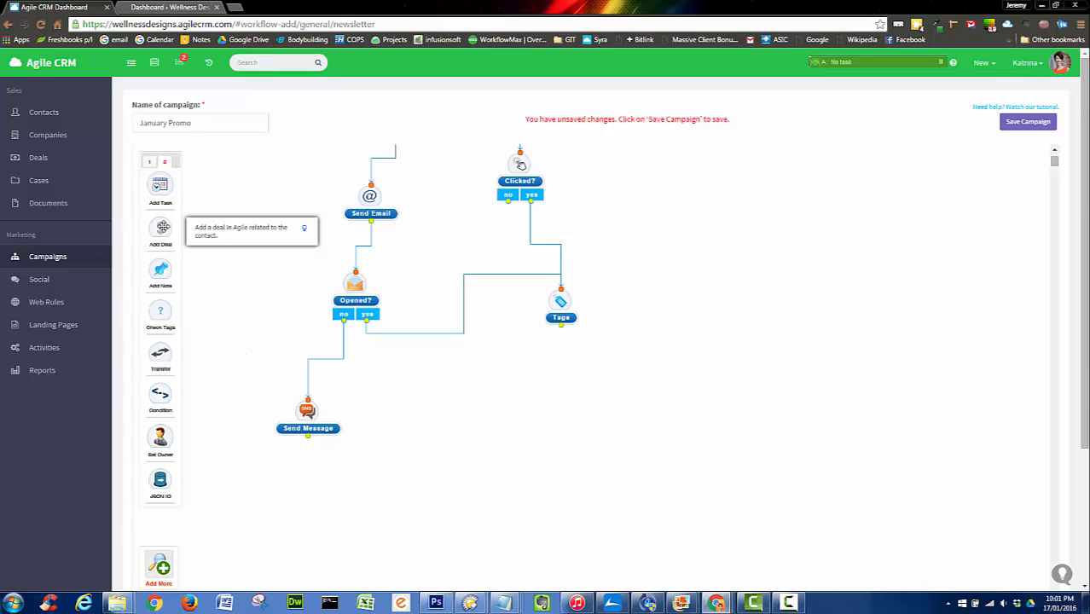
pyautogui.click(151, 165)
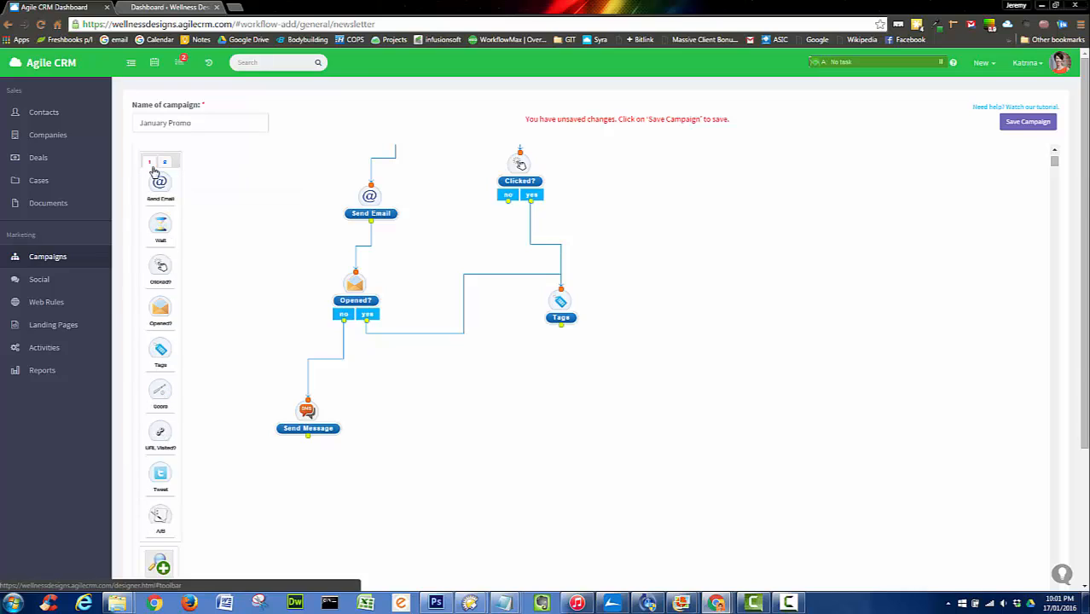
pyautogui.scroll(-3, 211, 254)
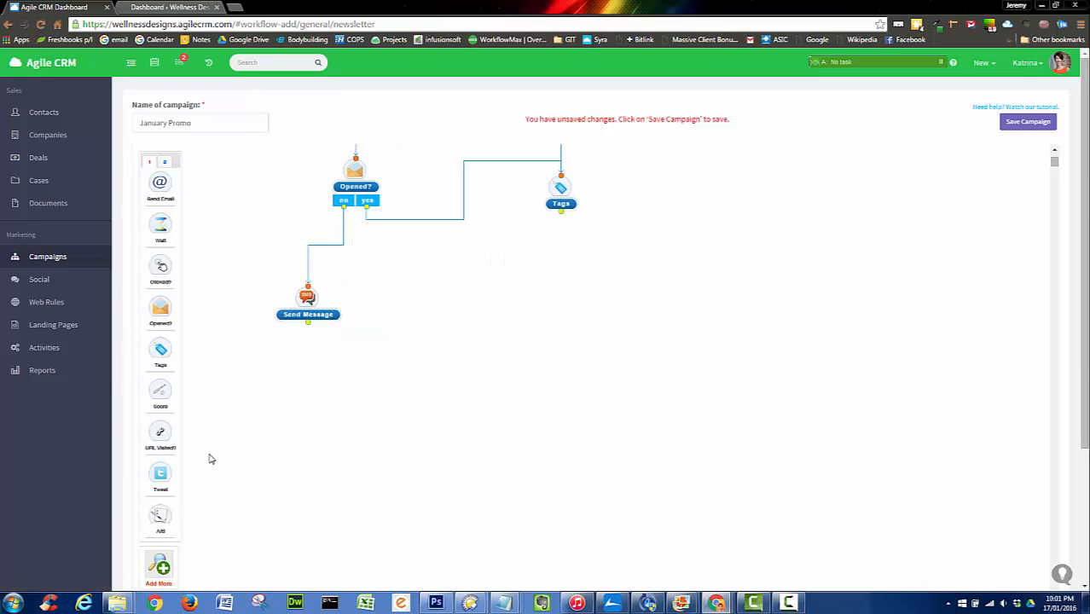
pyautogui.moveTo(161, 430); pyautogui.dragTo(705, 297)
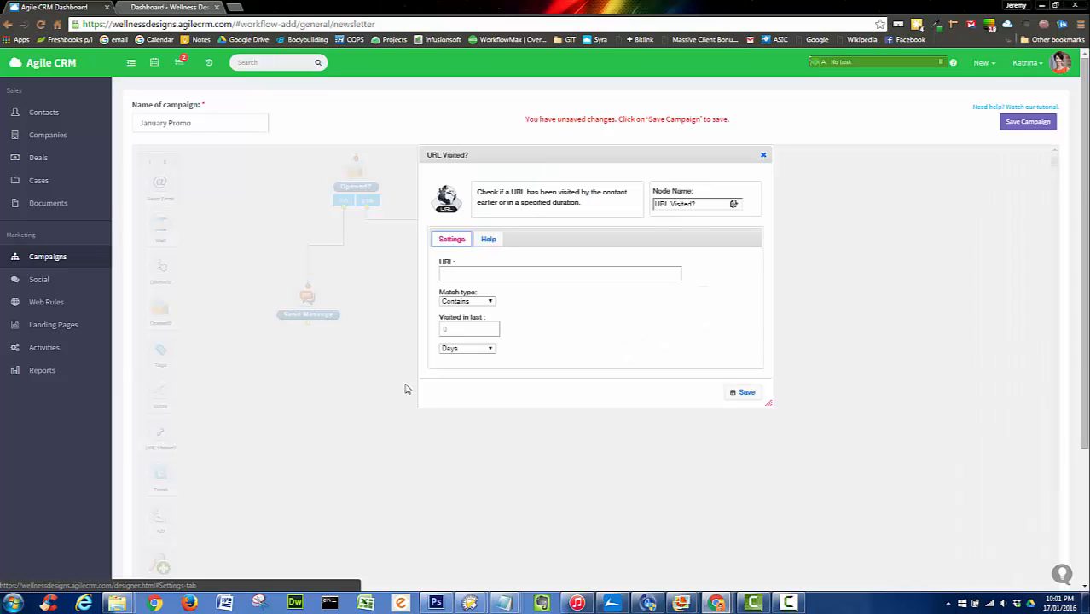
pyautogui.click(763, 155)
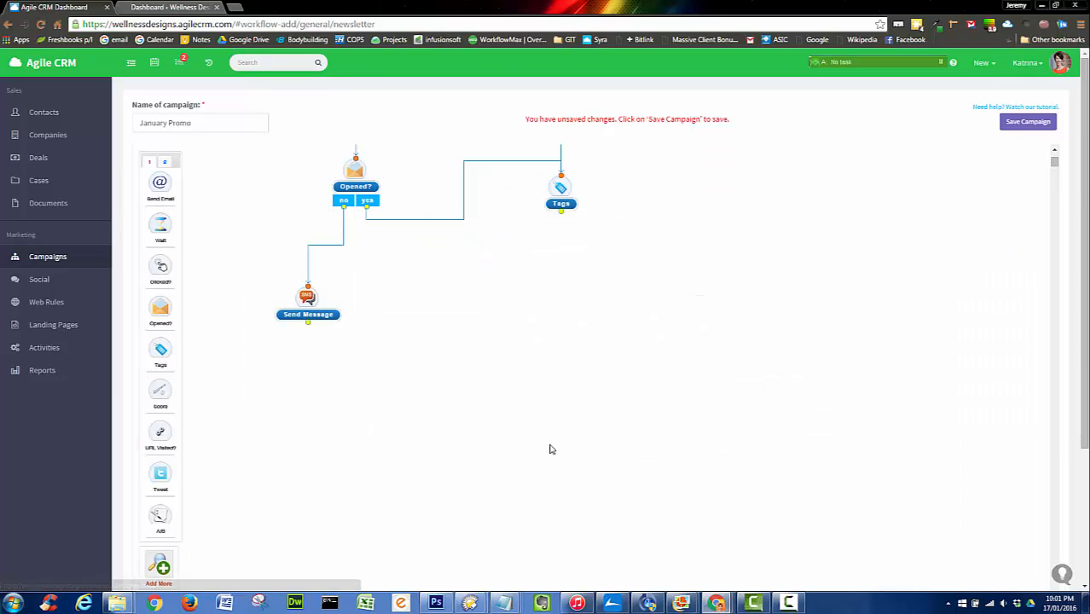
# Review the workflow's Opened? and Clicked? branches and the available node types in both palette sets.
pyautogui.scroll(2, 395, 394)
pyautogui.scroll(3, 395, 395)
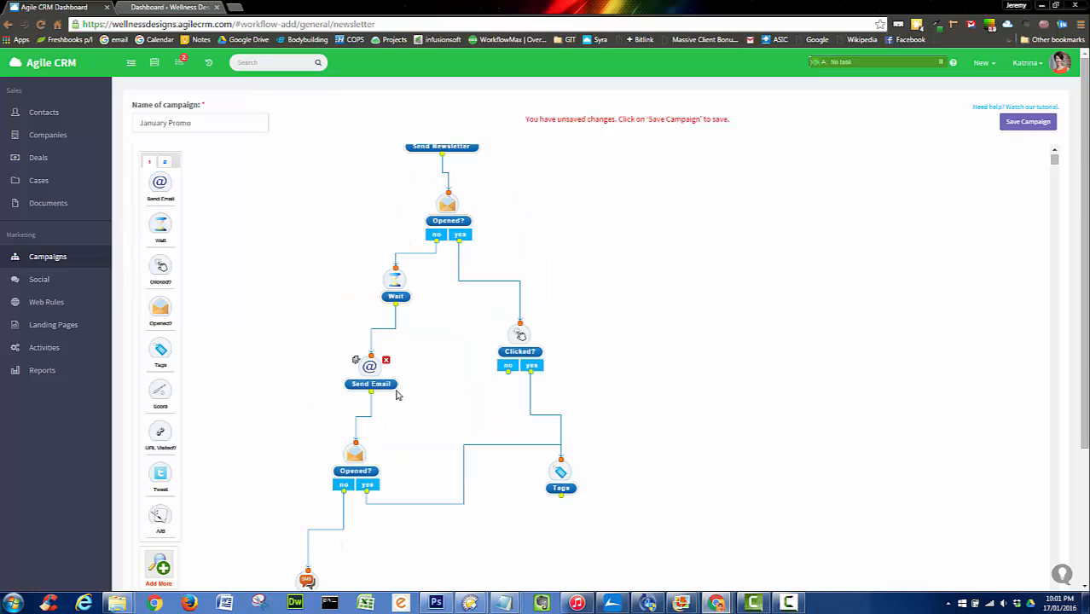
pyautogui.moveTo(521, 335)
pyautogui.scroll(-2, 564, 357)
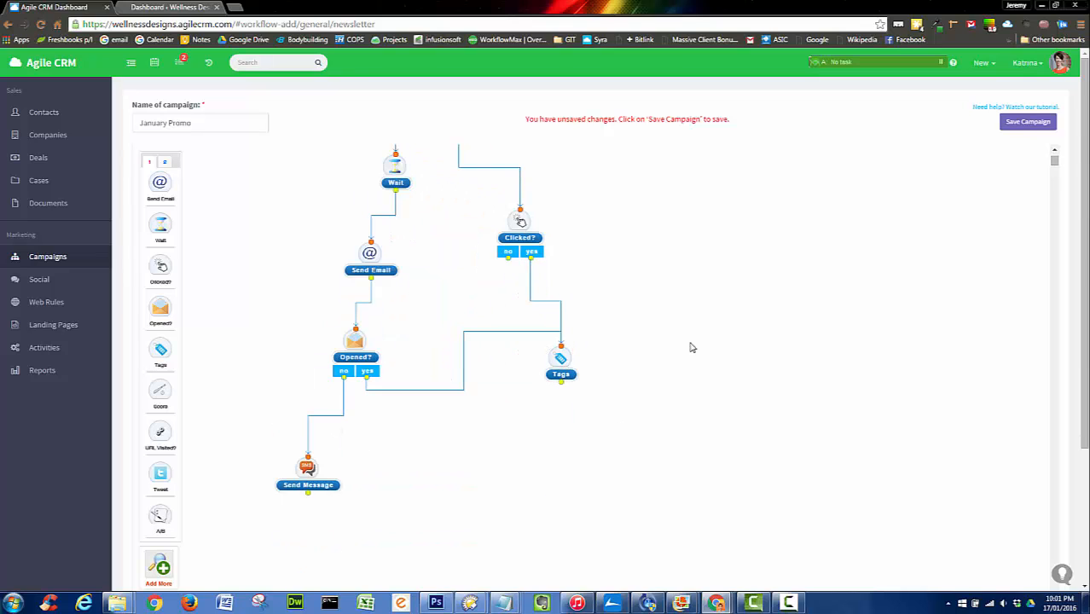
pyautogui.scroll(1, 219, 344)
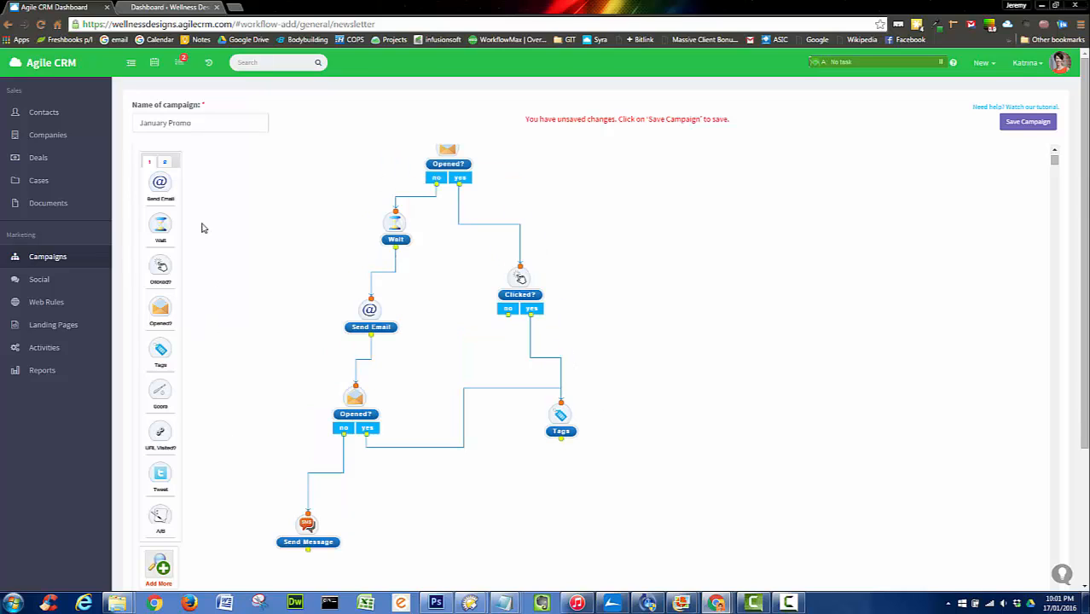
pyautogui.click(166, 162)
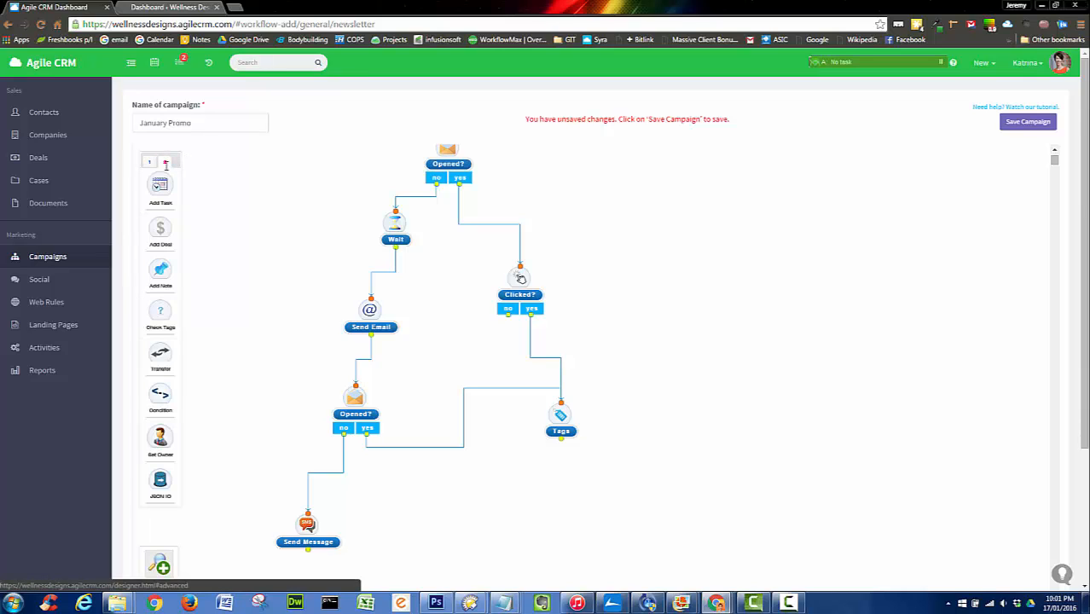
pyautogui.click(148, 161)
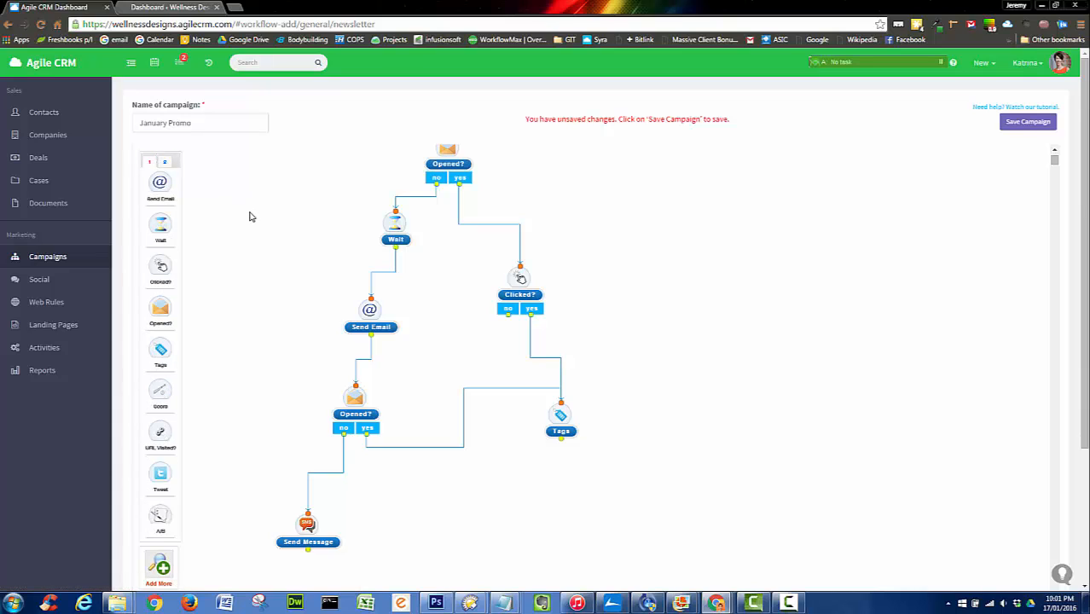
pyautogui.scroll(-2, 248, 216)
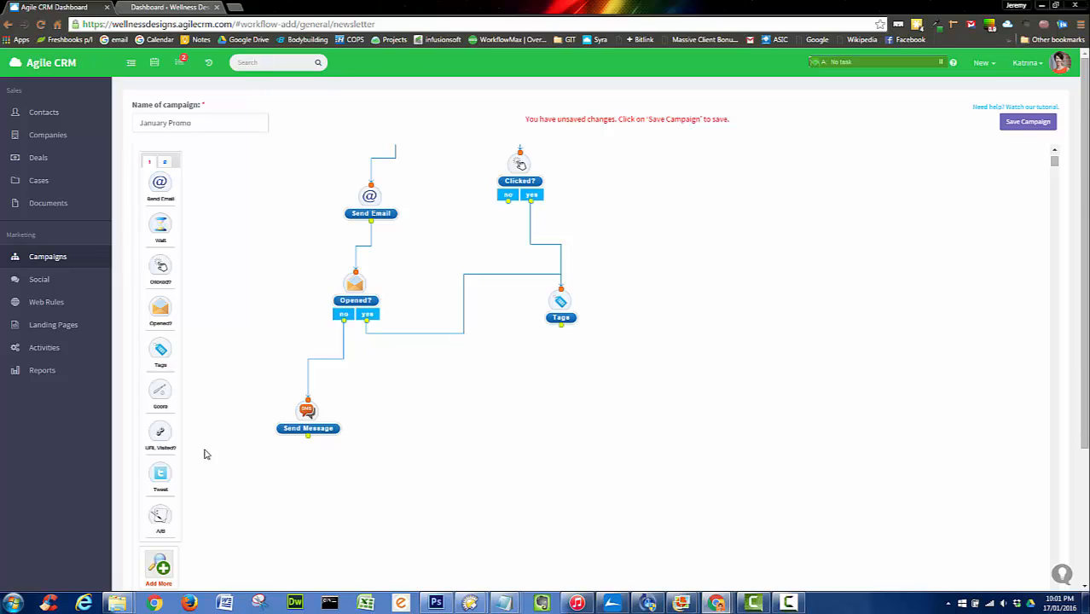
pyautogui.click(159, 566)
pyautogui.click(501, 179)
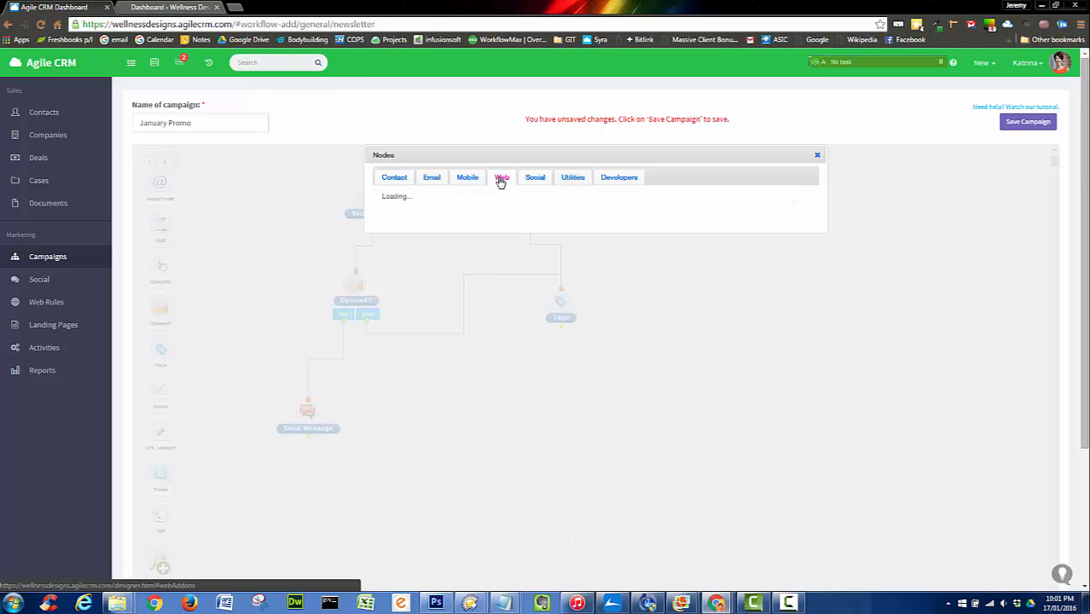
pyautogui.click(504, 329)
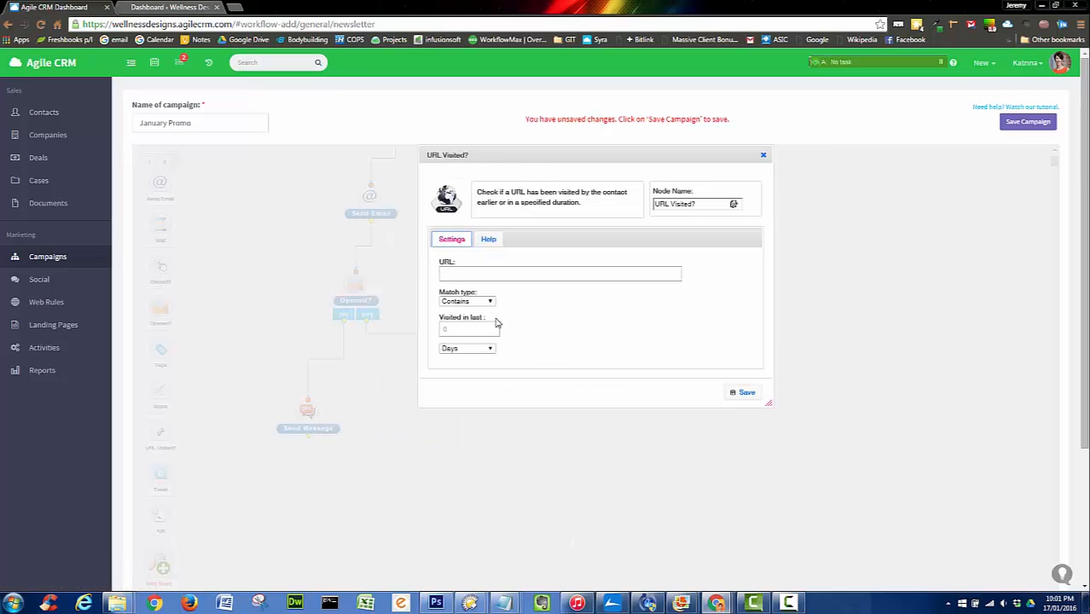
pyautogui.click(474, 275)
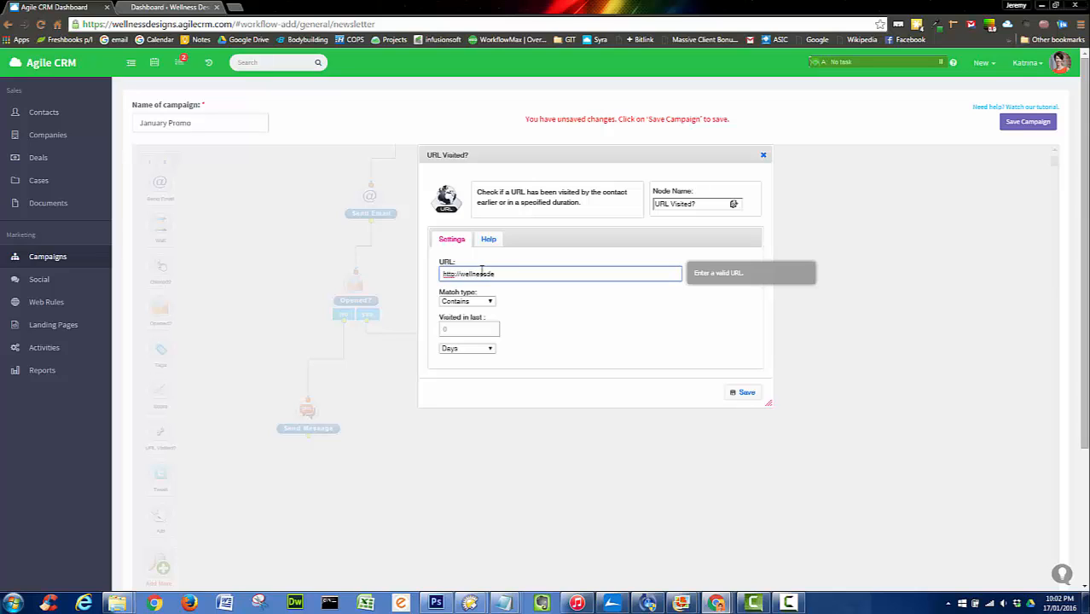
pyautogui.write('.com.au/promo')
pyautogui.click(492, 328)
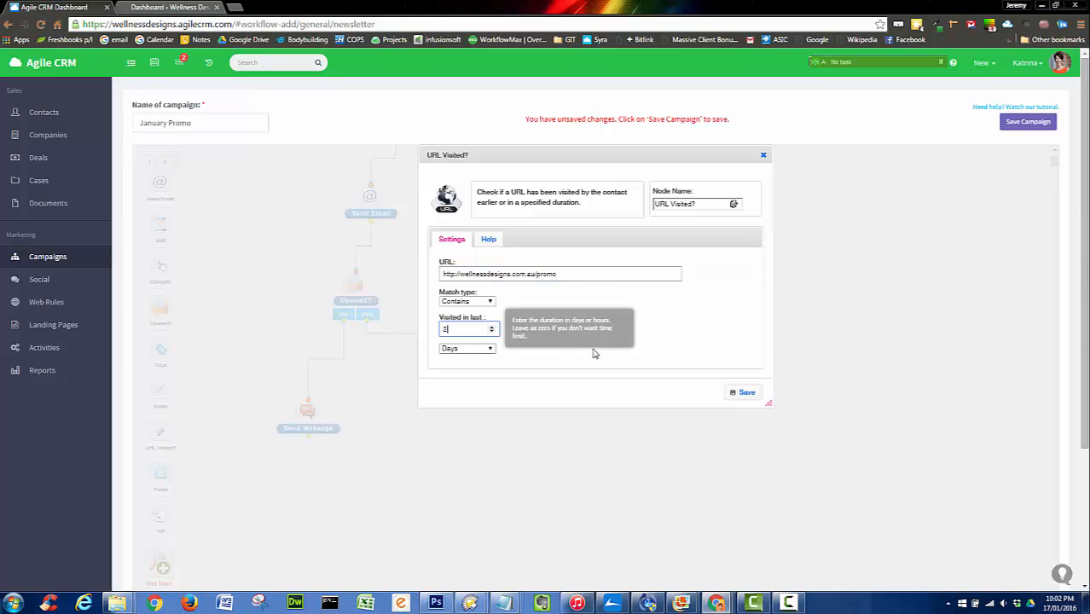
pyautogui.click(747, 394)
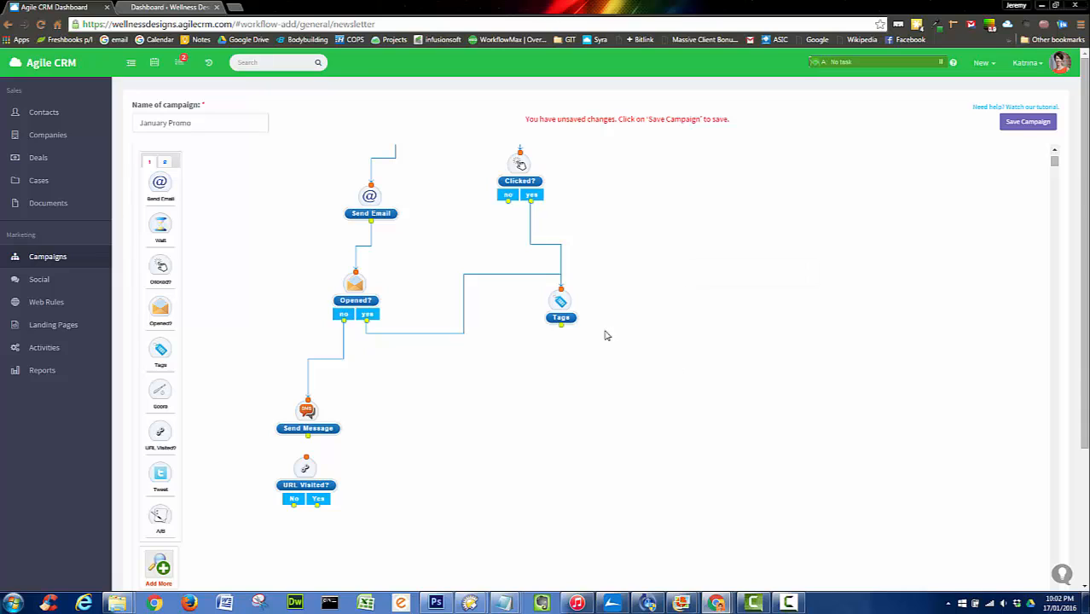
# Place the URL Visited? node below Tags and connect Tags to it.
pyautogui.moveTo(323, 483)
pyautogui.moveTo(312, 477); pyautogui.dragTo(580, 427)
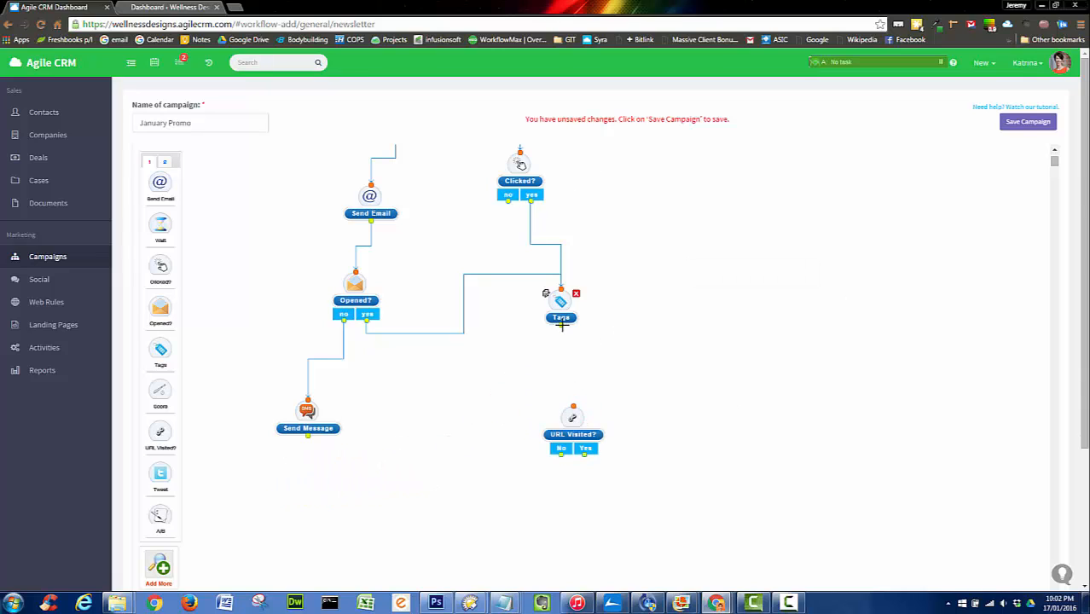
pyautogui.moveTo(560, 324); pyautogui.dragTo(573, 406)
pyautogui.scroll(-1, 681, 384)
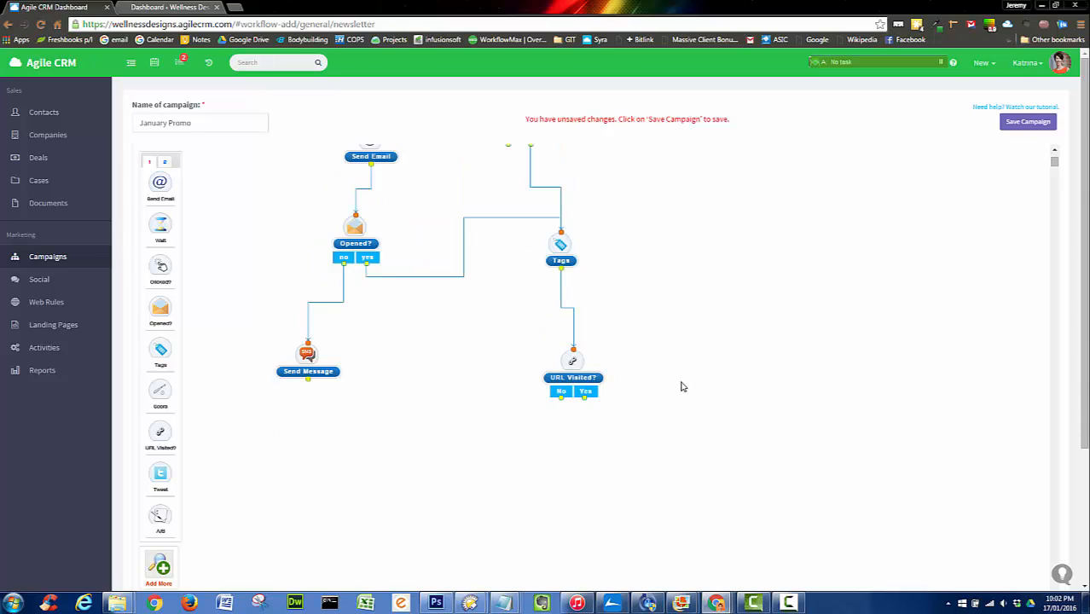
# Move the URL Visited? node slightly up and the Tags node up and left, directly under the Clicked? node's yes output.
pyautogui.scroll(5, 681, 383)
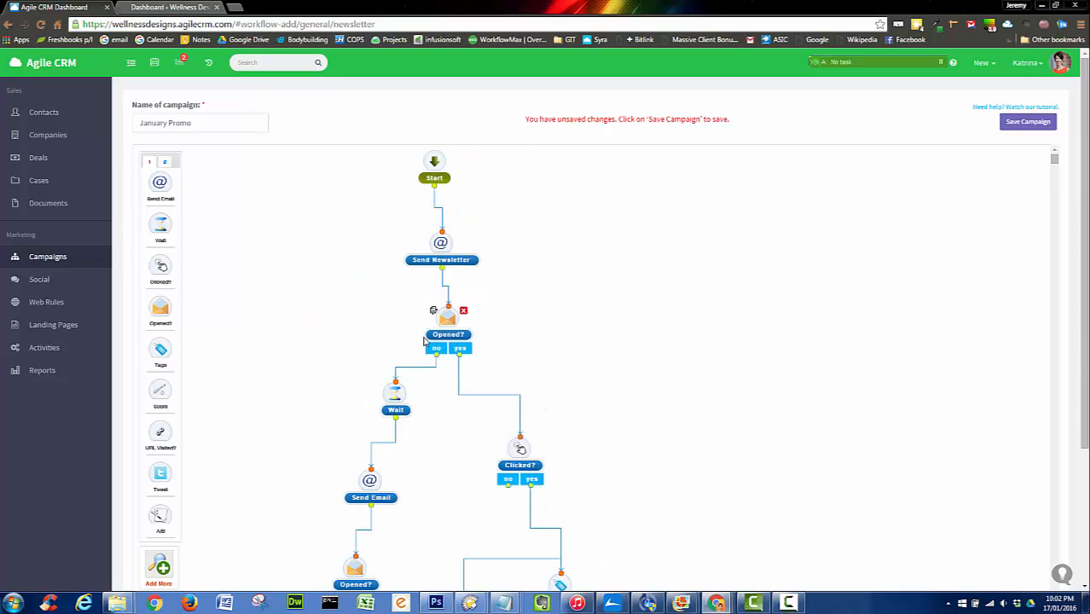
pyautogui.scroll(-3, 573, 389)
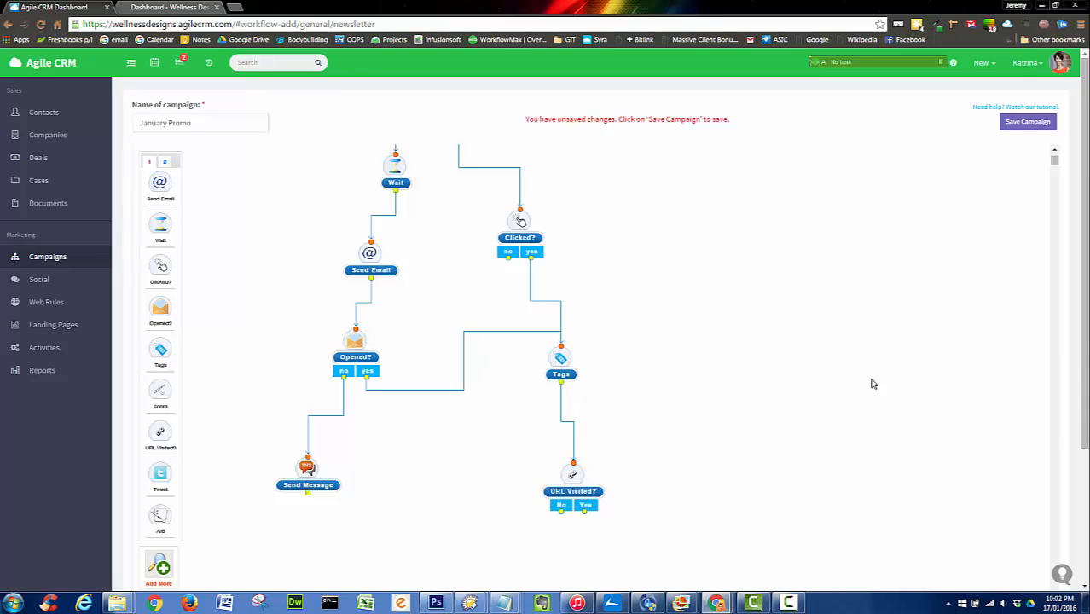
pyautogui.scroll(-1, 786, 294)
pyautogui.moveTo(576, 422)
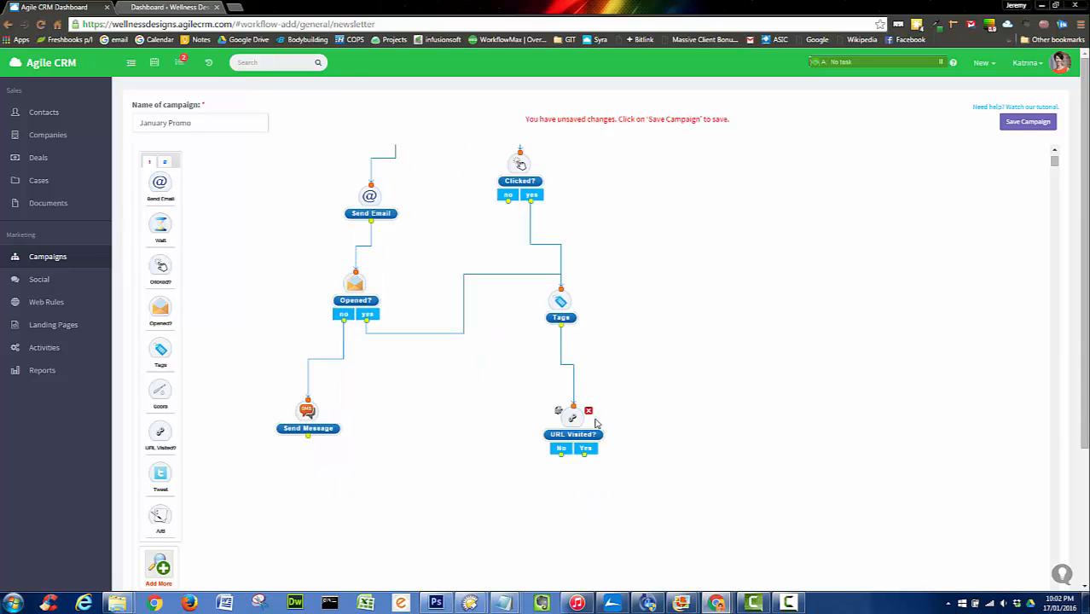
pyautogui.moveTo(571, 424); pyautogui.dragTo(575, 402)
pyautogui.moveTo(556, 296)
pyautogui.moveTo(555, 297); pyautogui.dragTo(525, 271)
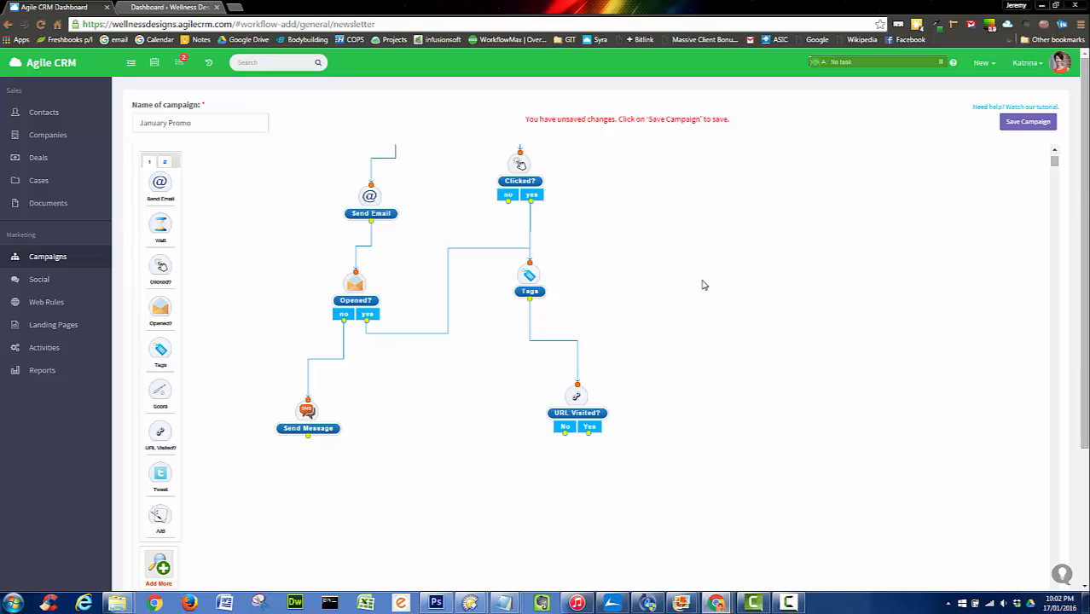
# Move the URL Visited? node a little further up, closer to the Tags node.
pyautogui.scroll(2, 749, 335)
pyautogui.scroll(-1, 750, 336)
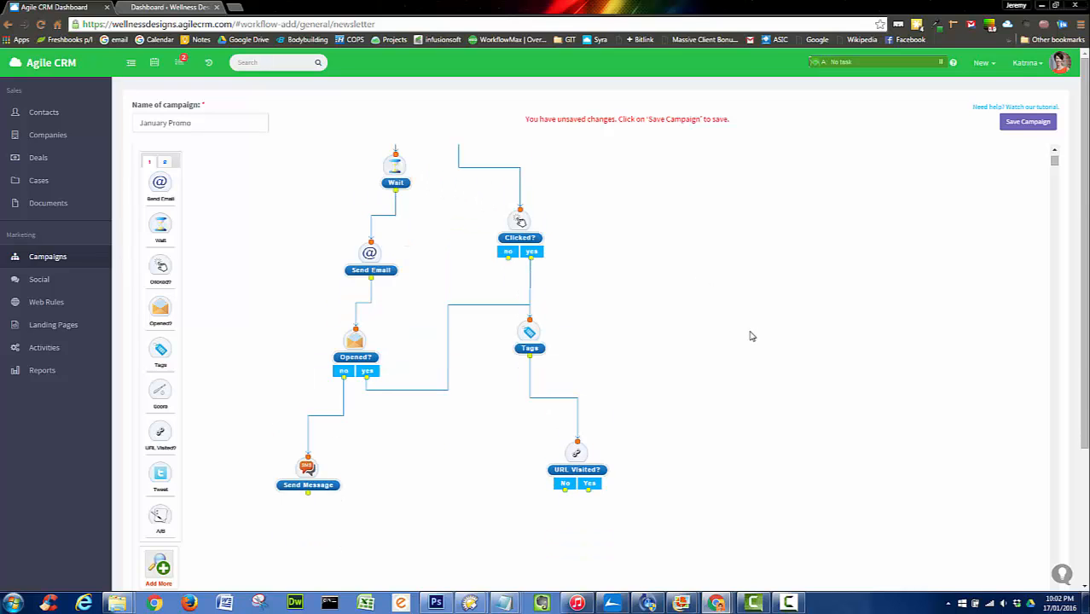
pyautogui.scroll(-2, 749, 335)
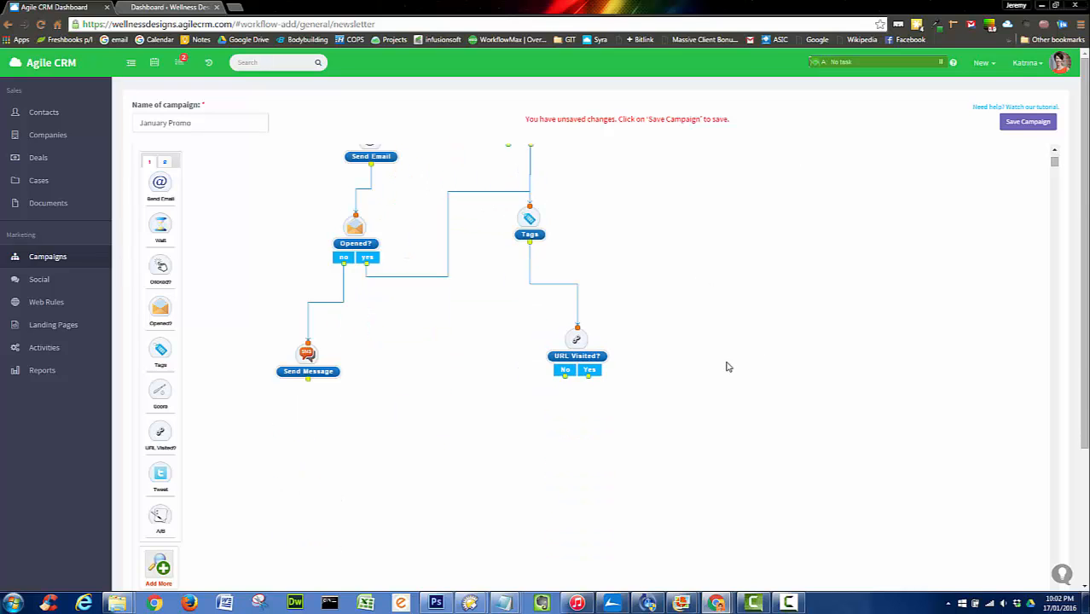
pyautogui.moveTo(637, 356)
pyautogui.moveTo(582, 341); pyautogui.dragTo(583, 313)
# Add an A/B testing node to the right of Start with a frequency of 0.3.
pyautogui.scroll(4, 653, 317)
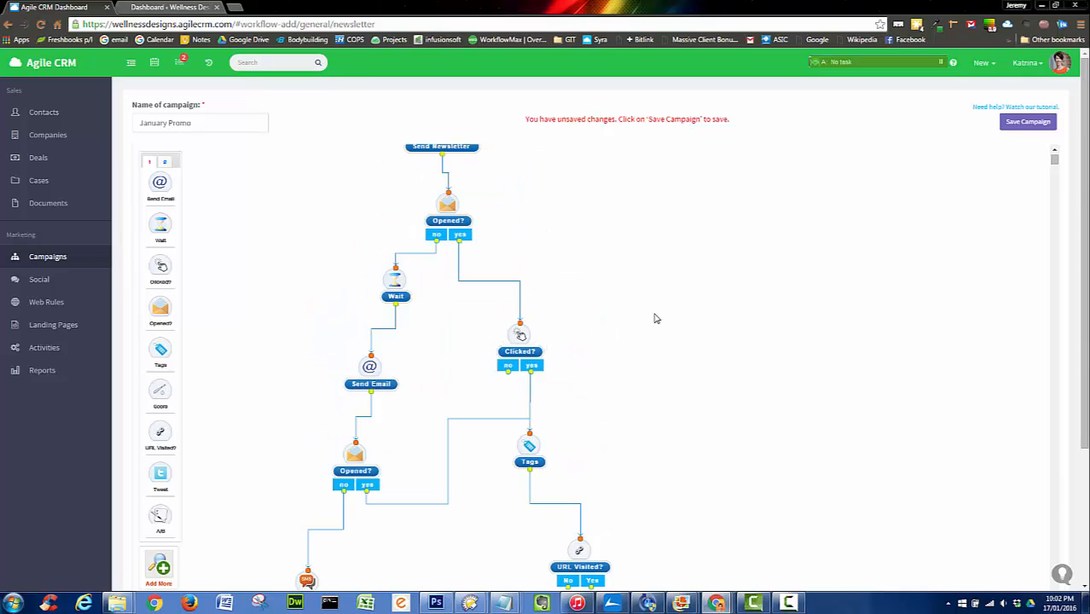
pyautogui.scroll(-1, 654, 318)
pyautogui.scroll(3, 657, 321)
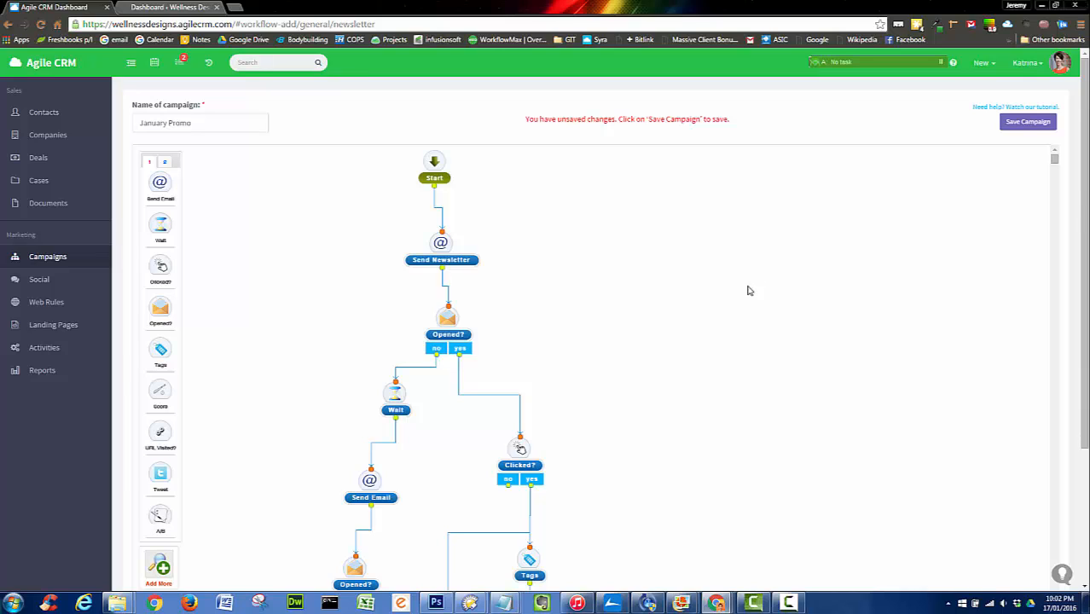
pyautogui.moveTo(159, 518); pyautogui.dragTo(688, 211)
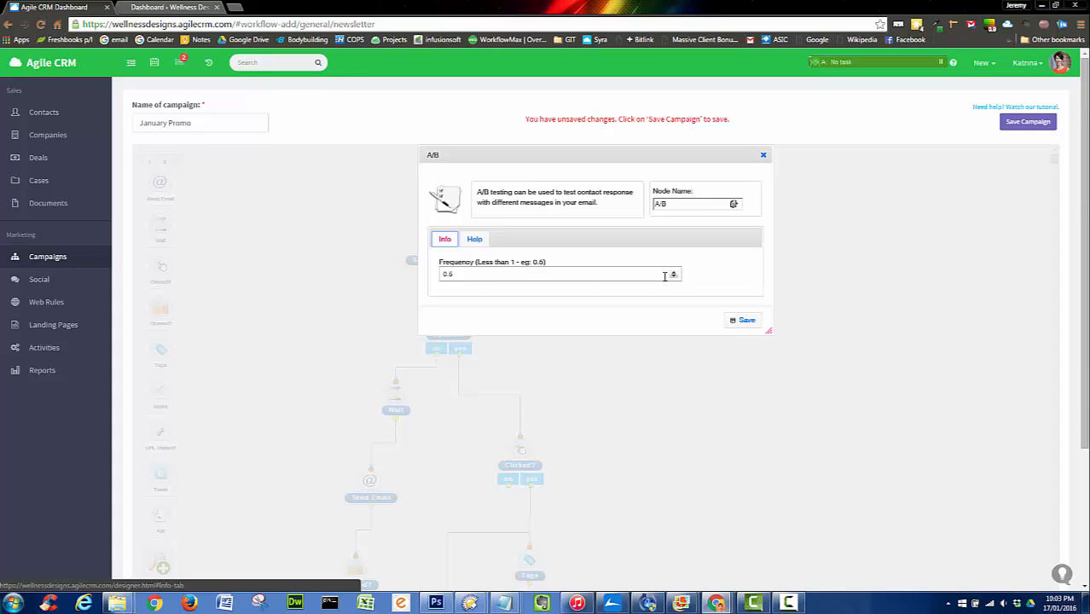
pyautogui.moveTo(498, 274); pyautogui.dragTo(434, 277)
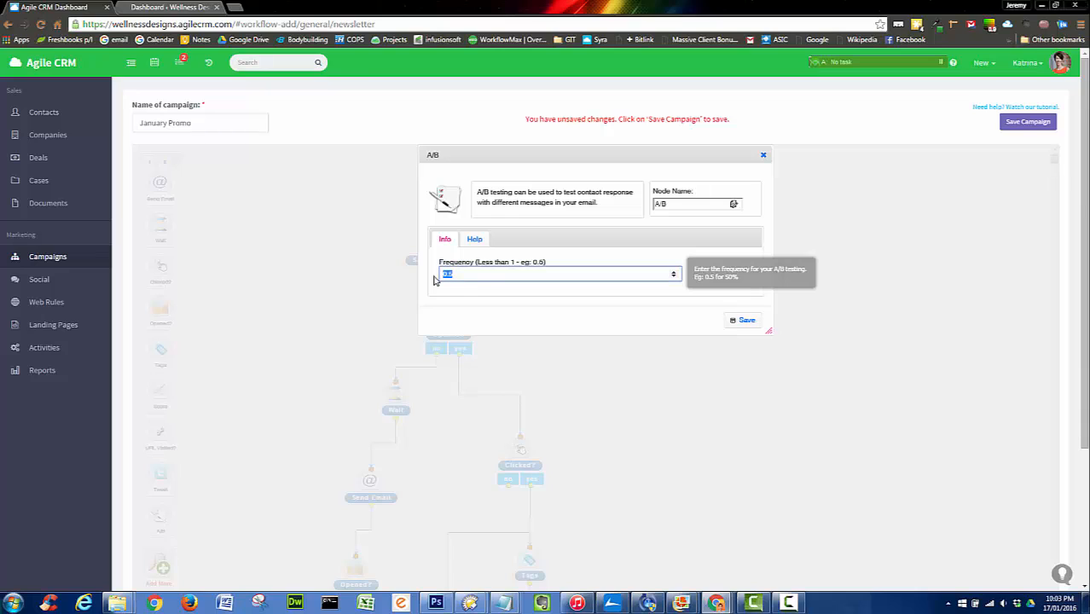
pyautogui.write('0.6')
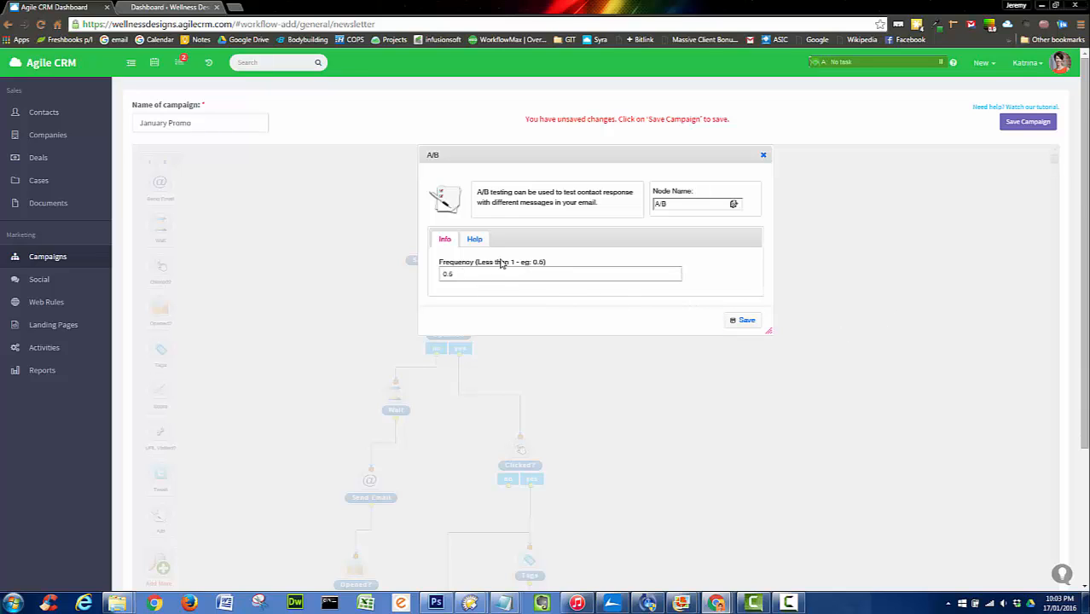
pyautogui.moveTo(460, 275); pyautogui.dragTo(445, 274)
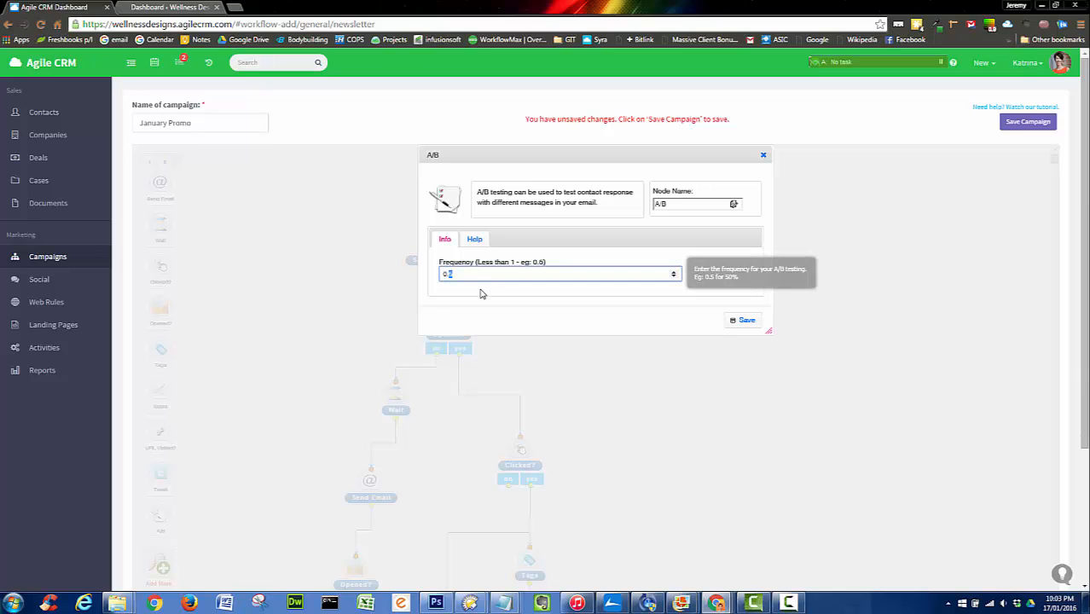
pyautogui.click(744, 319)
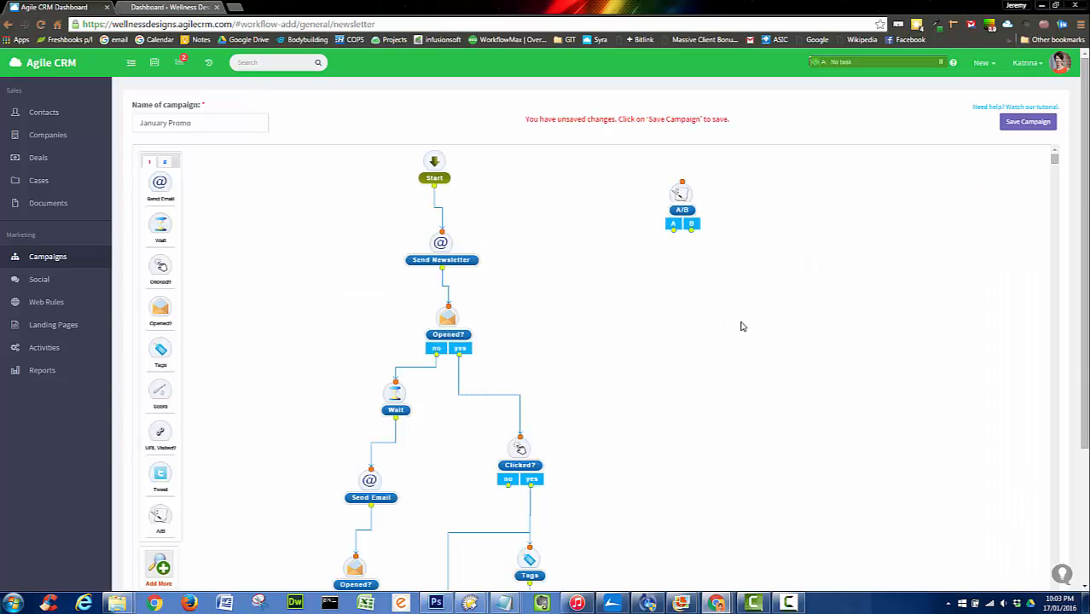
# Set the A/B node's testing frequency to 0.5 and save the node.
pyautogui.moveTo(692, 220)
pyautogui.doubleClick(681, 211)
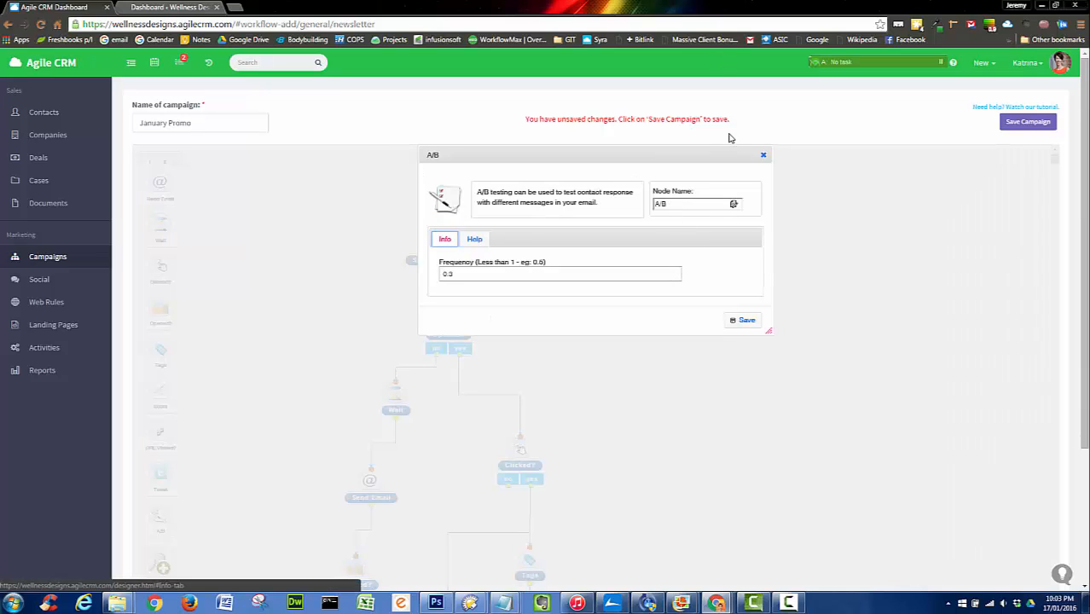
pyautogui.click(687, 202)
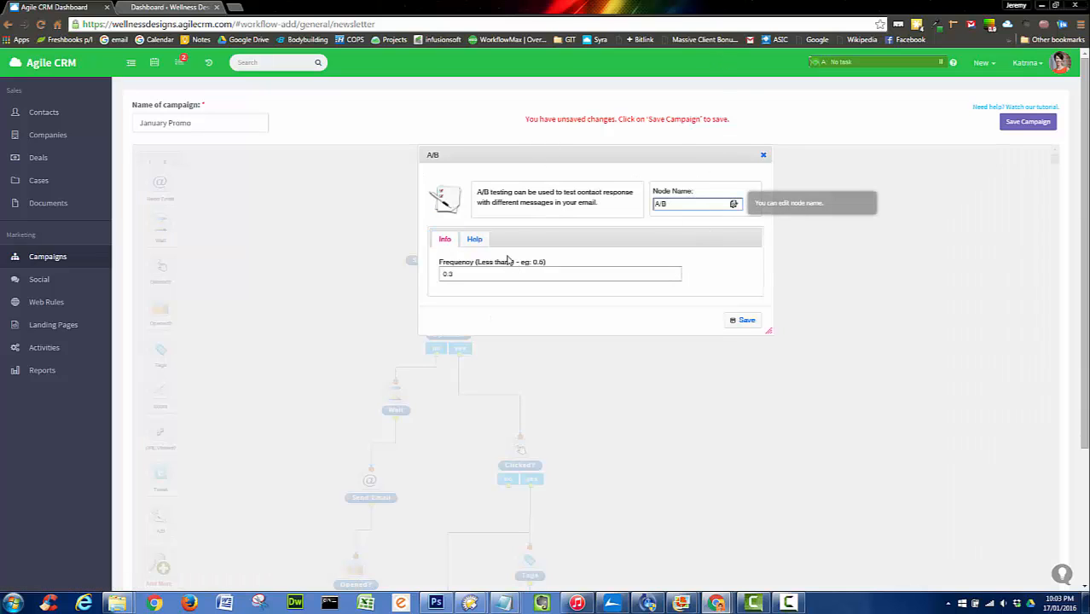
pyautogui.press('Tab')
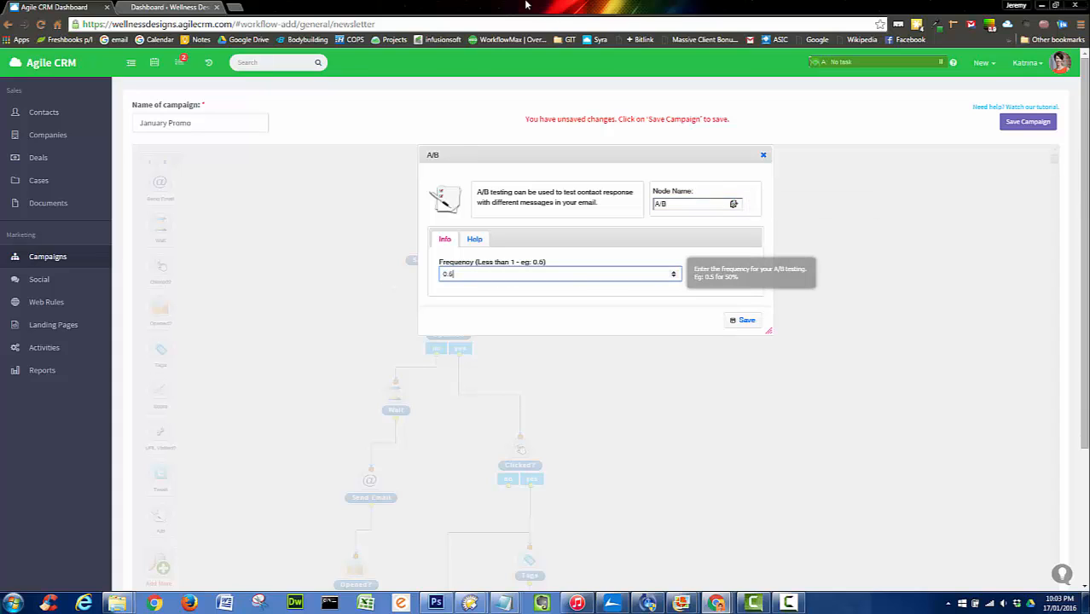
pyautogui.write('0.5')
pyautogui.click(743, 320)
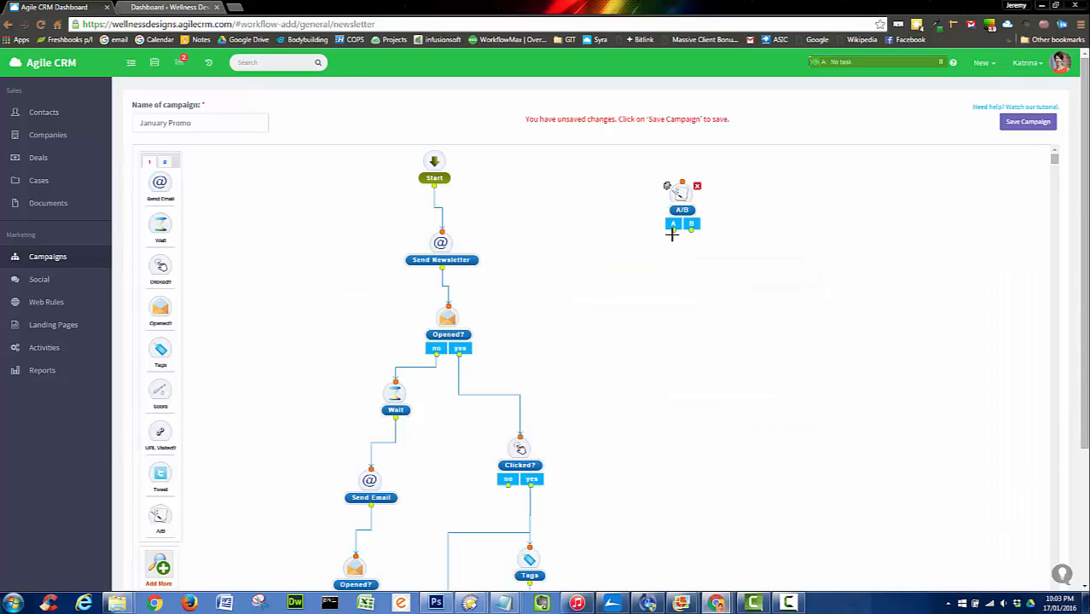
# Add a Send Email node below the A/B node with the text "test 1" and the subject "Pathway 1".
pyautogui.moveTo(159, 182); pyautogui.dragTo(673, 227)
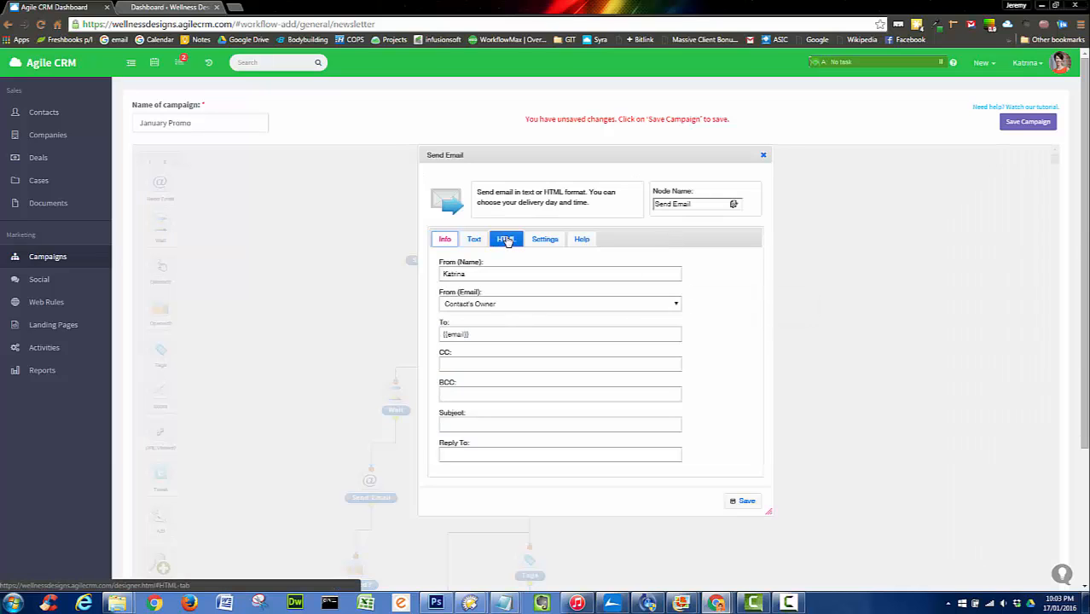
pyautogui.click(474, 240)
pyautogui.click(509, 300)
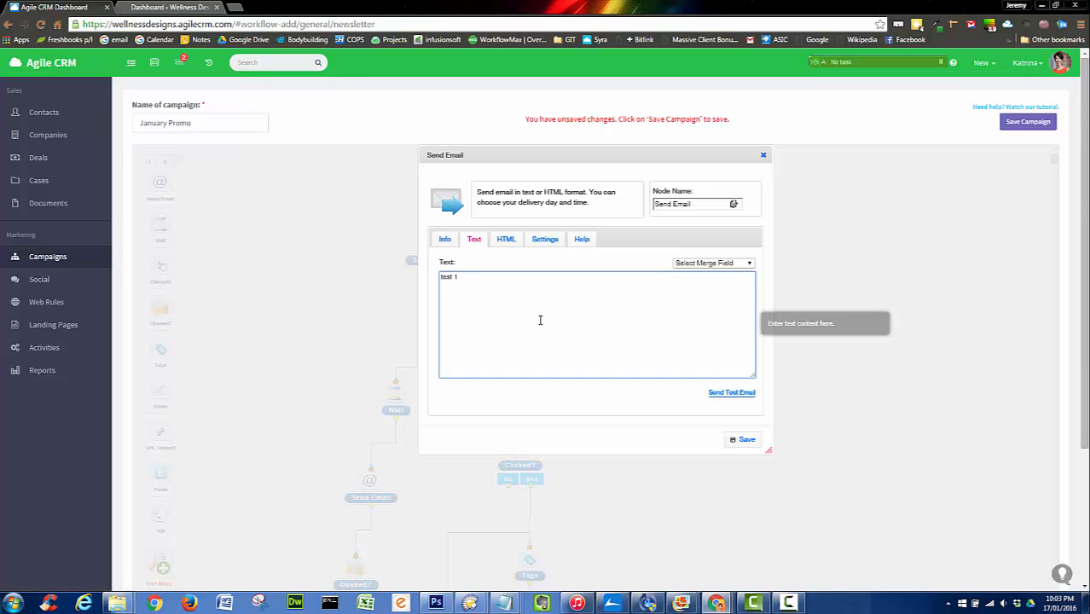
pyautogui.click(744, 440)
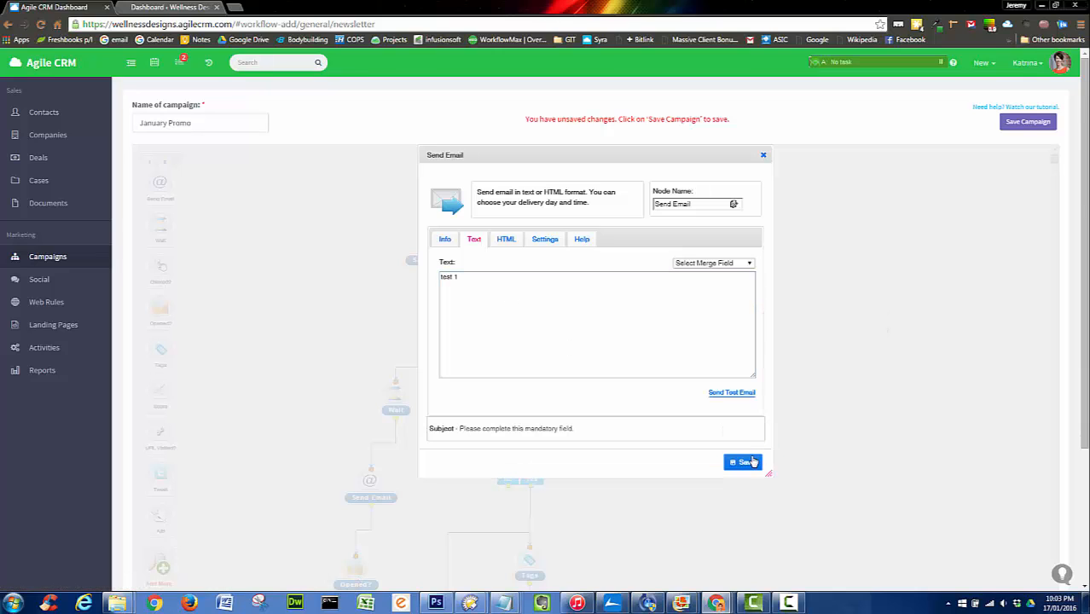
pyautogui.click(444, 240)
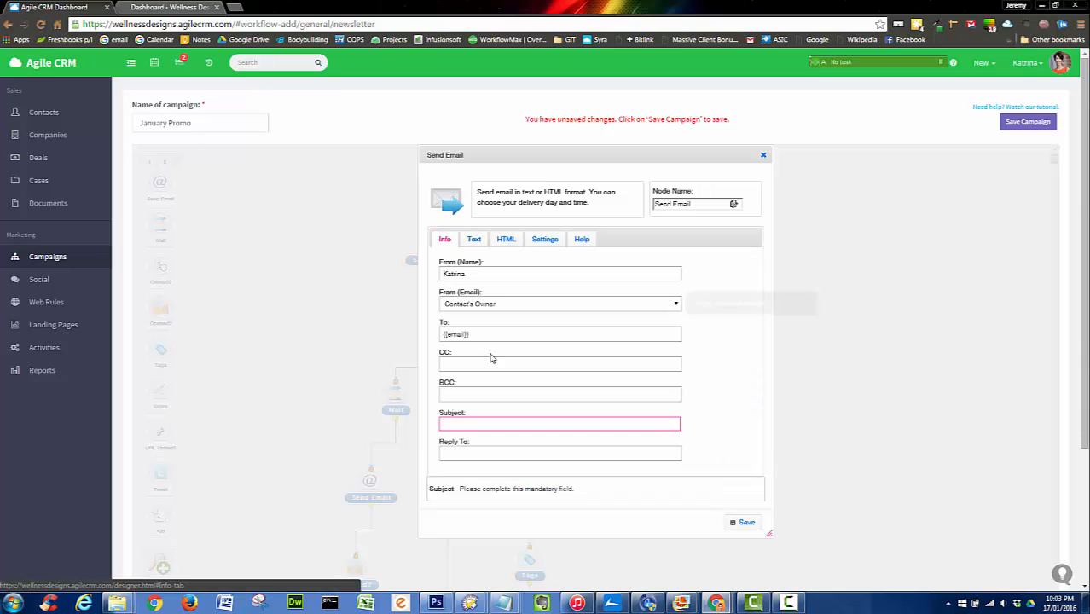
pyautogui.click(452, 422)
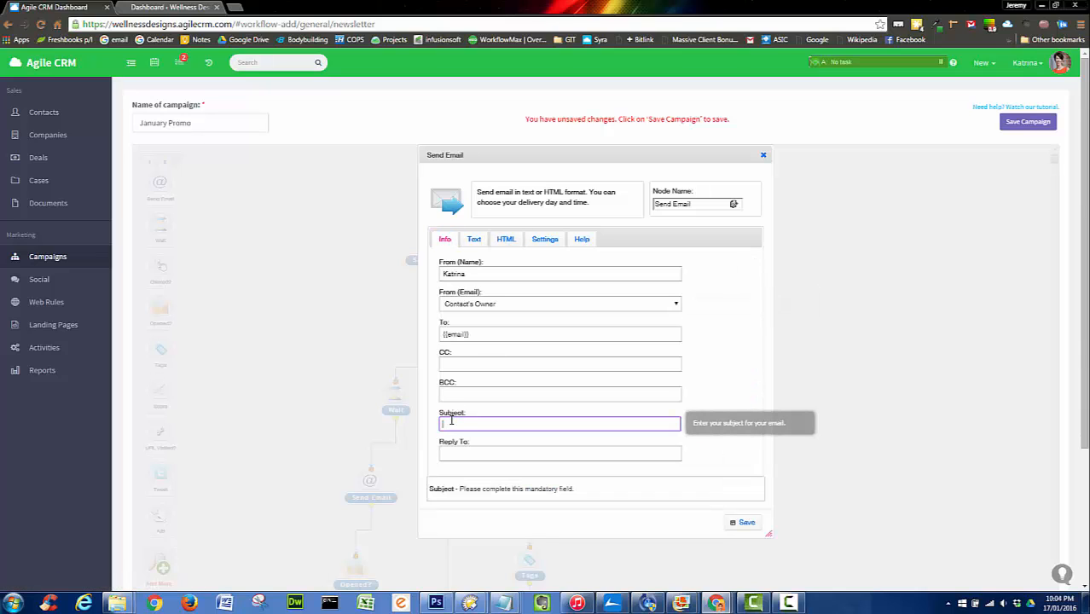
pyautogui.write('Feb')
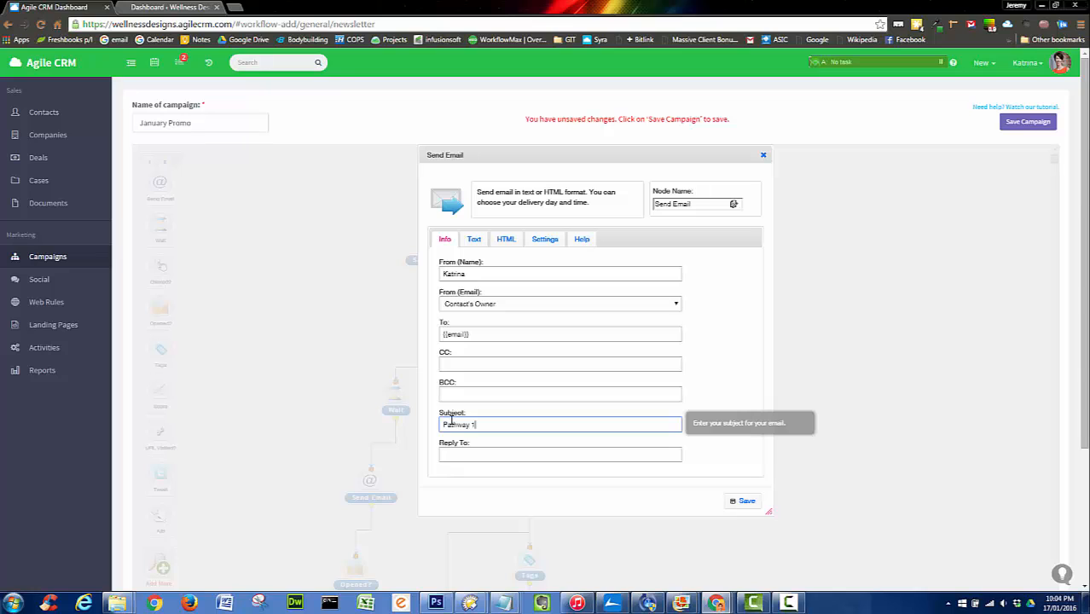
pyautogui.click(746, 500)
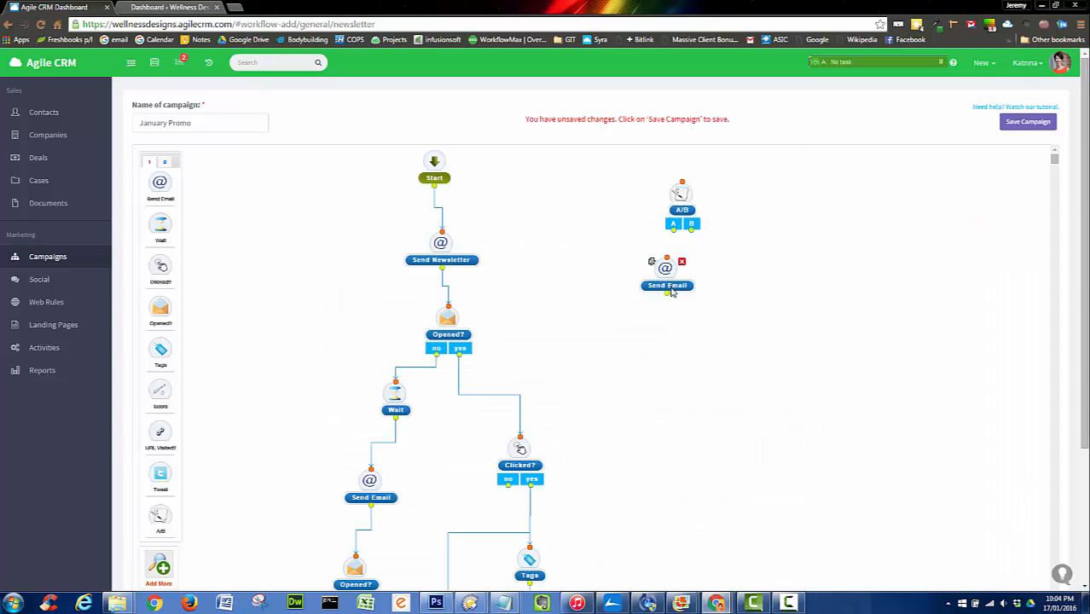
# Connect the A/B node's A output to the new Send Email node and move the A/B node close to Start.
pyautogui.moveTo(673, 230); pyautogui.dragTo(667, 258)
pyautogui.moveTo(449, 246)
pyautogui.moveTo(682, 198); pyautogui.dragTo(504, 181)
# Replace the Start–Send Newsletter link by connecting Start to A/B and A/B's B output to Send Newsletter, shifting the A/B node further right.
pyautogui.moveTo(441, 243)
pyautogui.moveTo(435, 183)
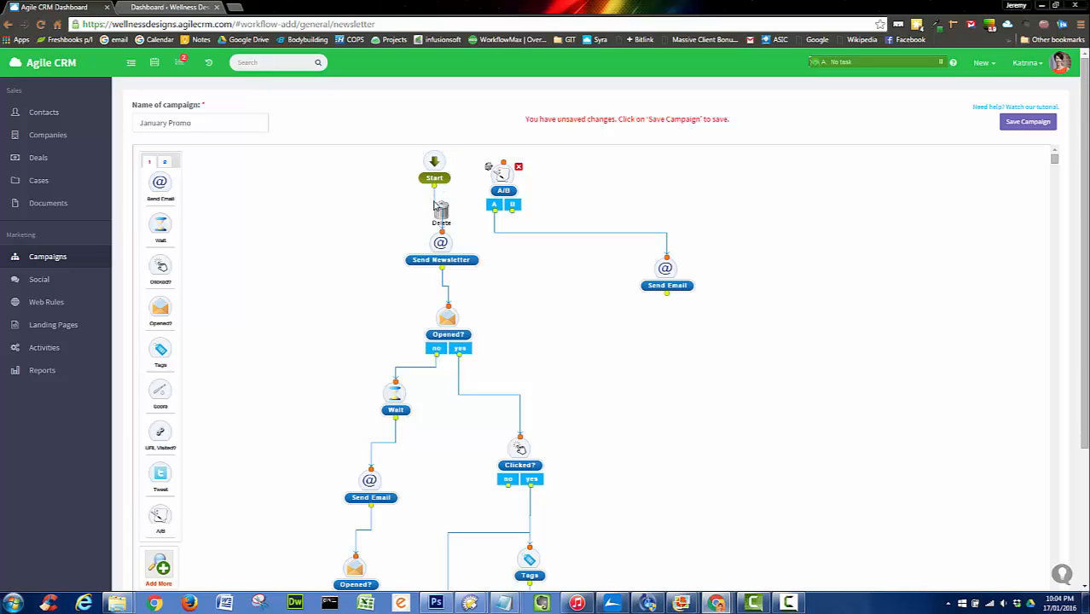
pyautogui.click(436, 208)
pyautogui.moveTo(512, 208); pyautogui.dragTo(440, 240)
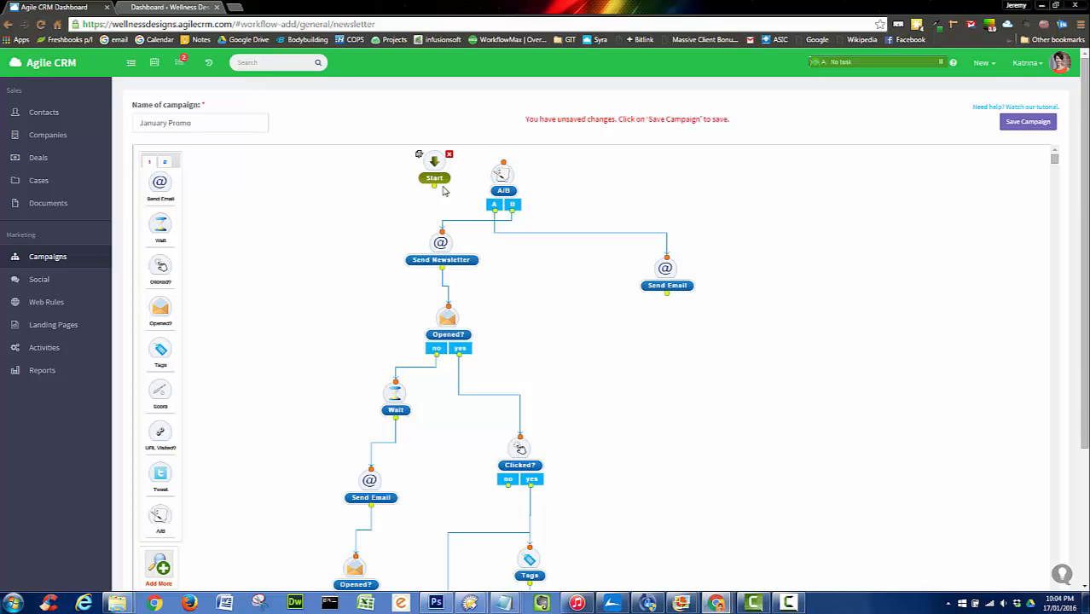
pyautogui.moveTo(434, 185); pyautogui.dragTo(566, 182)
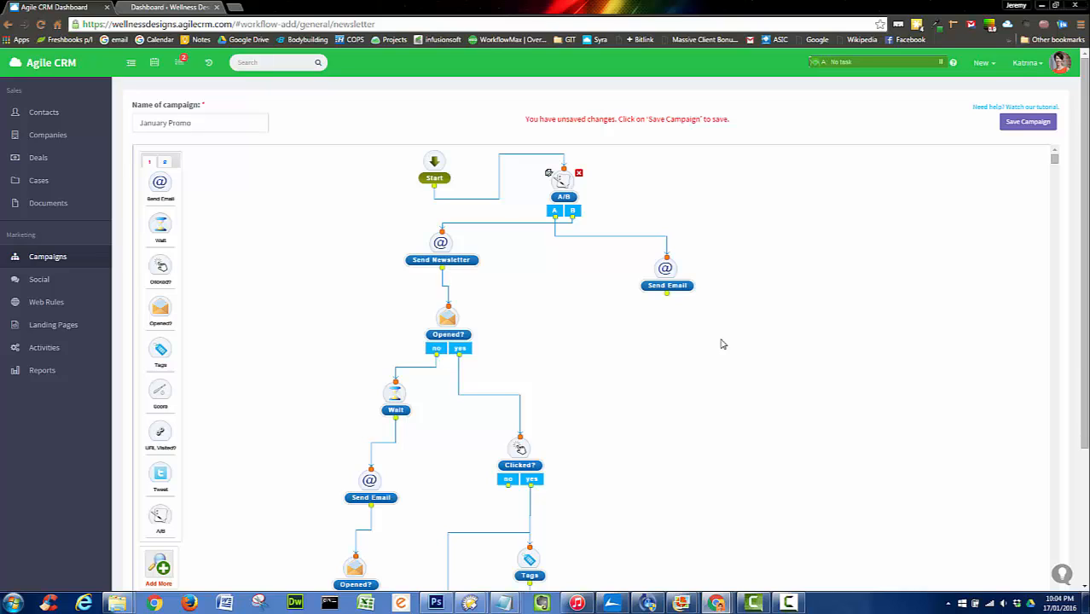
# Save the January Promo campaign and look over the complete workflow.
pyautogui.click(1032, 124)
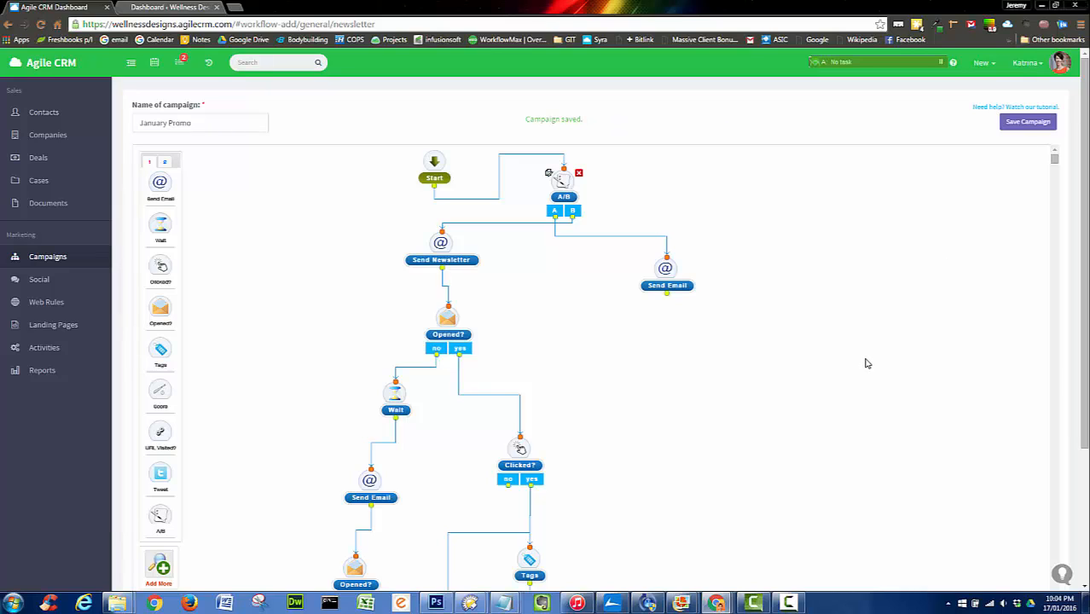
pyautogui.scroll(-5, 871, 322)
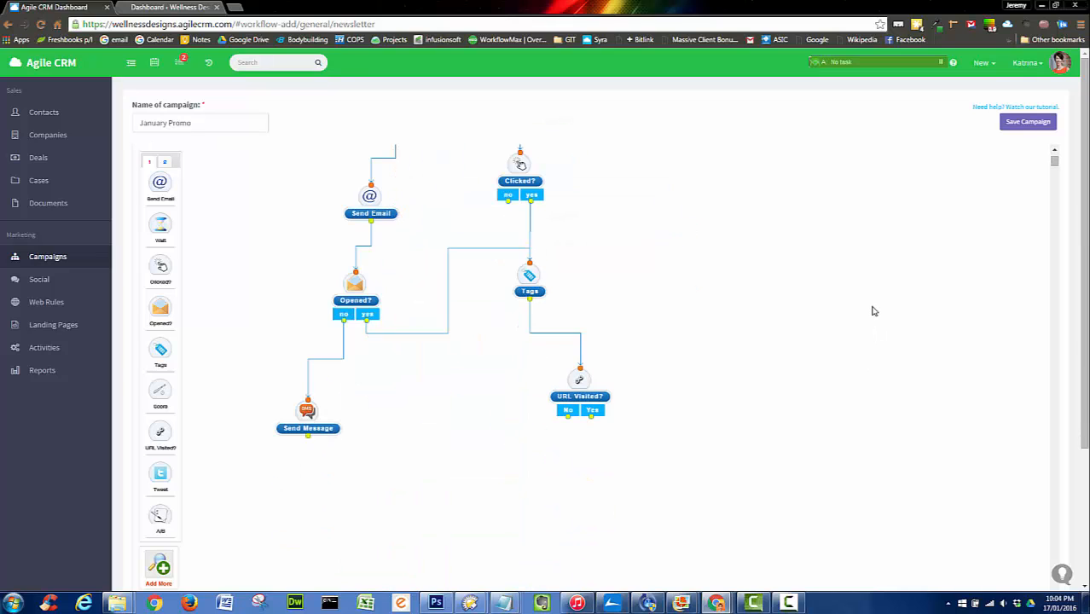
pyautogui.scroll(5, 871, 309)
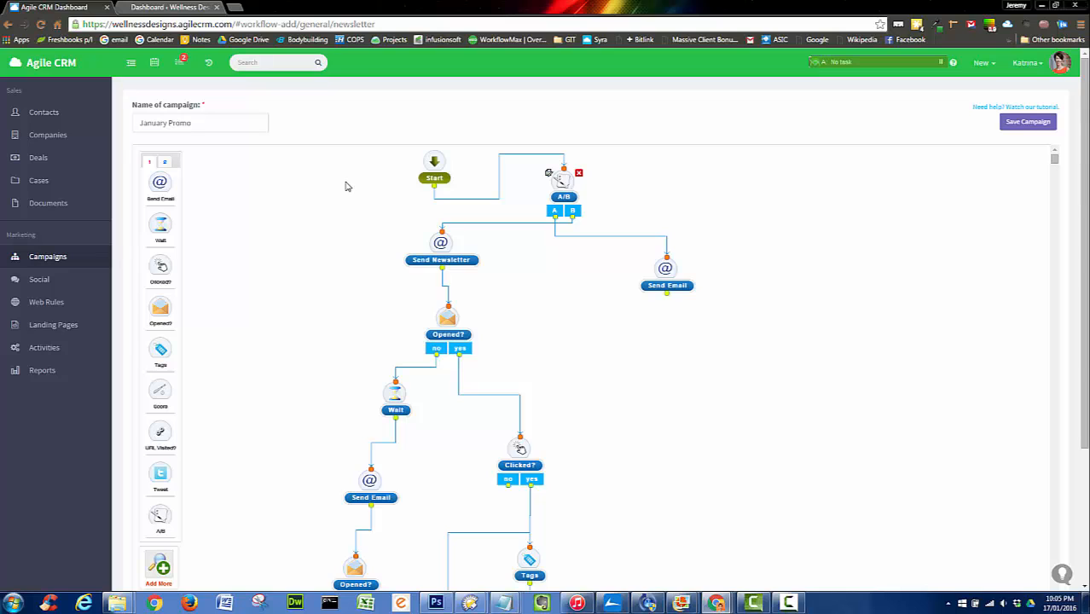
# Open the campaign history of the contact tagged freddy.
pyautogui.click(43, 109)
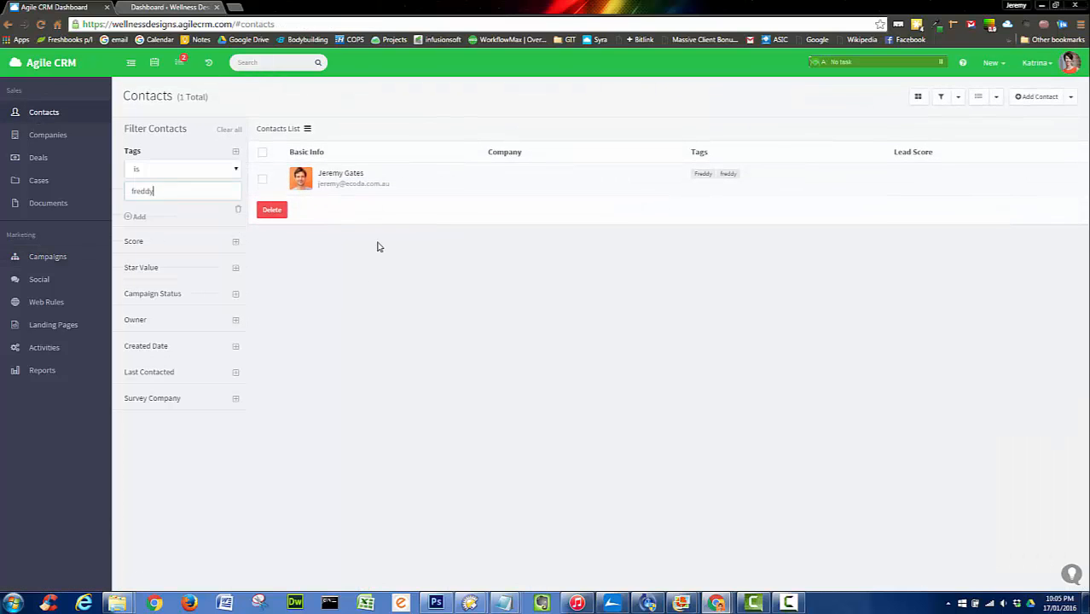
pyautogui.click(350, 183)
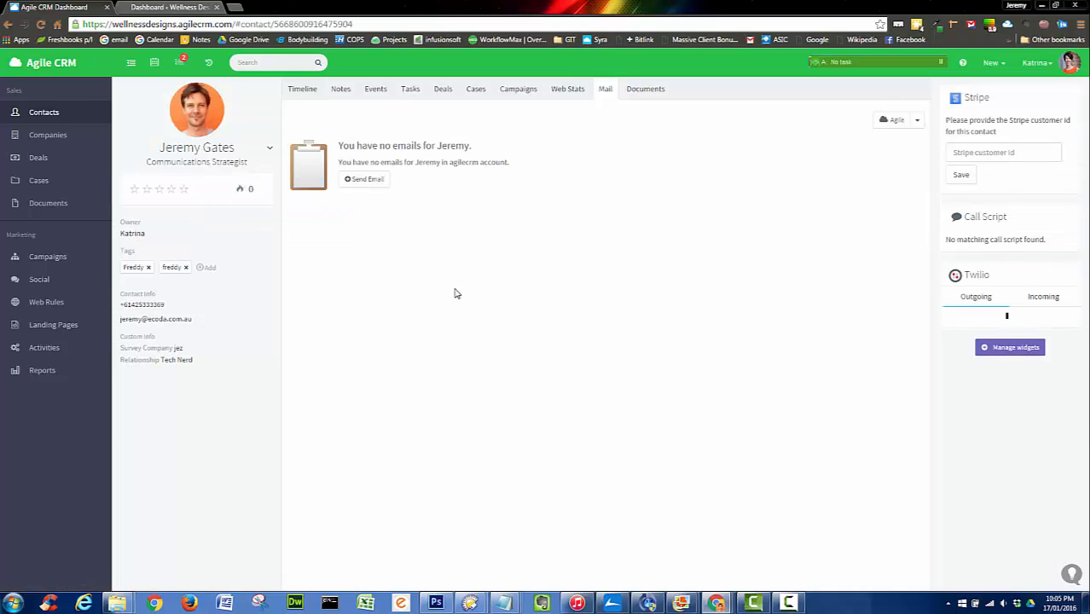
pyautogui.click(506, 92)
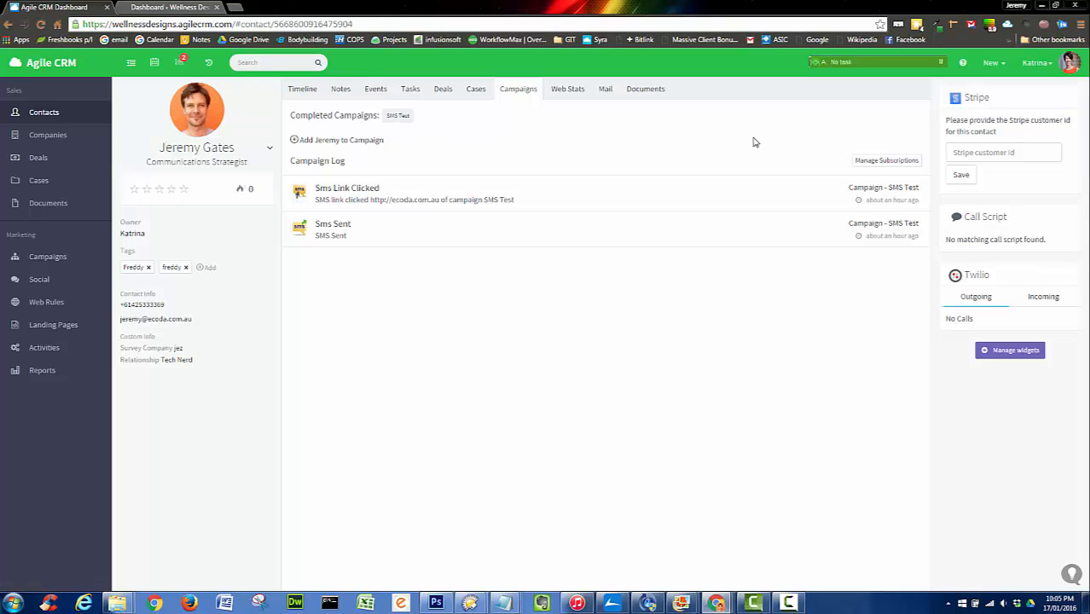
# Add the open contact to the January Promo campaign.
pyautogui.click(295, 140)
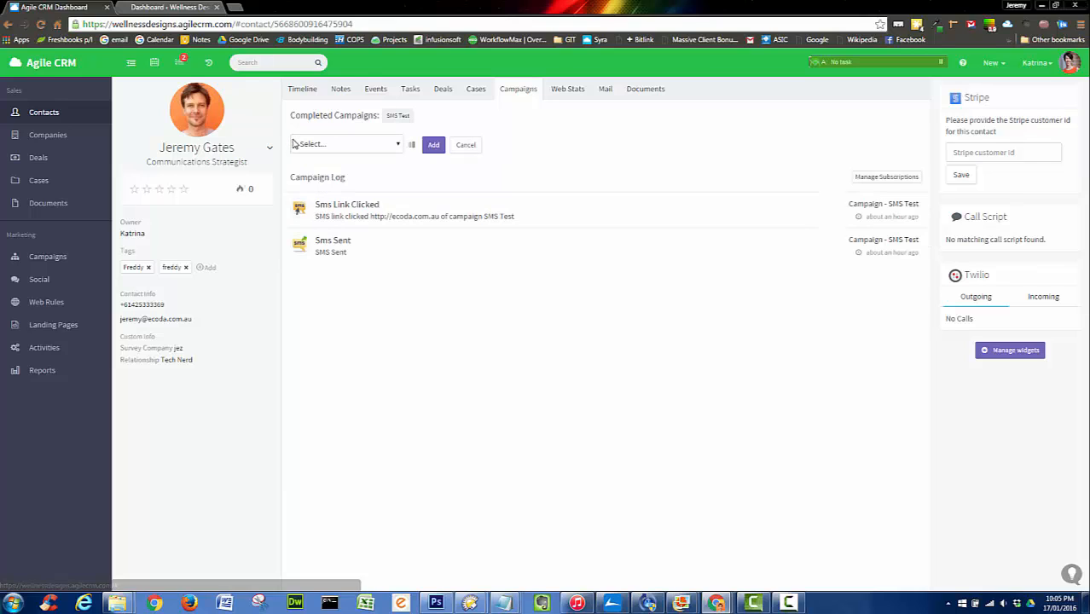
pyautogui.click(398, 145)
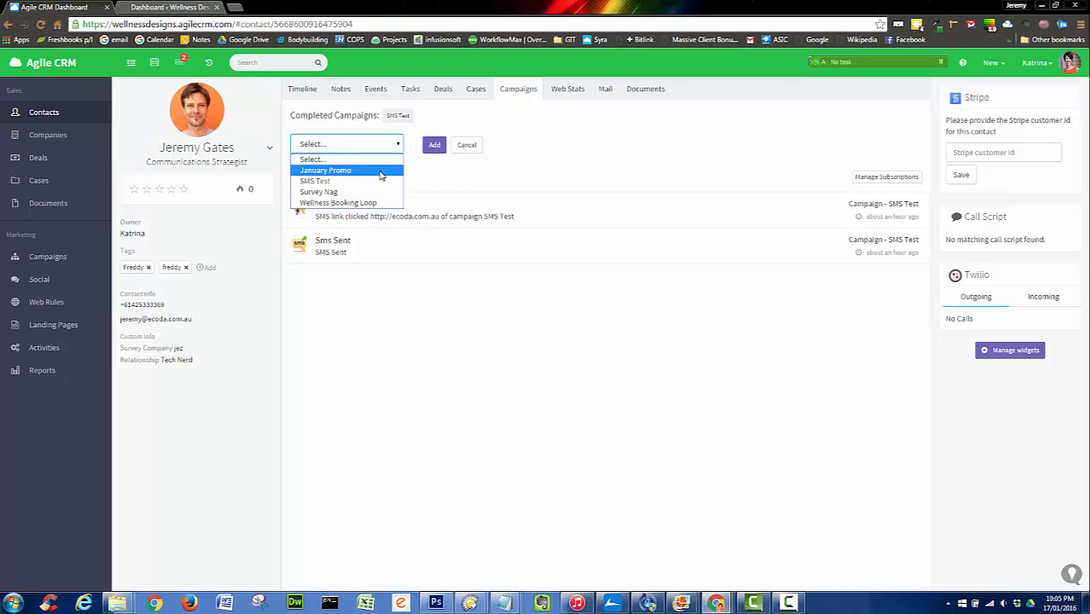
pyautogui.click(422, 173)
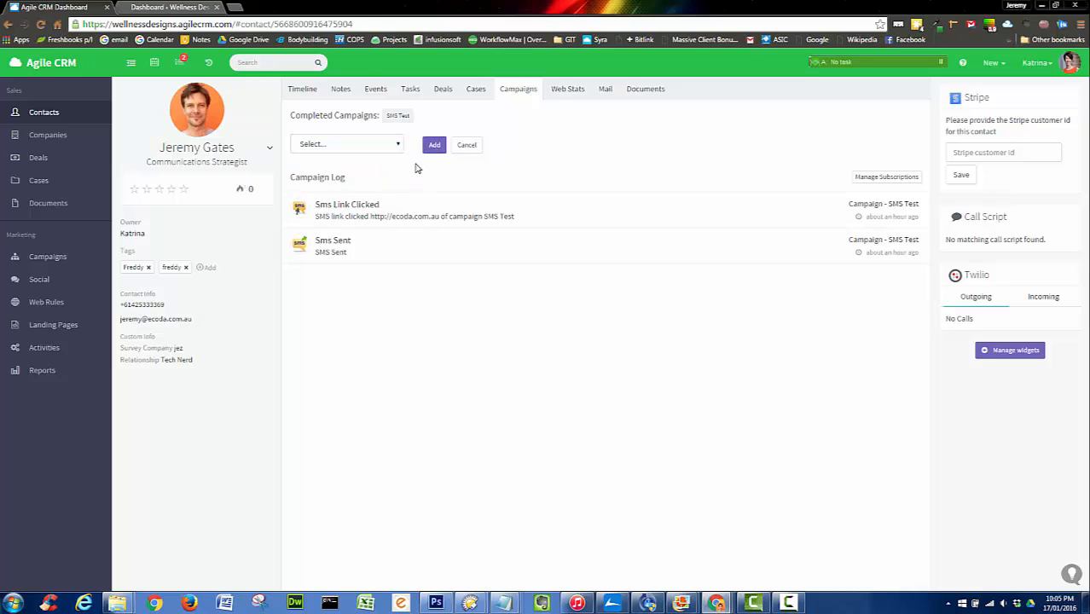
pyautogui.click(396, 145)
pyautogui.click(362, 169)
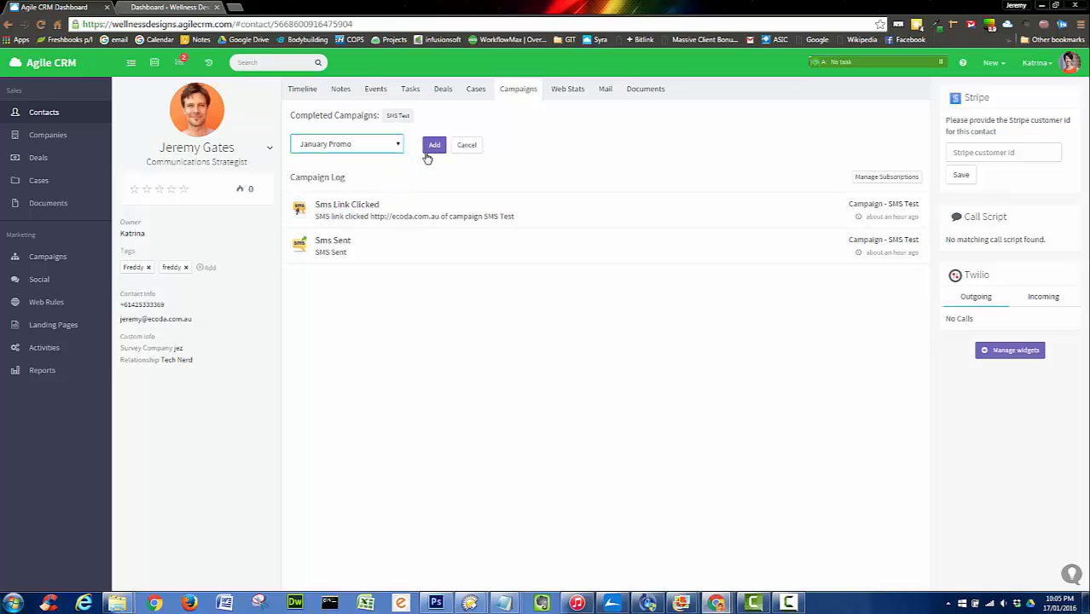
pyautogui.click(427, 153)
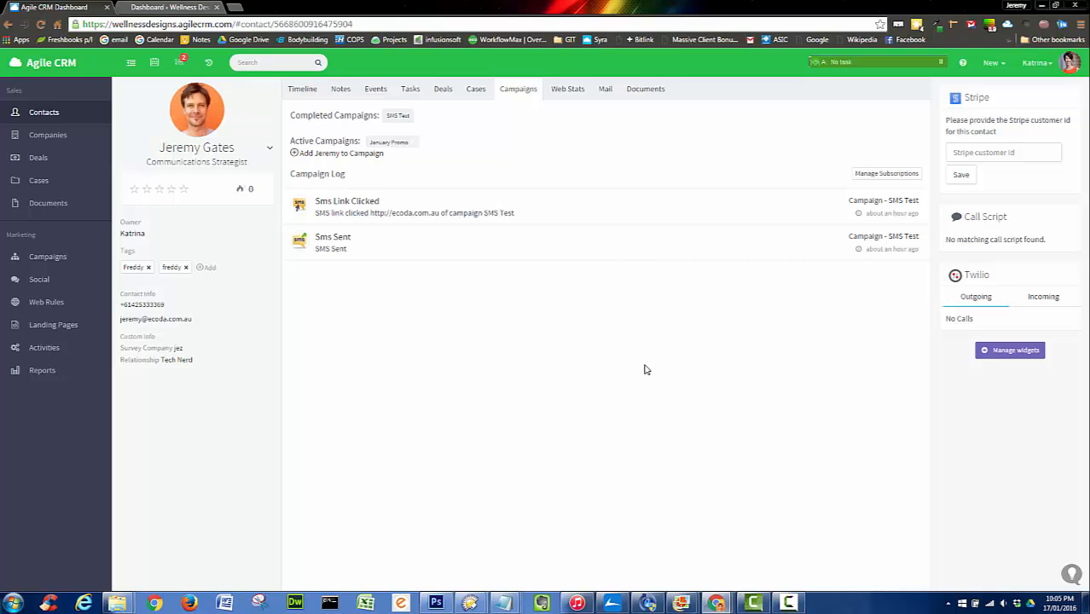
# Open the list of campaign triggers and start adding a new trigger.
pyautogui.click(27, 268)
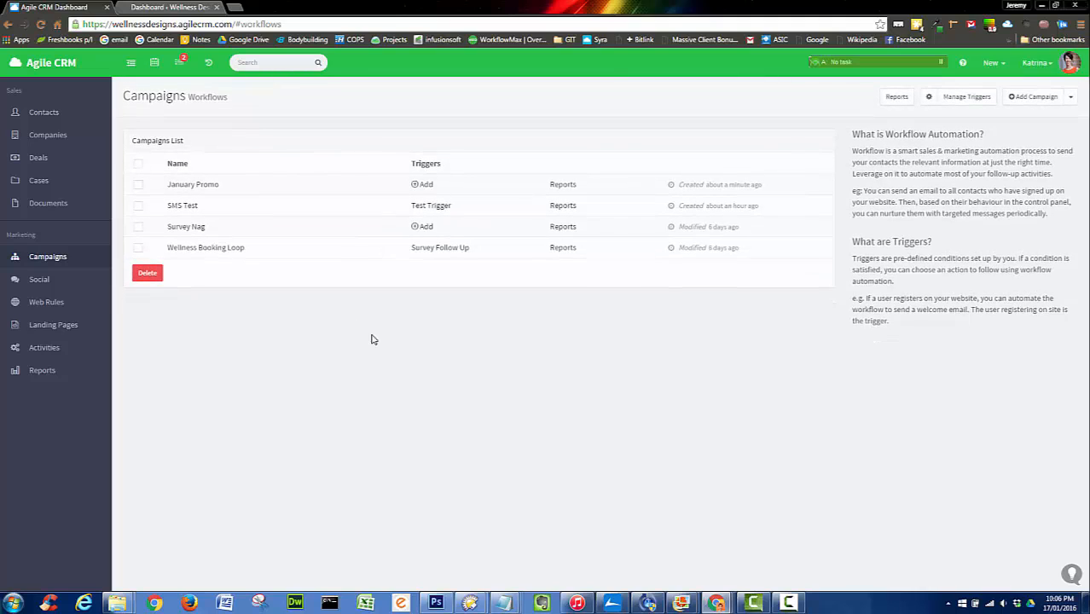
pyautogui.click(978, 101)
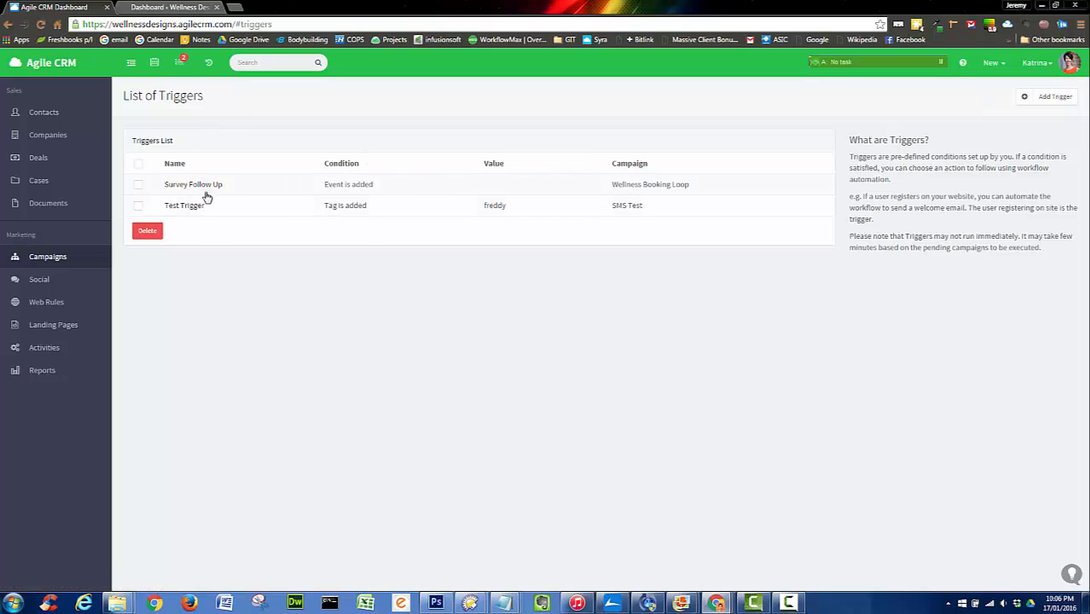
pyautogui.click(1049, 96)
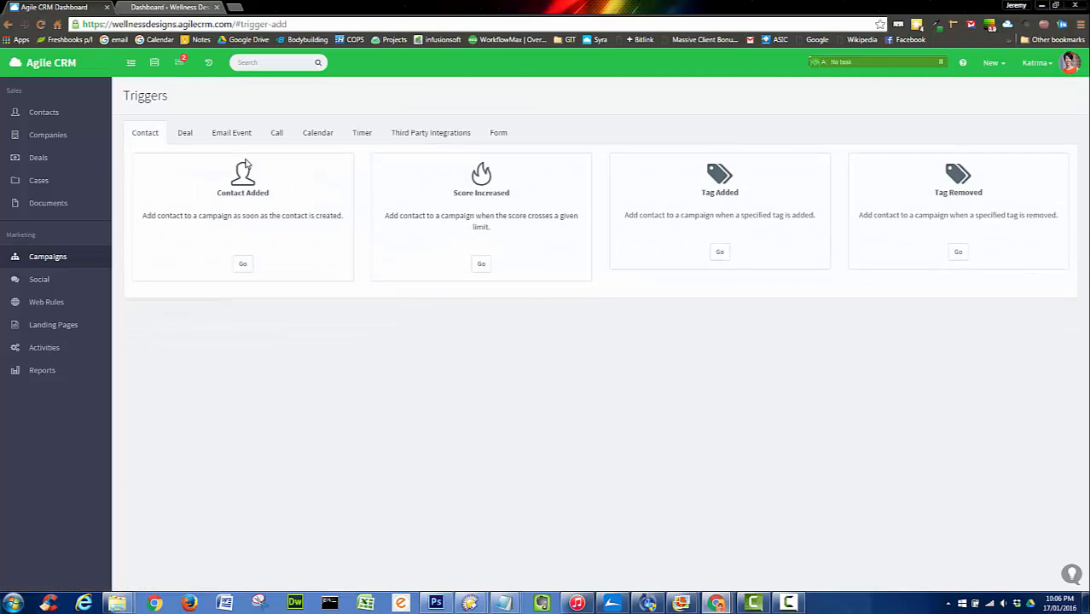
# Examine the trigger types offered for deals, email events, calls, calendar and timer.
pyautogui.click(182, 136)
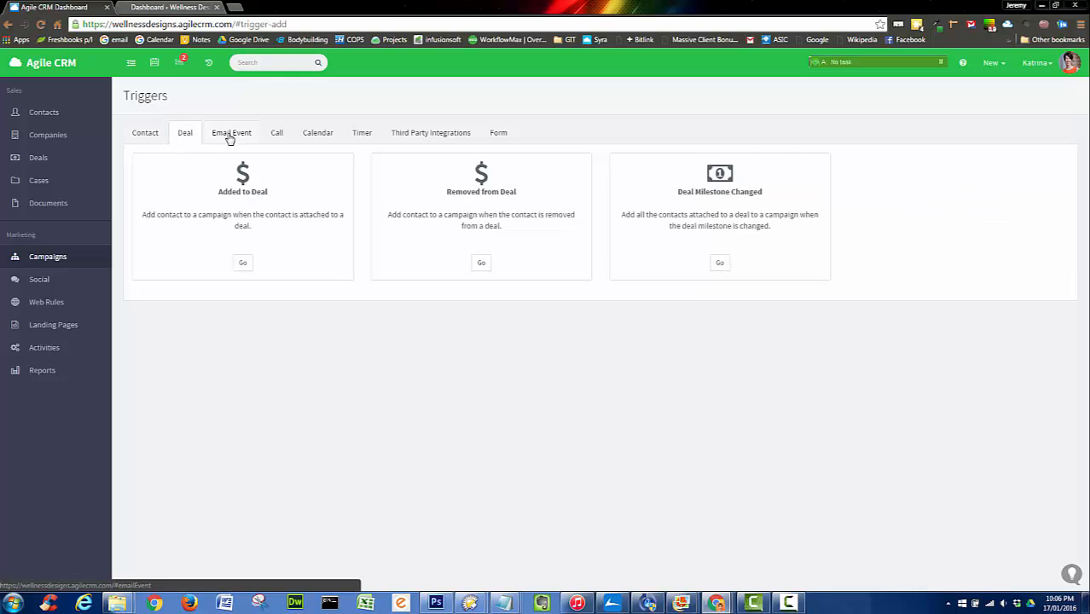
pyautogui.click(231, 134)
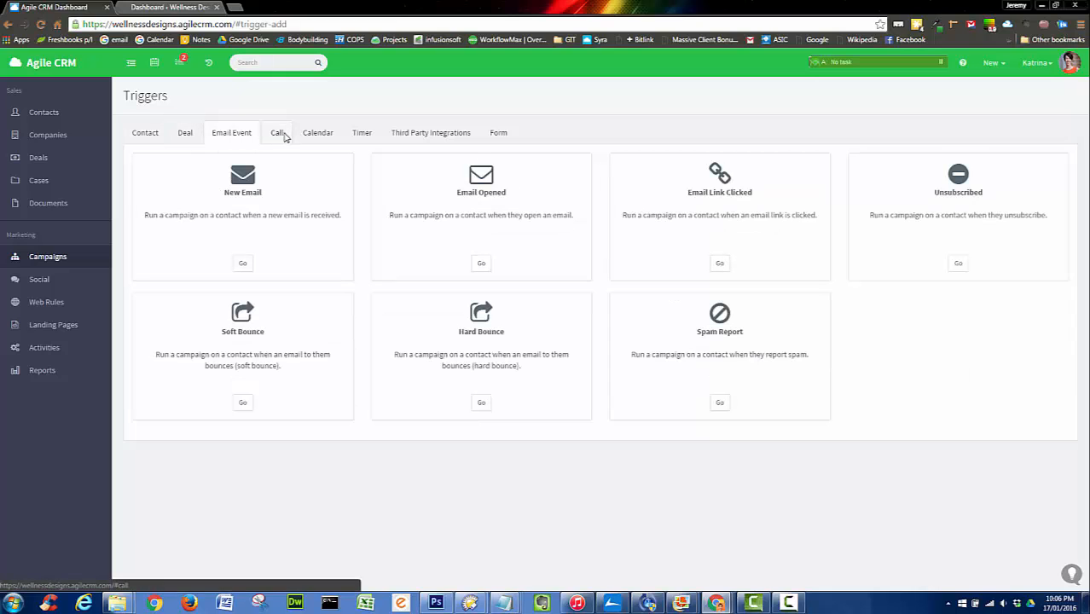
pyautogui.click(284, 135)
pyautogui.click(317, 136)
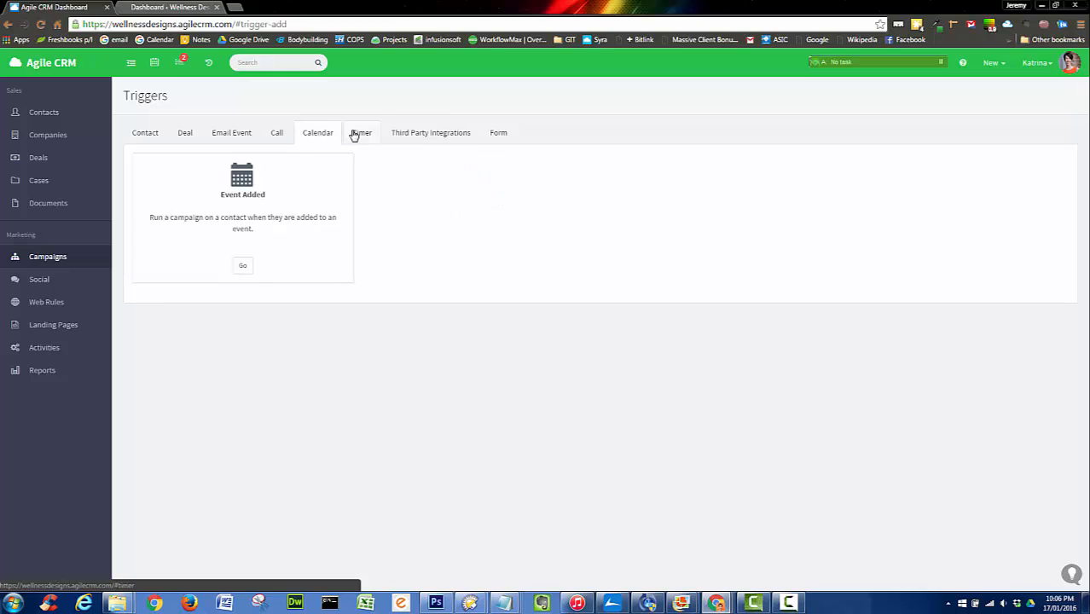
pyautogui.click(360, 136)
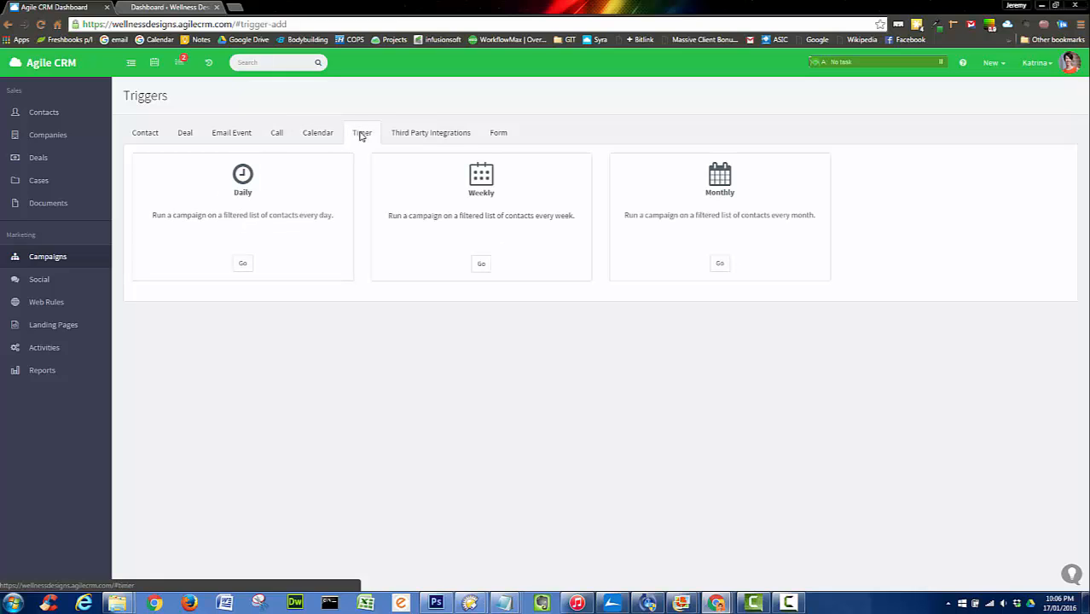
# Start a Stripe trigger from the third-party integrations and set its event to Charge succeeded.
pyautogui.click(415, 137)
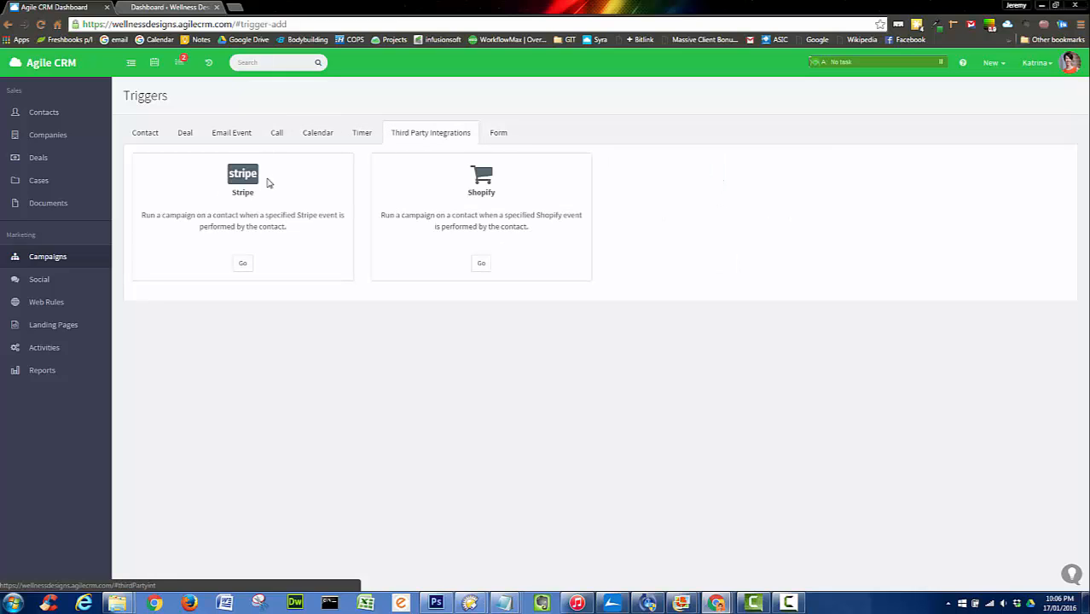
pyautogui.click(244, 265)
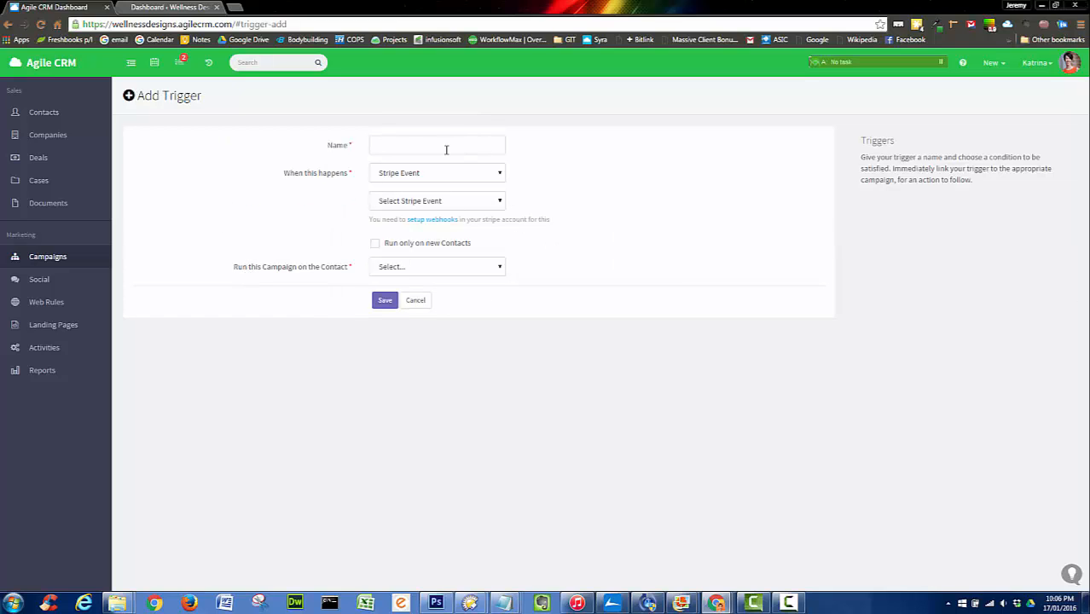
pyautogui.click(500, 203)
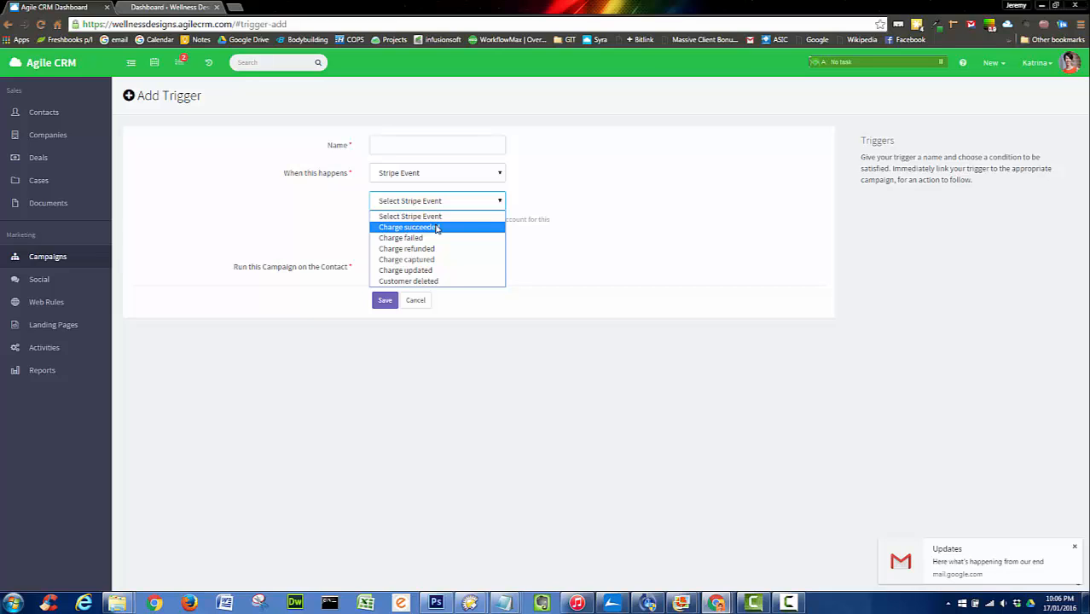
pyautogui.click(436, 228)
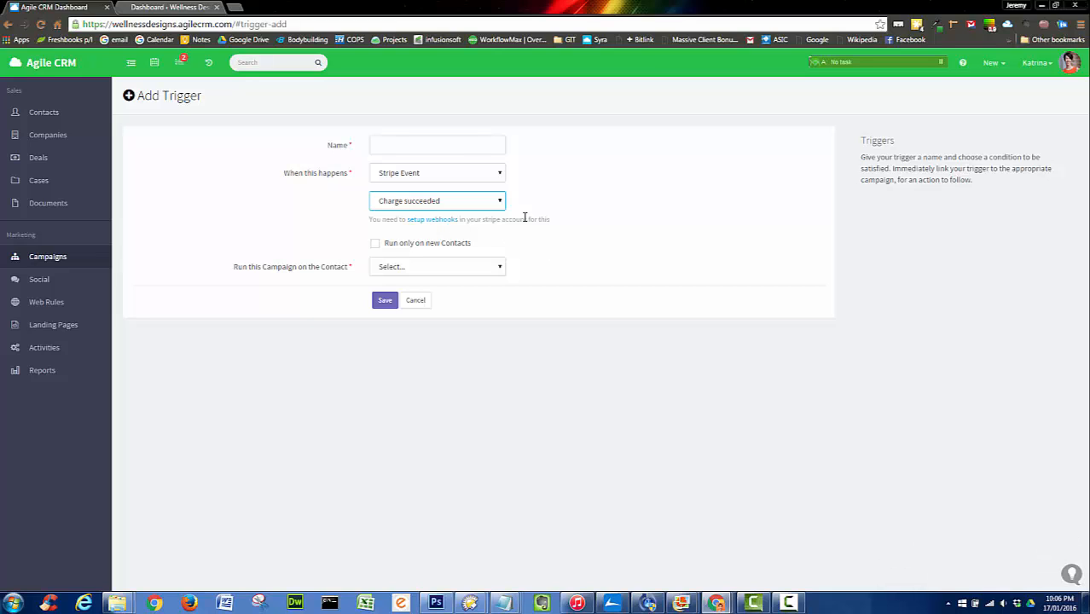
# Name the trigger "Payment Confirmation Trigger", set it to run the SMS Test campaign, and save it.
pyautogui.click(452, 149)
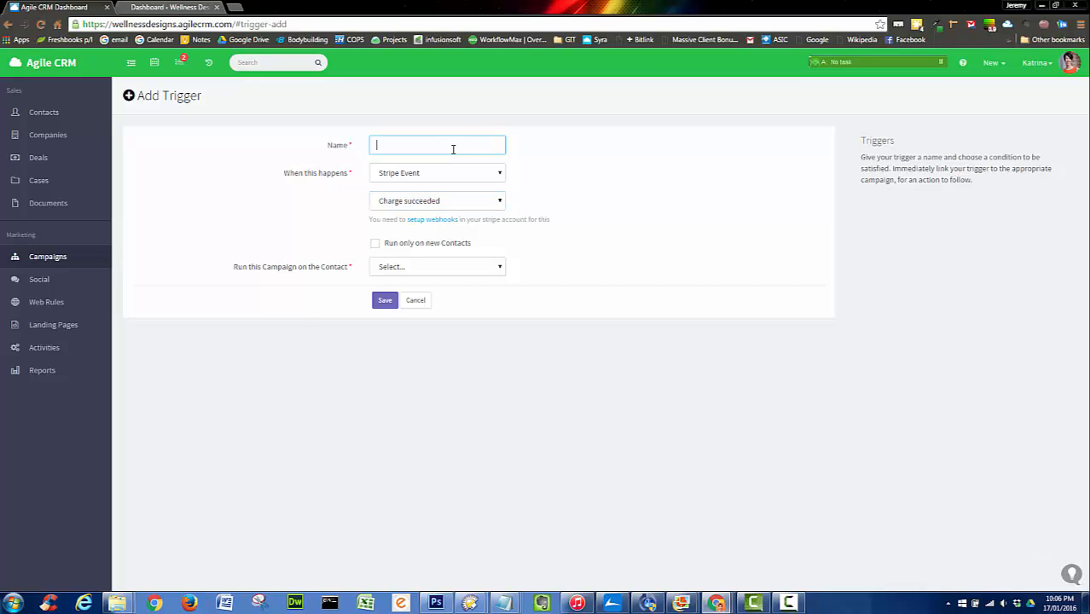
pyautogui.write('Payment Confirmation Trigger')
pyautogui.click(499, 268)
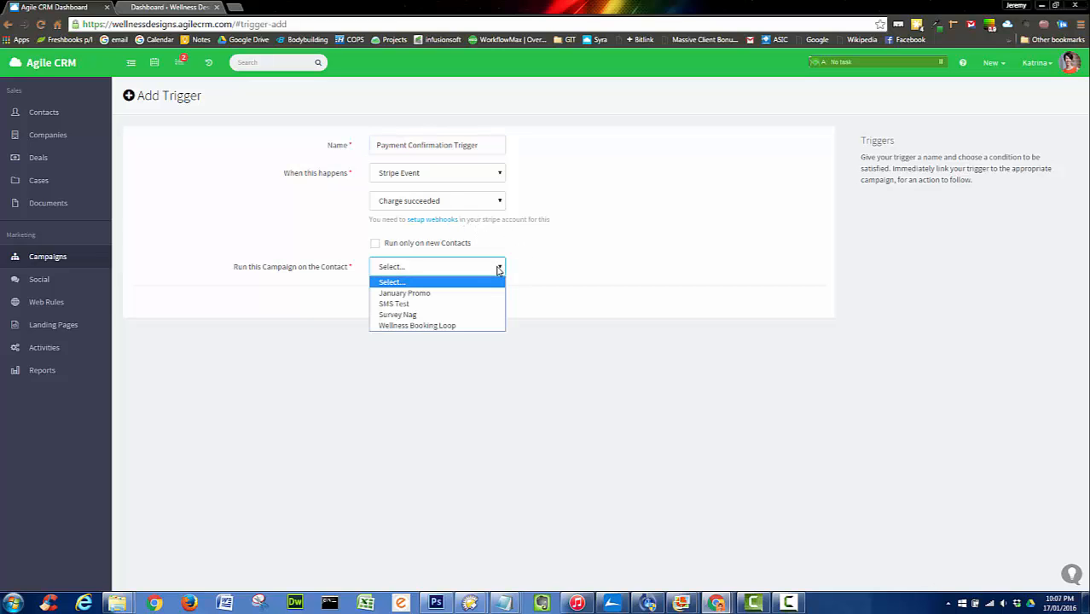
pyautogui.click(428, 304)
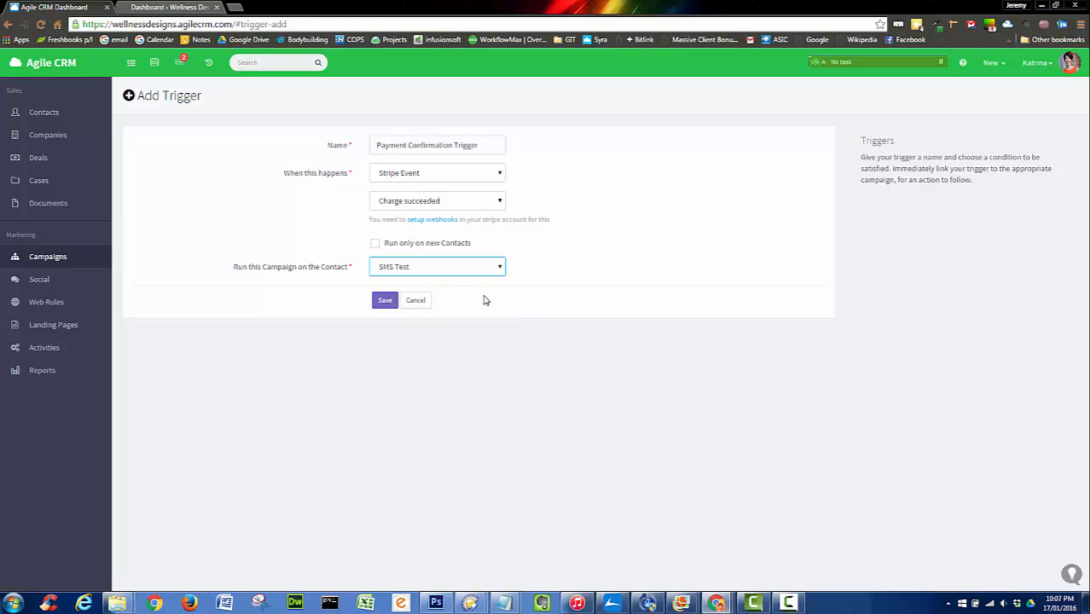
pyautogui.click(388, 304)
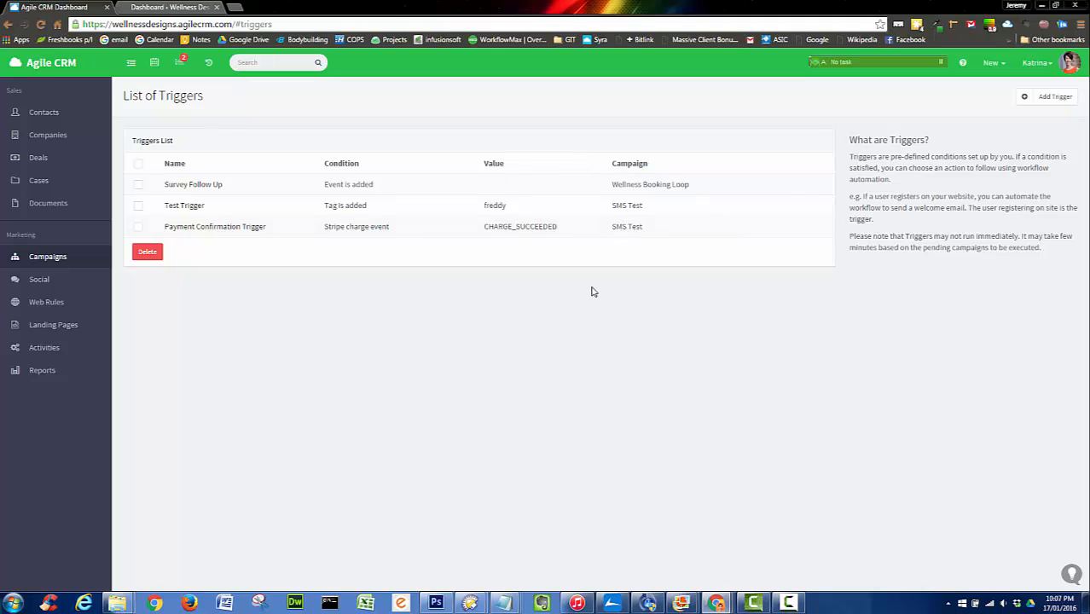
# Open the SMS Test campaign's workflow and move the Send Message node up closer to the Start node.
pyautogui.click(50, 258)
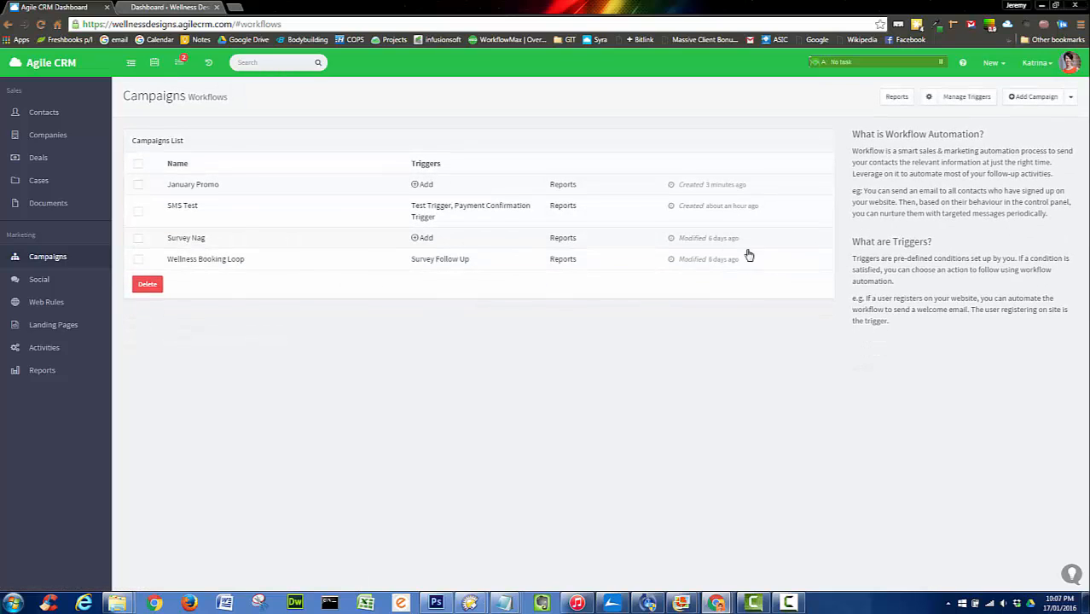
pyautogui.click(304, 211)
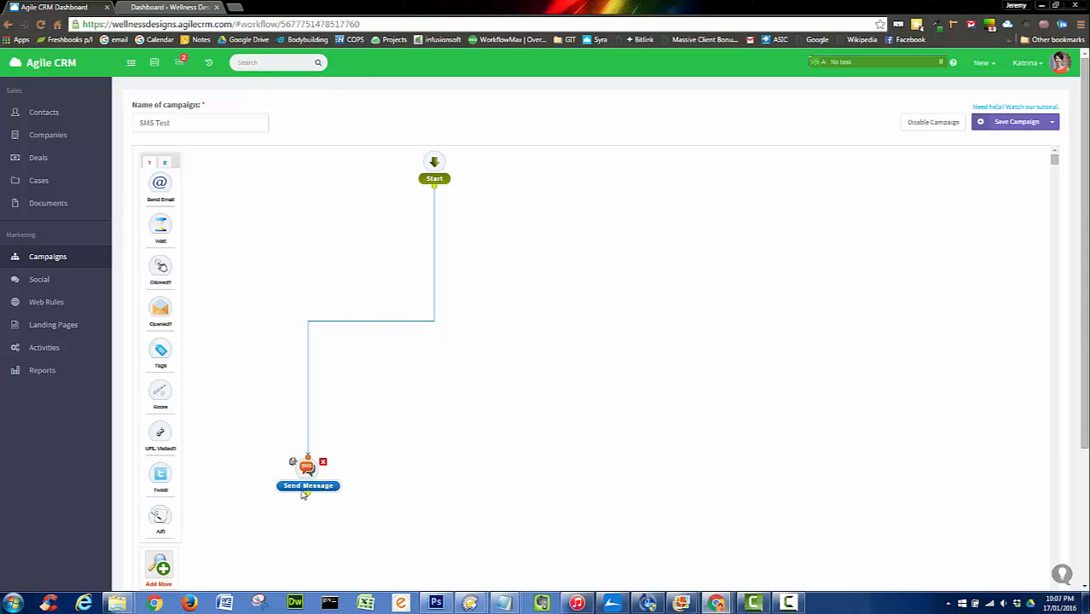
pyautogui.moveTo(307, 471); pyautogui.dragTo(343, 313)
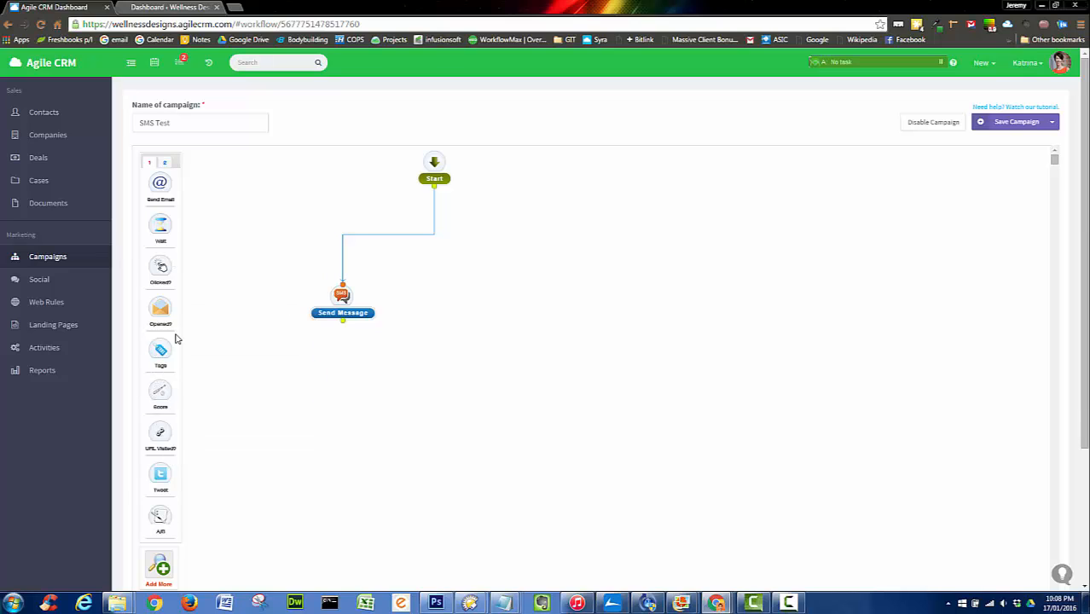
# Examine the additional workflow nodes offered for utilities, social, web, mobile and email, and close the node catalogue.
pyautogui.scroll(-1, 209, 388)
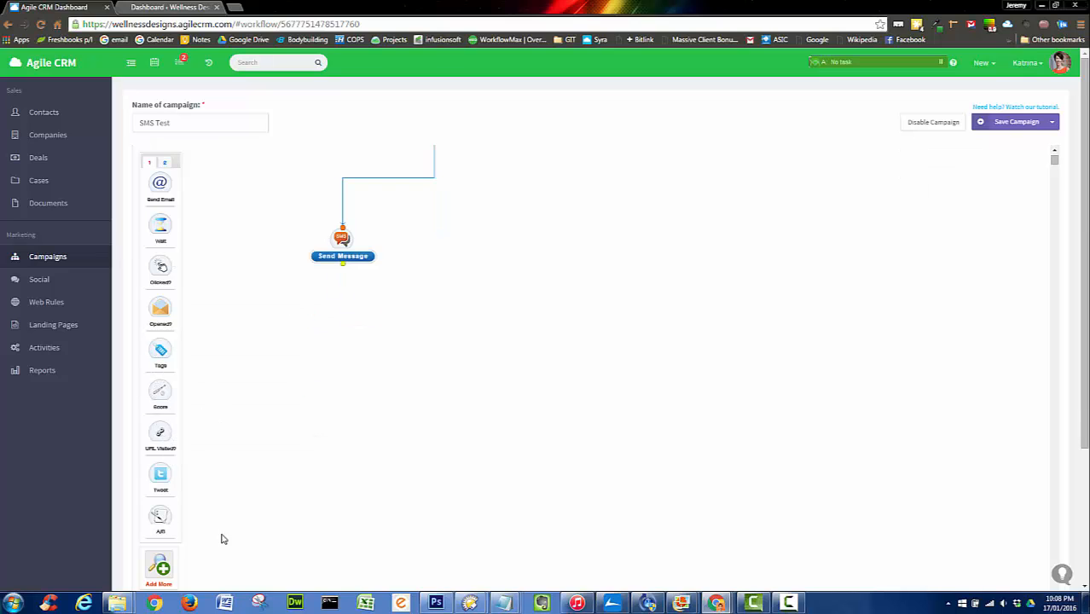
pyautogui.click(164, 569)
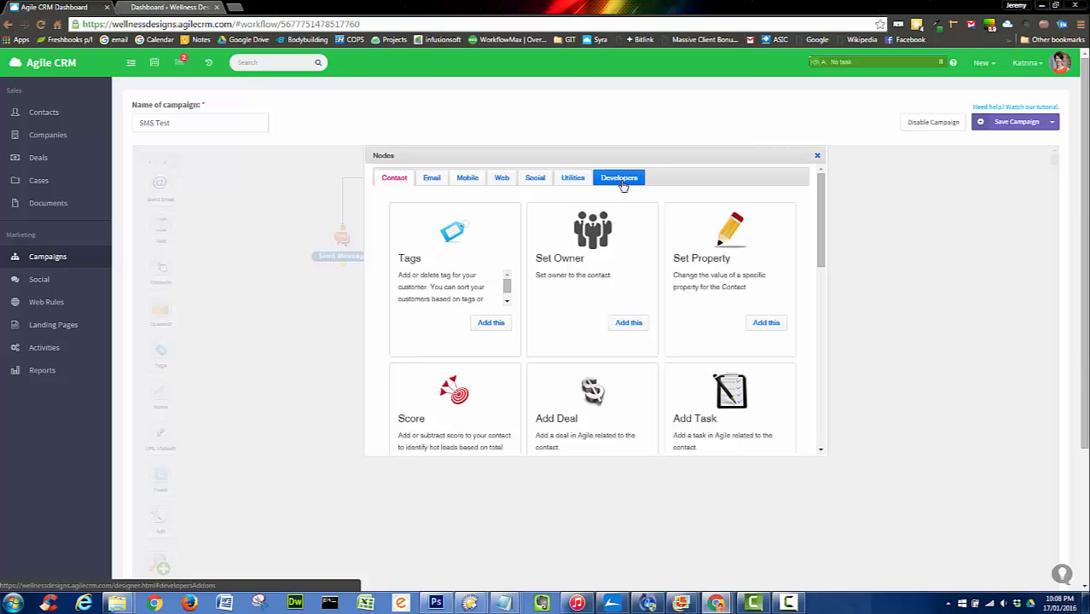
pyautogui.click(579, 183)
pyautogui.click(535, 181)
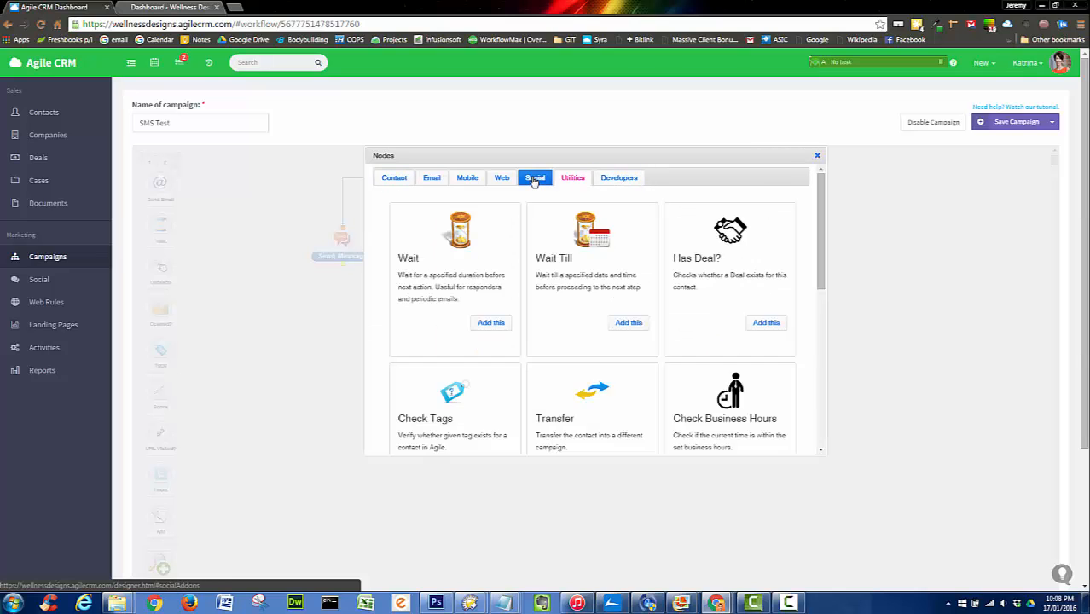
pyautogui.click(502, 181)
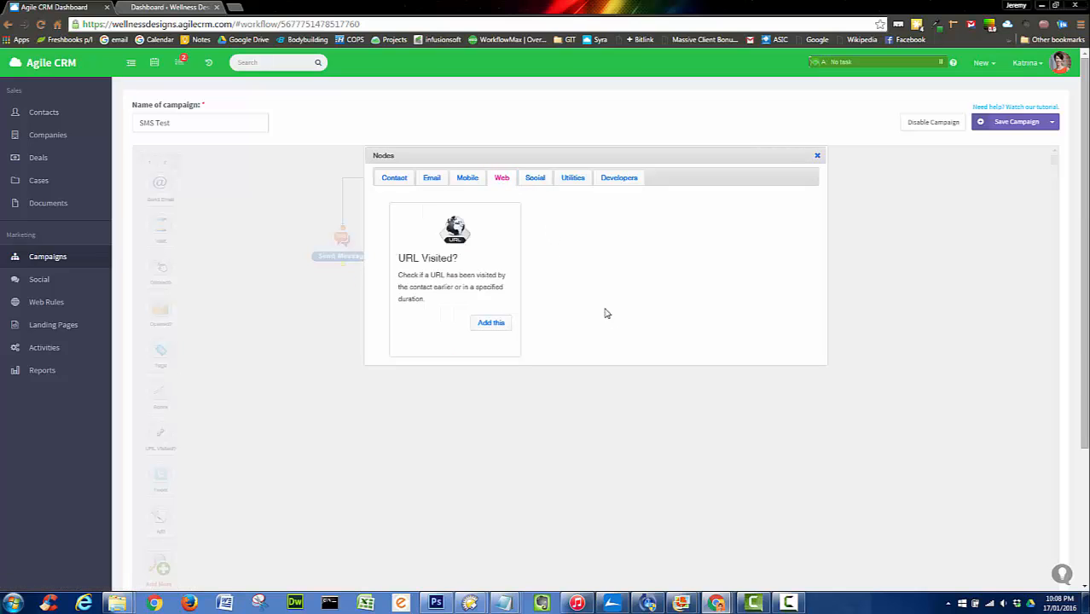
pyautogui.click(465, 181)
pyautogui.click(432, 179)
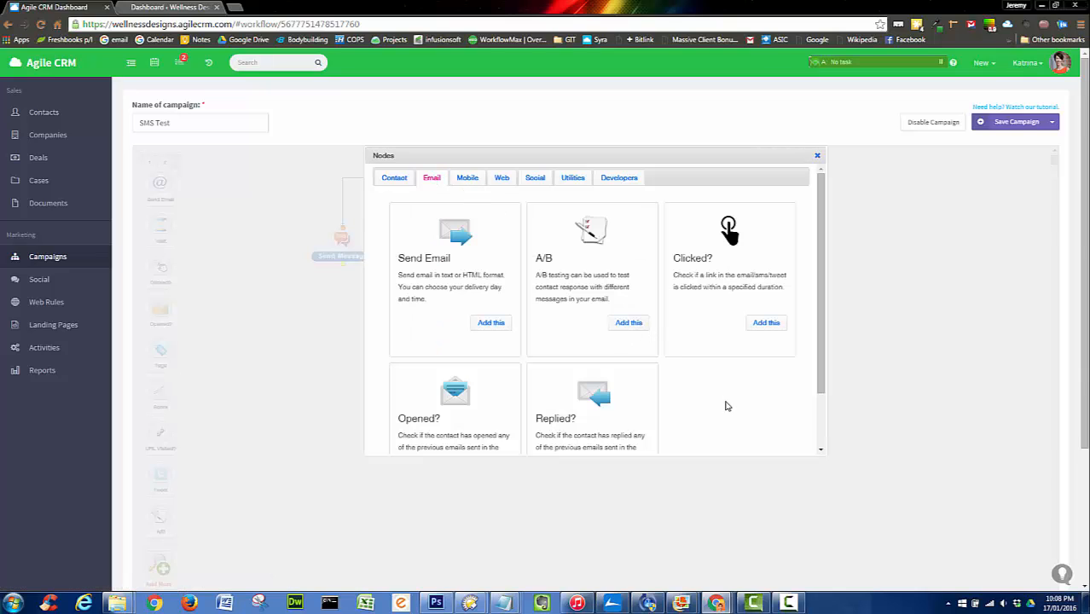
pyautogui.click(816, 157)
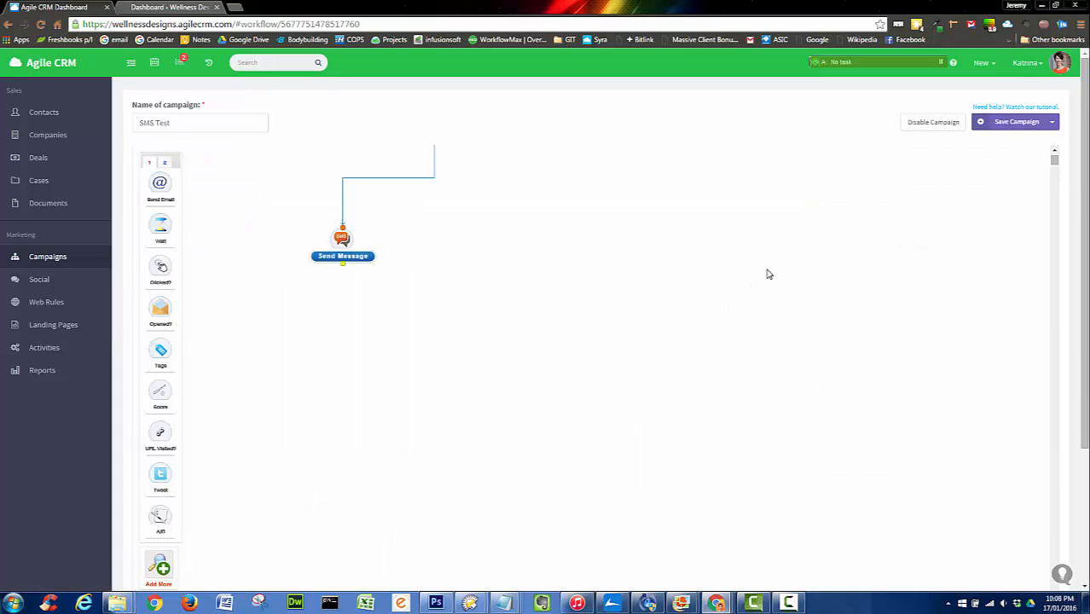